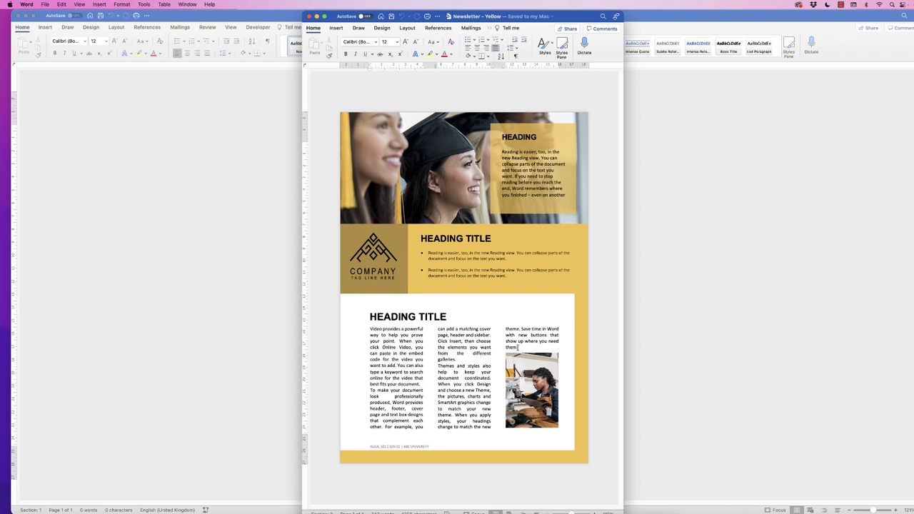
Copy the three-column body text from the Newsletter - Yellow document and paste it into the blank Document1
drag(518, 347, 371, 329)
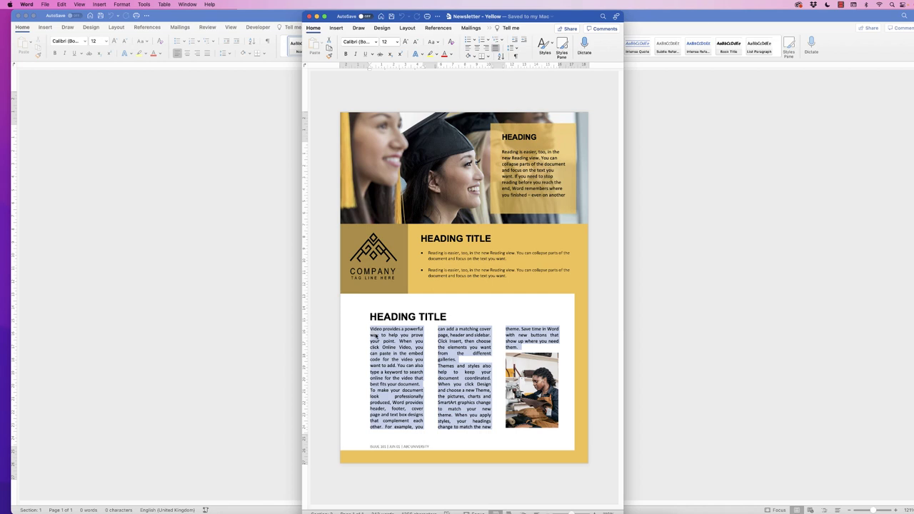
key(super+c)
click(250, 172)
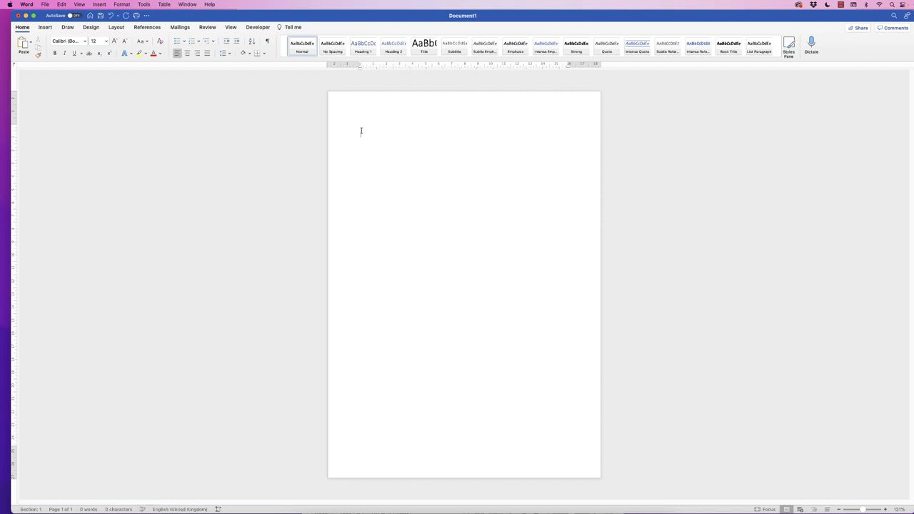
key(super+v)
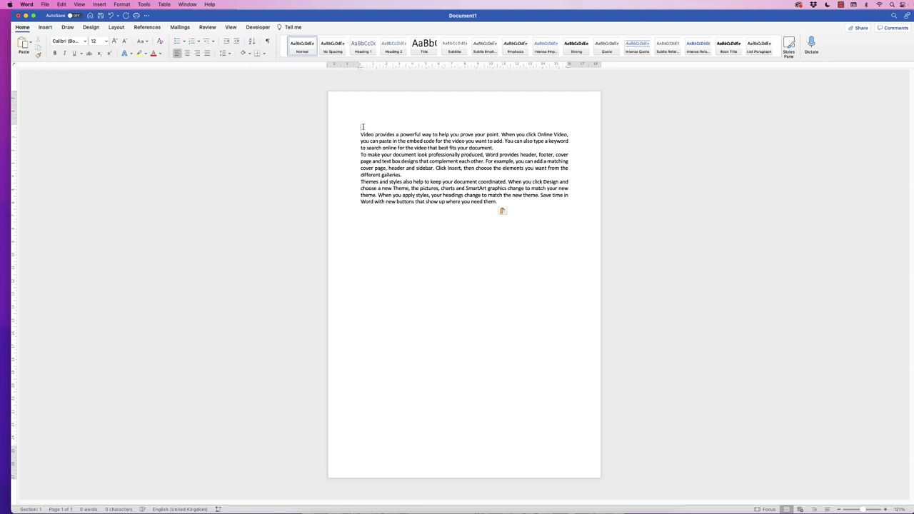
Add blank lines above the pasted text until it sits at the bottom of the first page
key(Return)
key(Return)
key(Return)
key(Return)
key(Return)
key(Return)
key(Return)
key(Return)
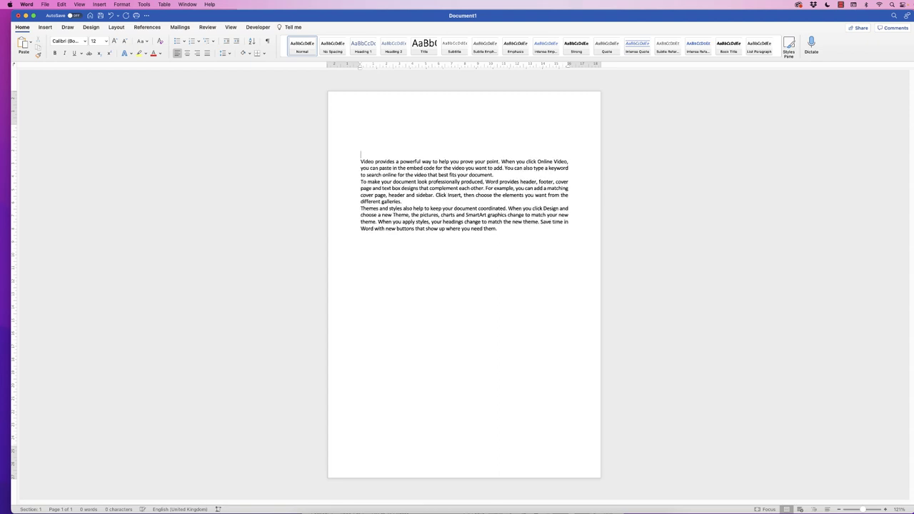
key(Return)
key(Return)
key(Return)
key(Return)
key(Return)
key(Return)
key(Return)
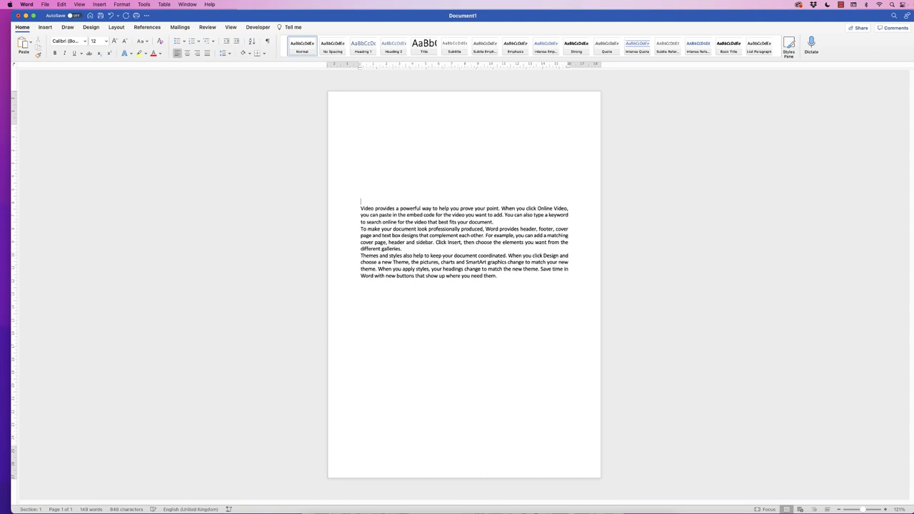
key(Return)
key(Return)
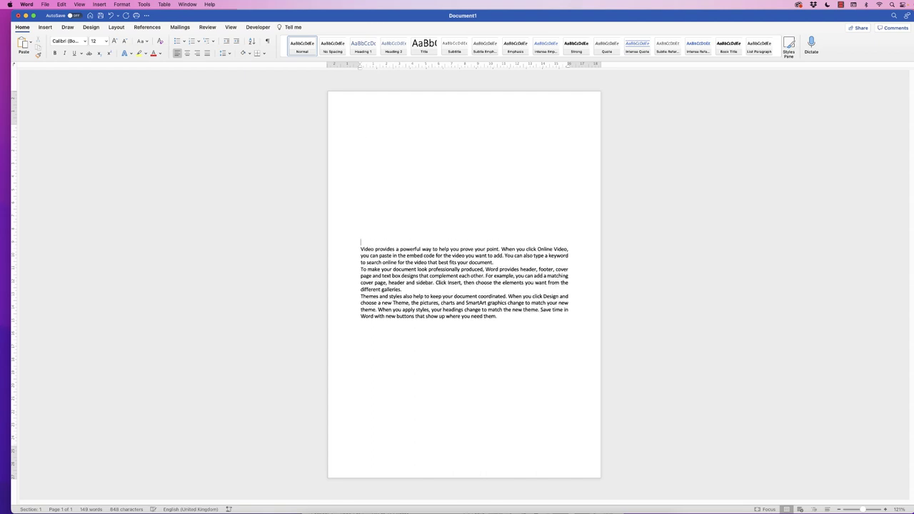
key(Return)
key(Return)
key(Return)
key(Return)
key(Return)
key(Return)
key(Return)
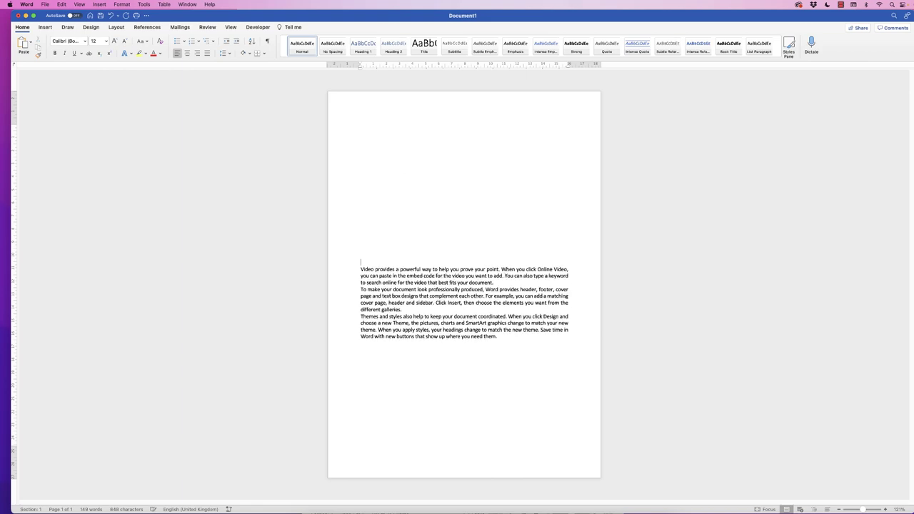
key(Return)
key(Return)
key(Return)
key(Return)
key(Return)
key(Return)
key(Return)
key(Return)
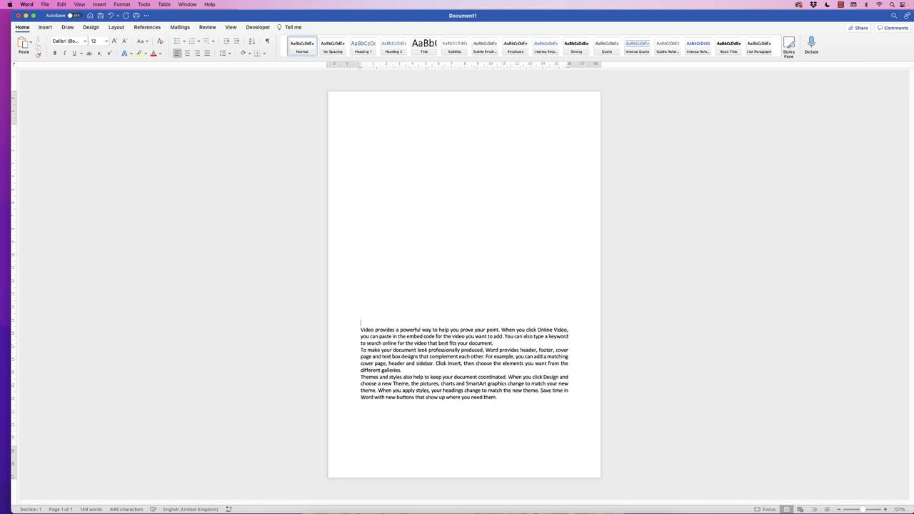
key(Return)
key(Return)
key(Return)
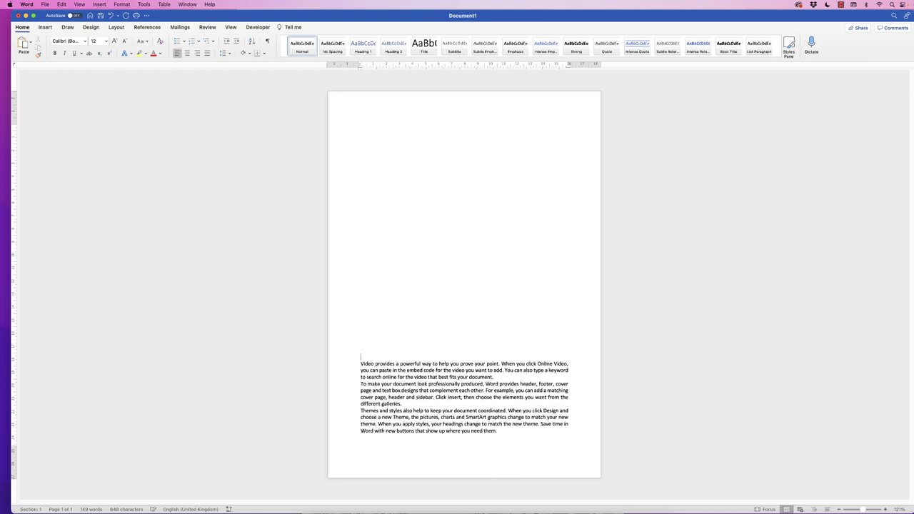
key(BackSpace)
key(Return)
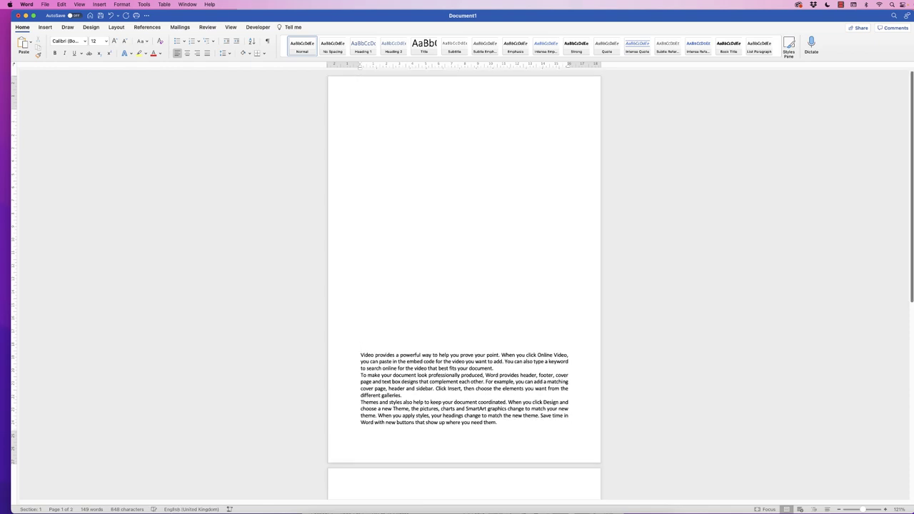
key(BackSpace)
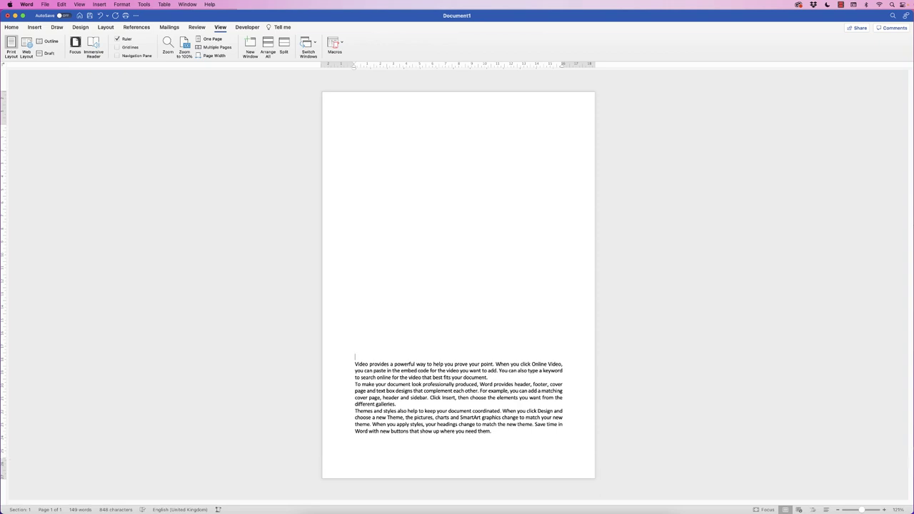
key(Return)
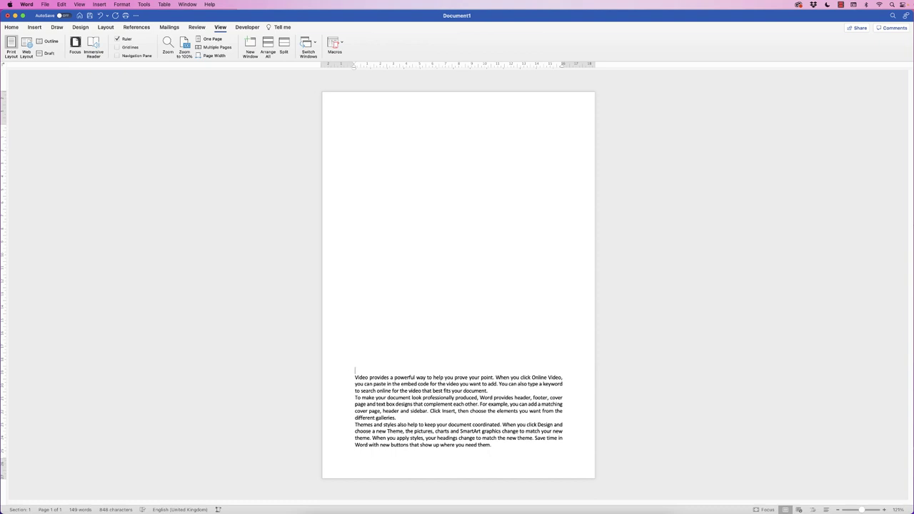
Lay out the pasted body text in three columns
drag(493, 445, 355, 378)
click(11, 27)
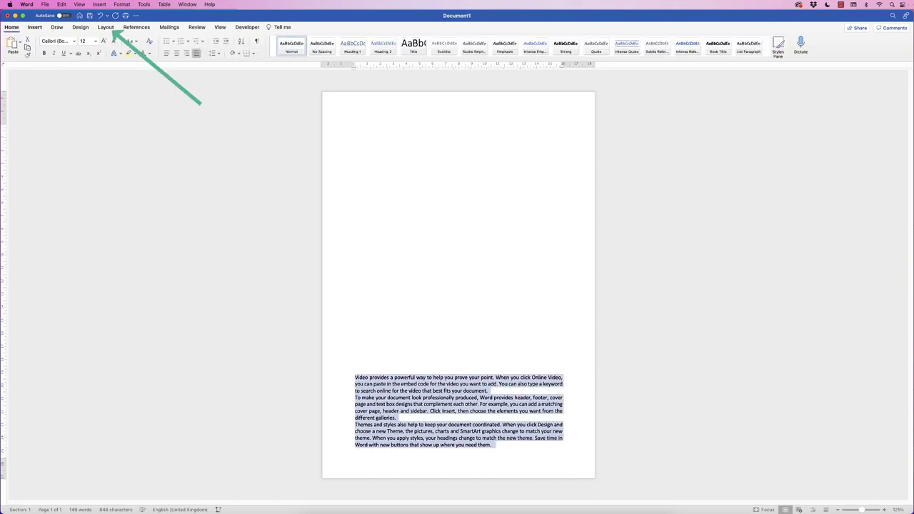
click(105, 27)
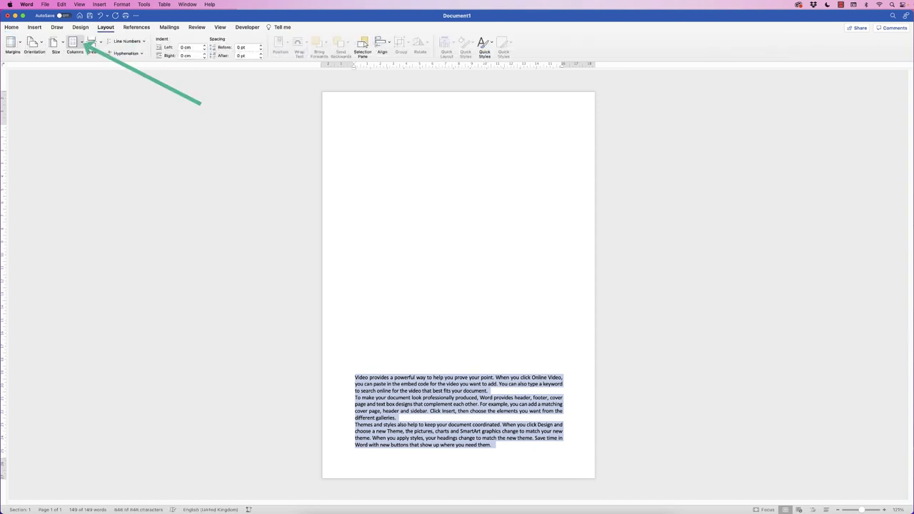
click(75, 43)
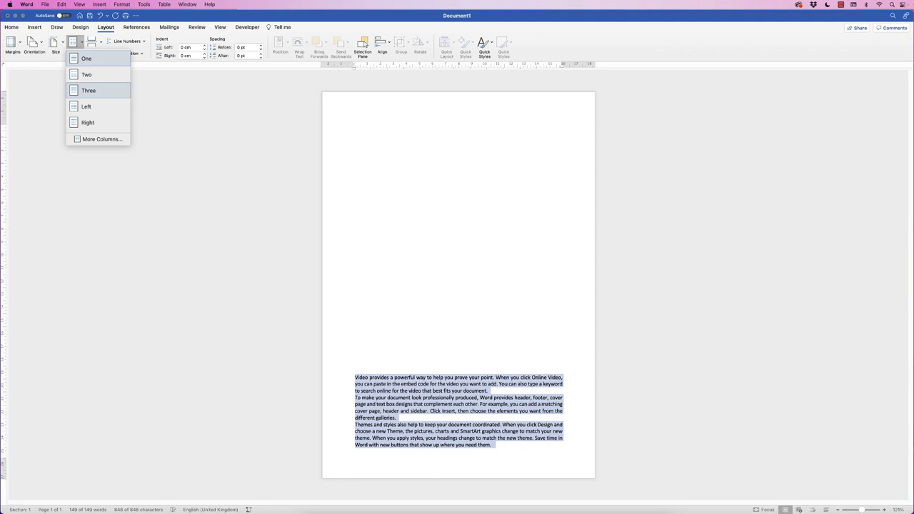
click(88, 90)
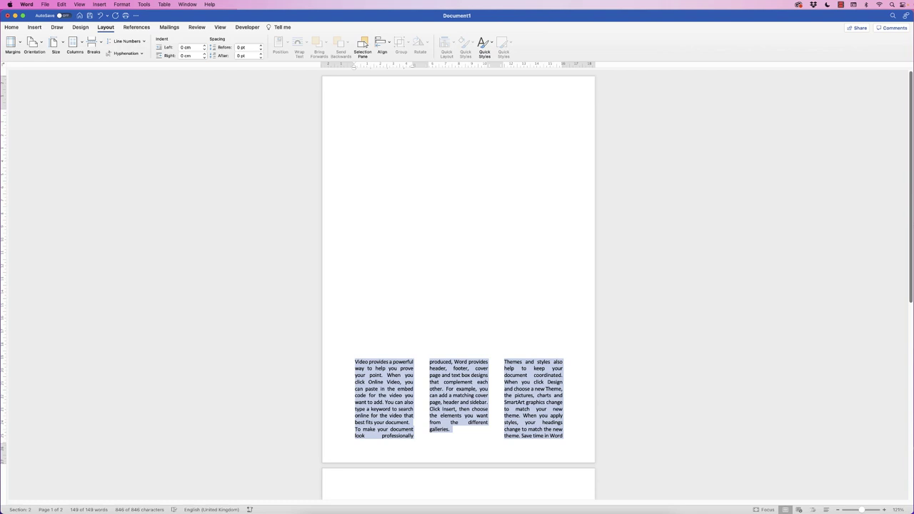
Search the stock images for "people" and insert the photo of the woman at a sewing machine above the columns
click(355, 341)
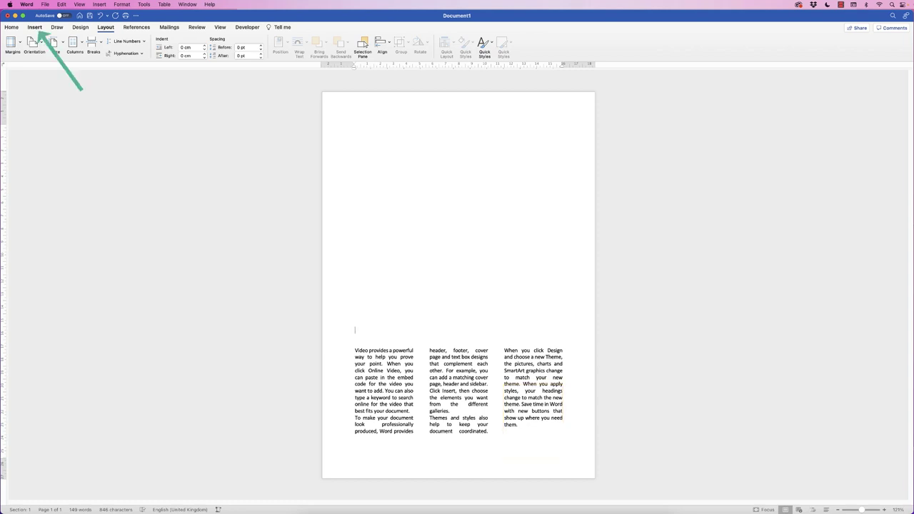
click(34, 27)
click(95, 45)
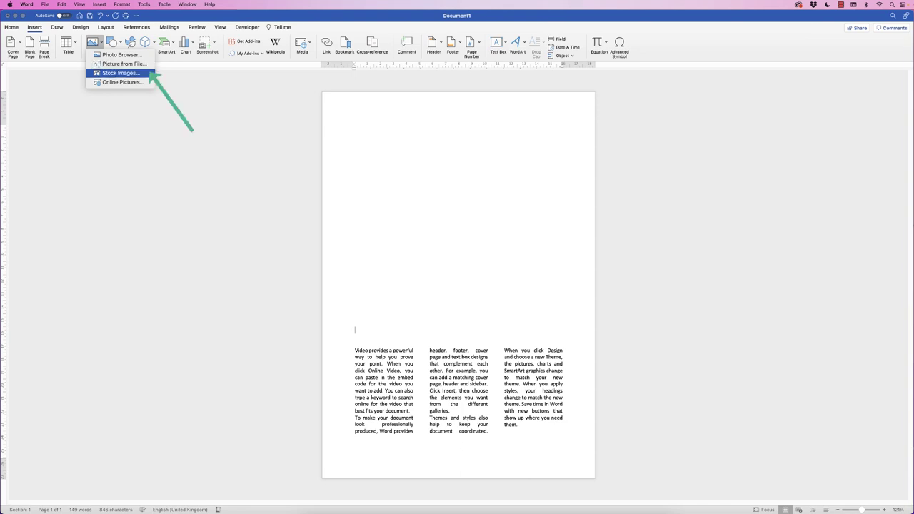
click(120, 73)
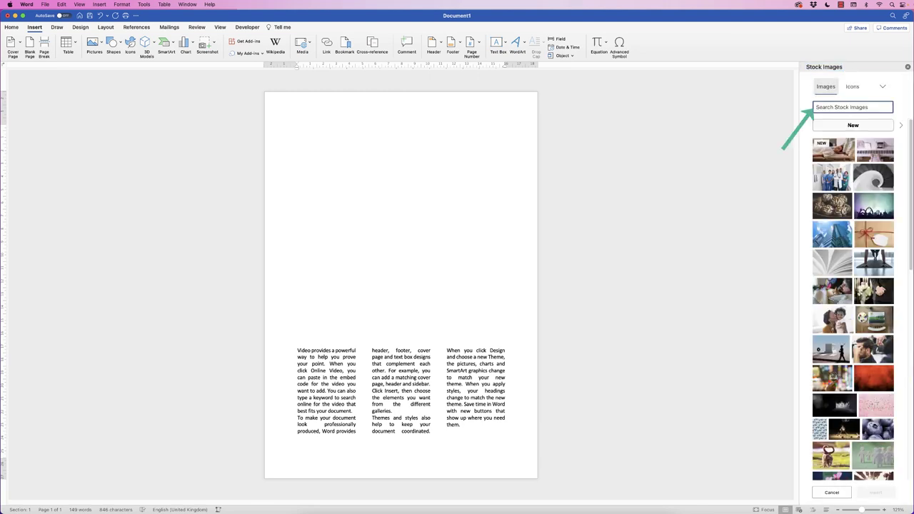
text(people)
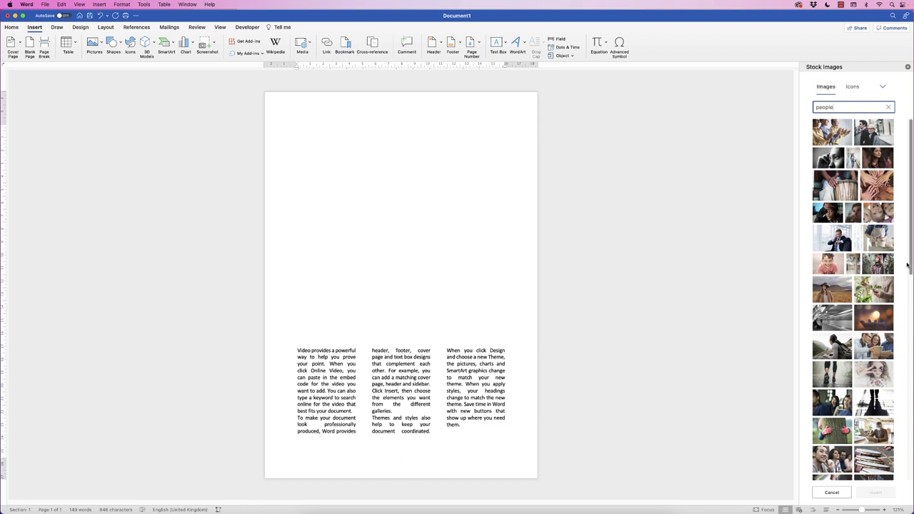
scroll(911, 266, down, 10)
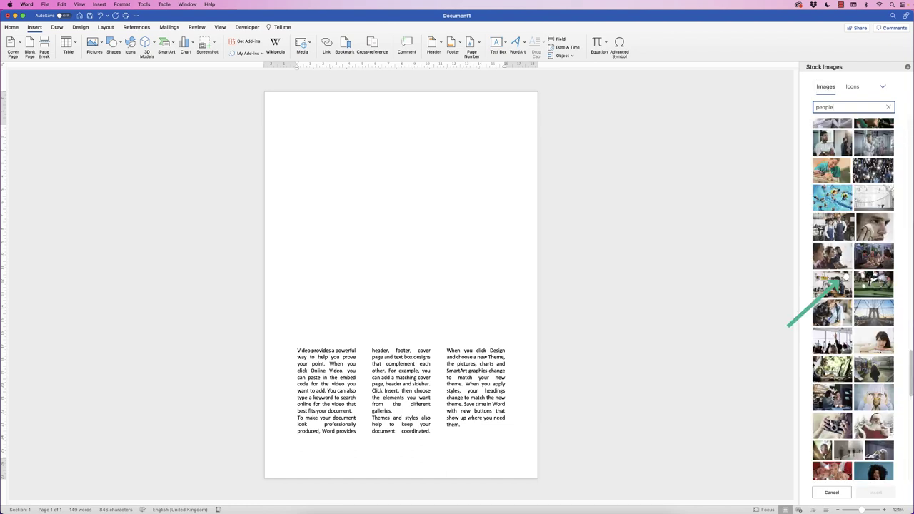
click(832, 285)
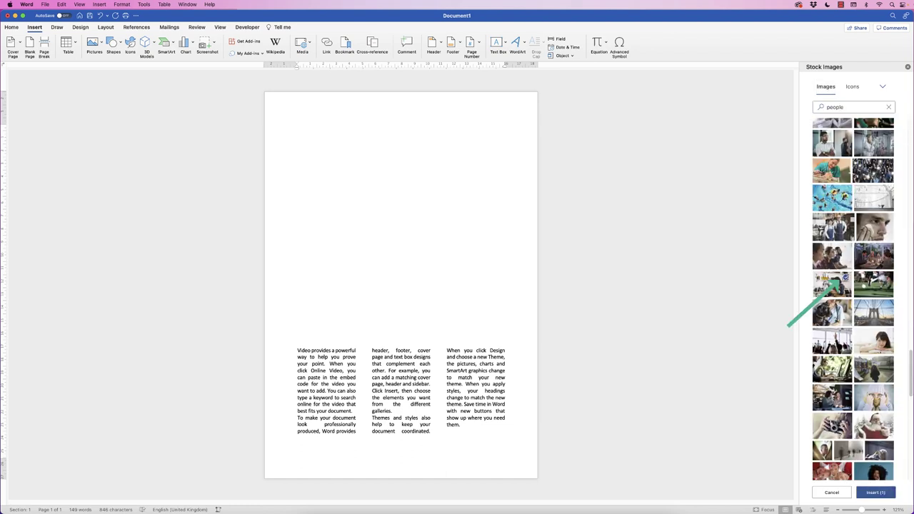
click(872, 493)
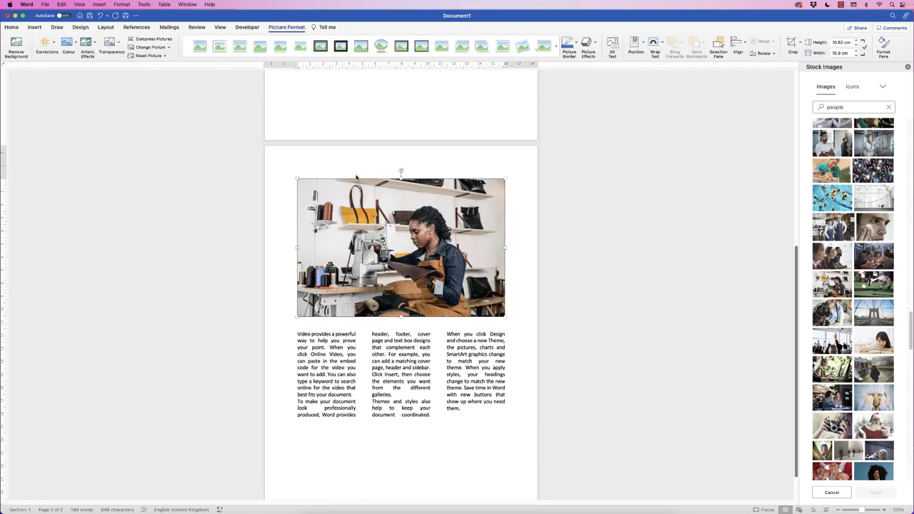
Set the photo's text wrapping to In Front of Text and crop it around the woman to about 9.14 cm high by 6.71 cm wide
click(663, 45)
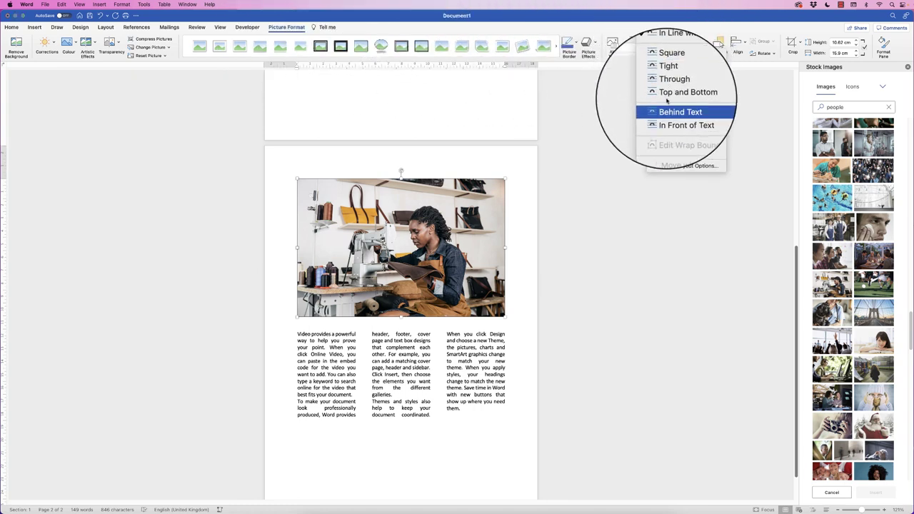
click(679, 116)
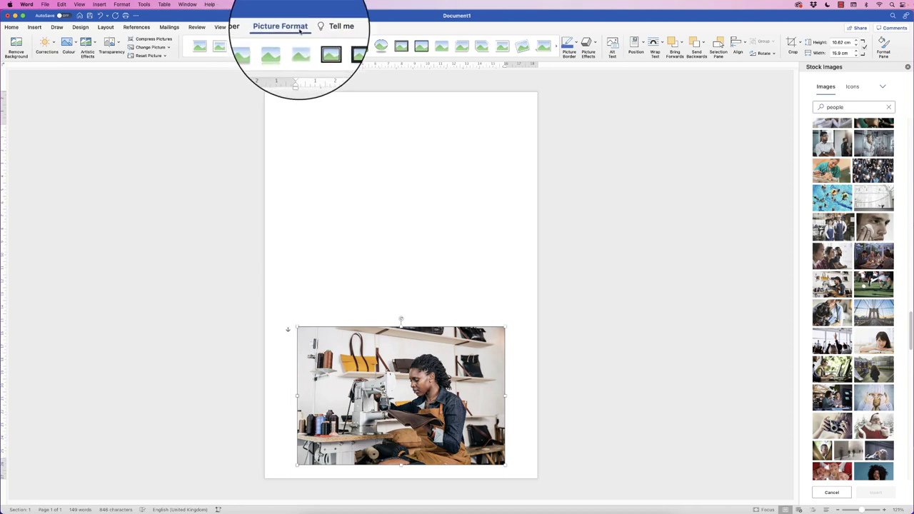
click(801, 41)
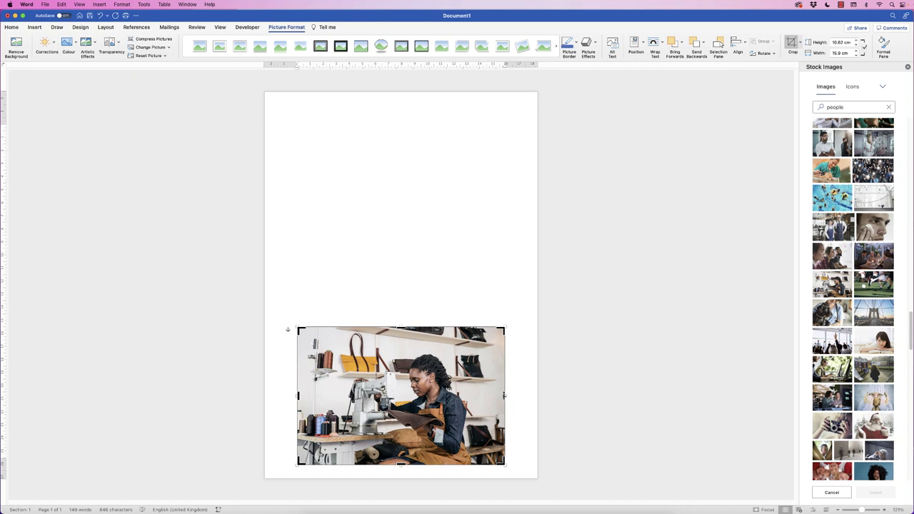
drag(501, 395, 465, 397)
drag(297, 397, 377, 397)
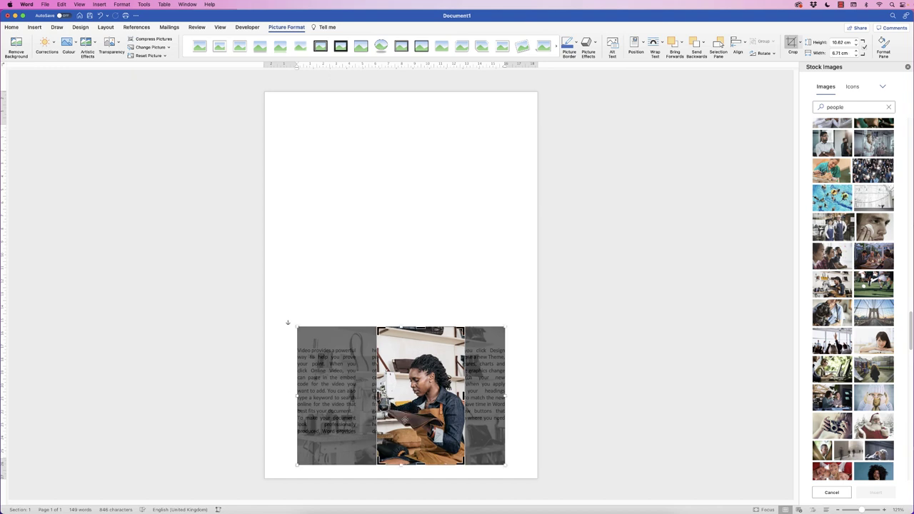
drag(422, 327, 421, 338)
drag(422, 464, 422, 456)
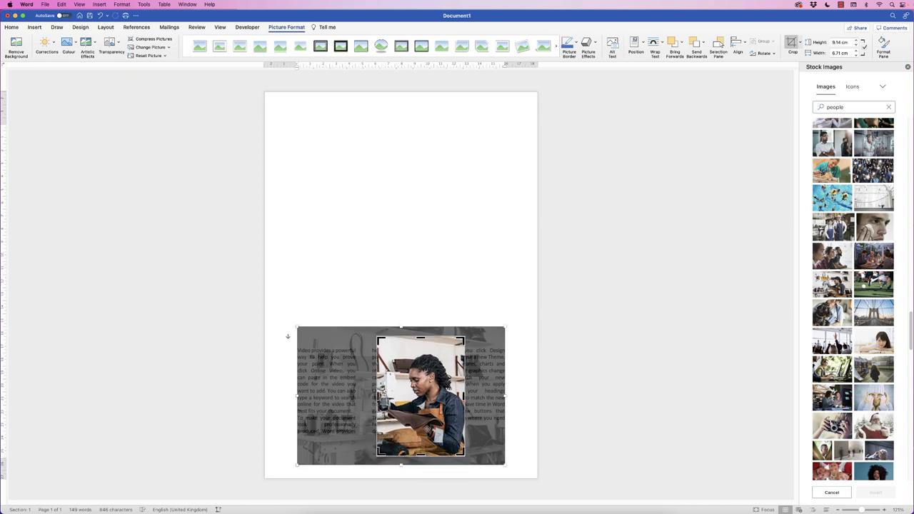
key(Escape)
Scale the cropped photo down to about 6.06 cm by 4.45 cm and place it over the lower part of the third column
drag(465, 335, 449, 370)
drag(421, 397, 477, 396)
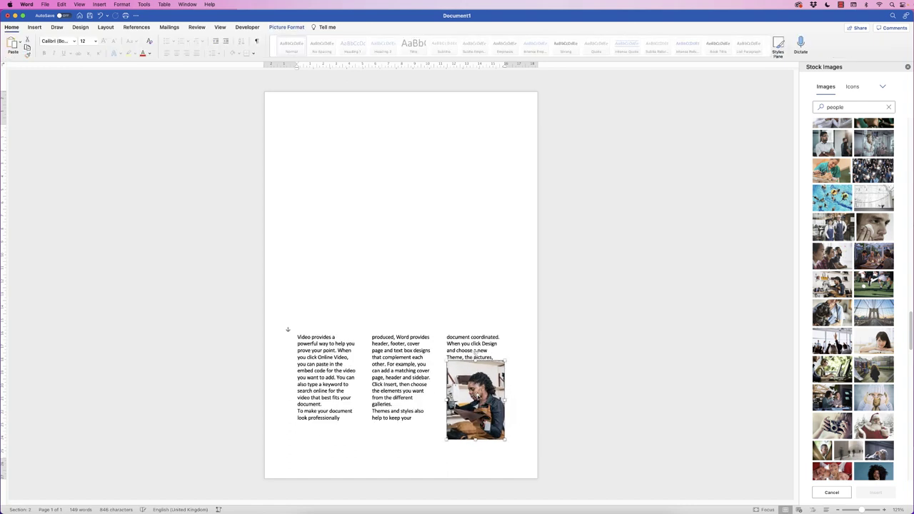
Set the photo's text wrapping to Tight
click(286, 27)
click(662, 48)
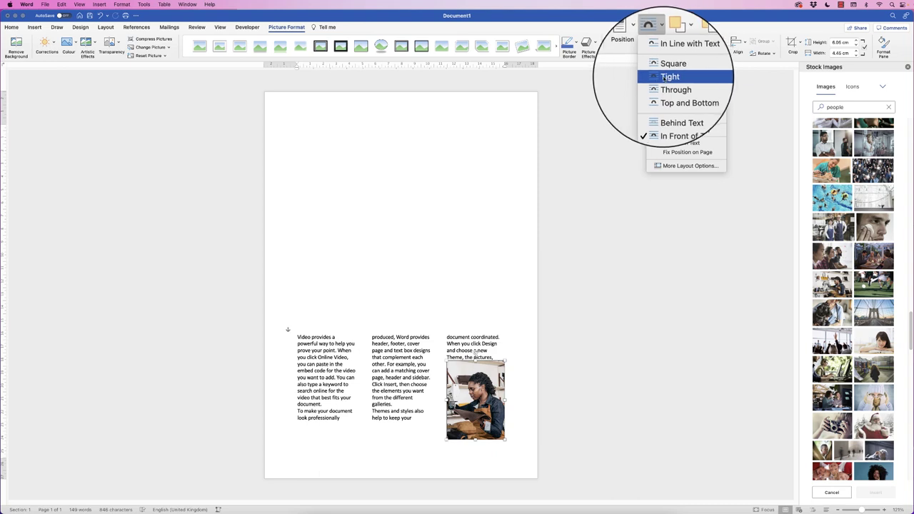
click(664, 77)
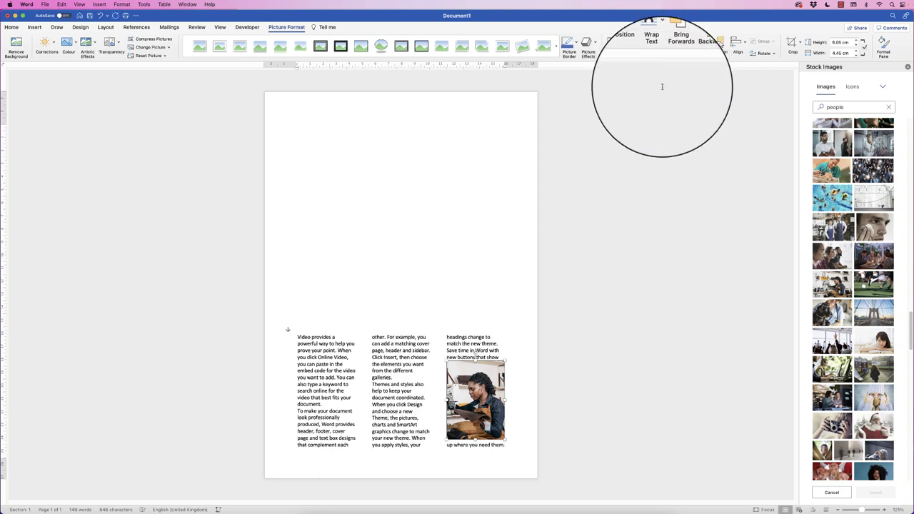
Move the photo just below the last line of the third column, aligned with the column's edges
drag(475, 384, 472, 403)
drag(472, 351, 473, 362)
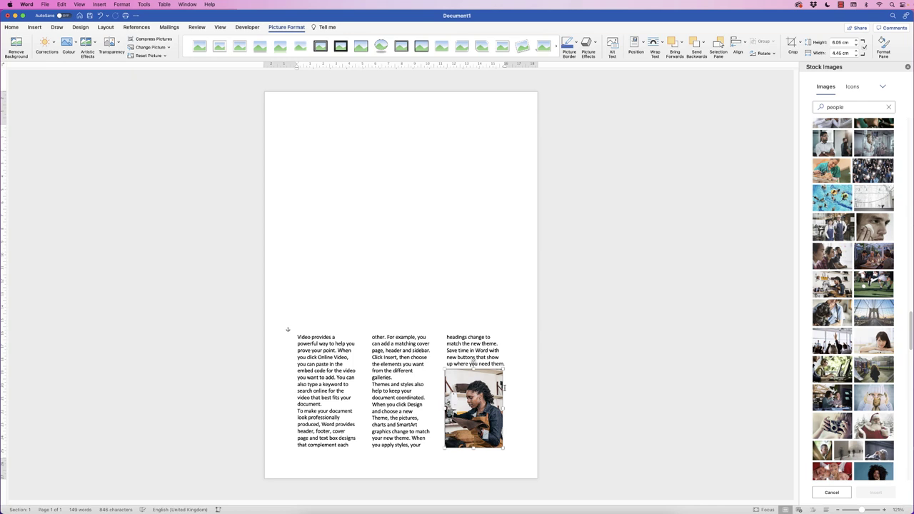
click(471, 363)
click(483, 394)
drag(473, 363, 475, 363)
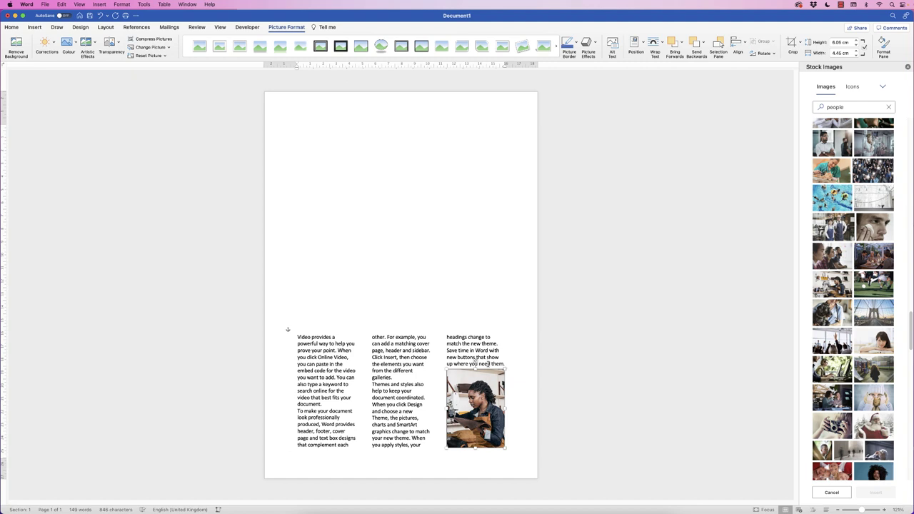
Justify all the body text in the three columns
drag(505, 363, 297, 334)
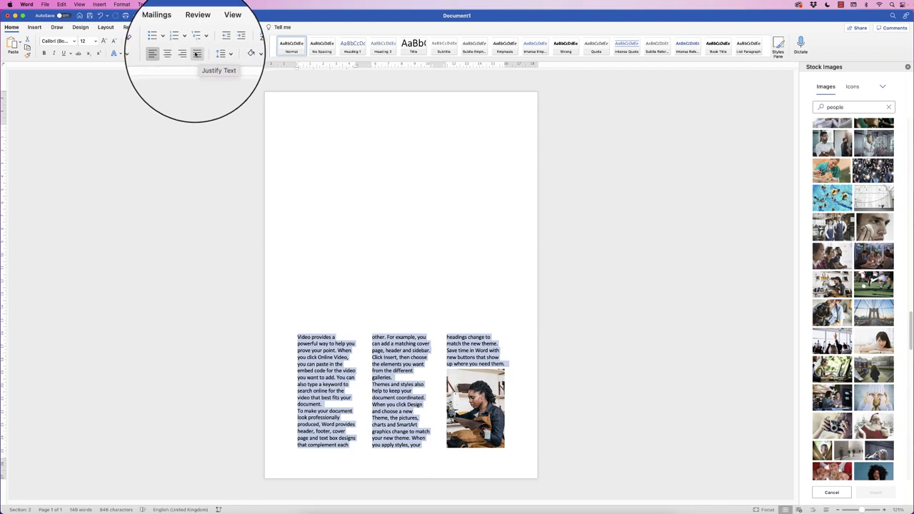
click(196, 54)
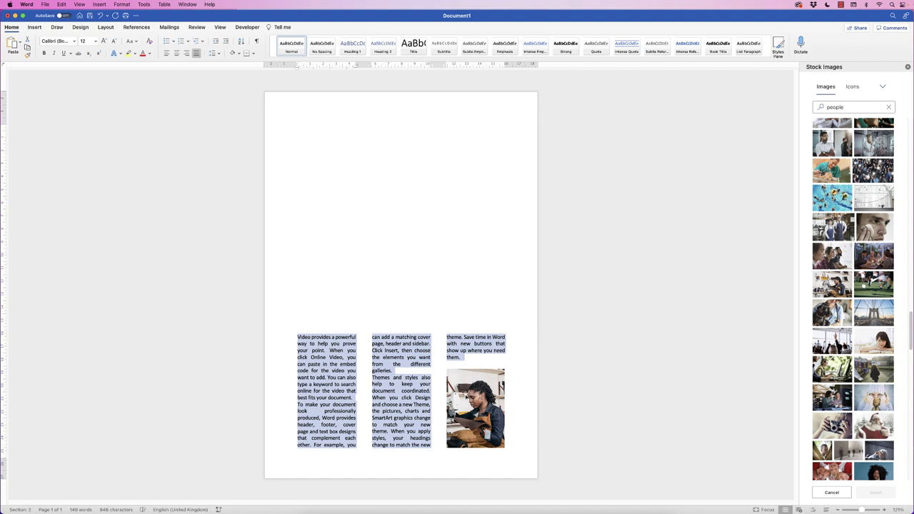
Draw a text box about 12.3 cm wide and 2.2 cm high above the columns and enter HEADING TITLE in it
click(289, 329)
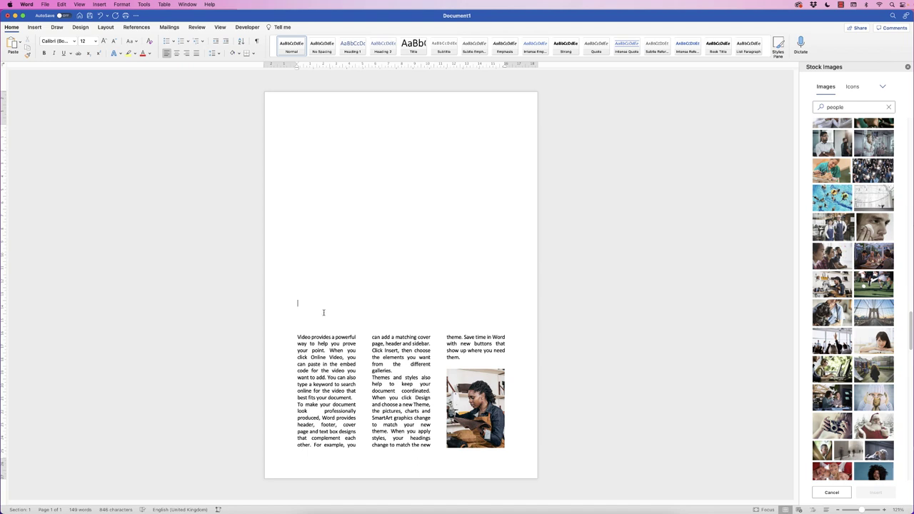
click(34, 27)
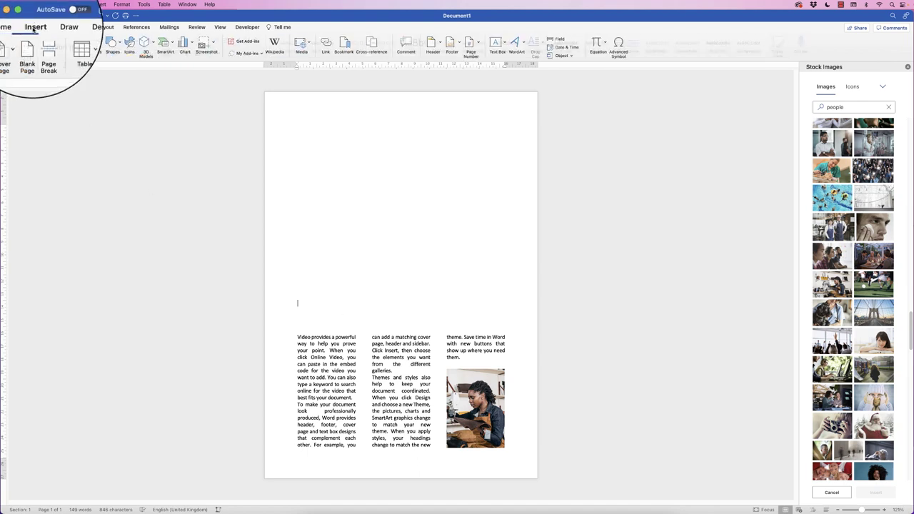
click(506, 43)
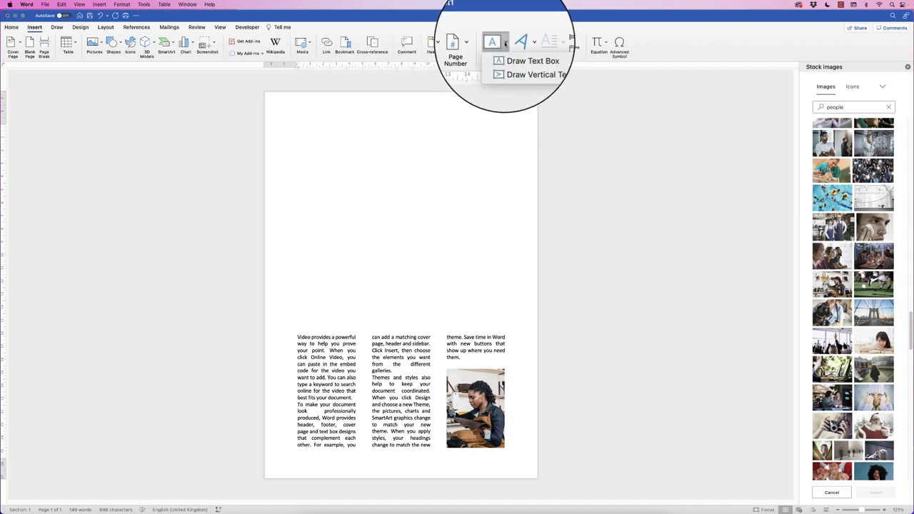
click(514, 57)
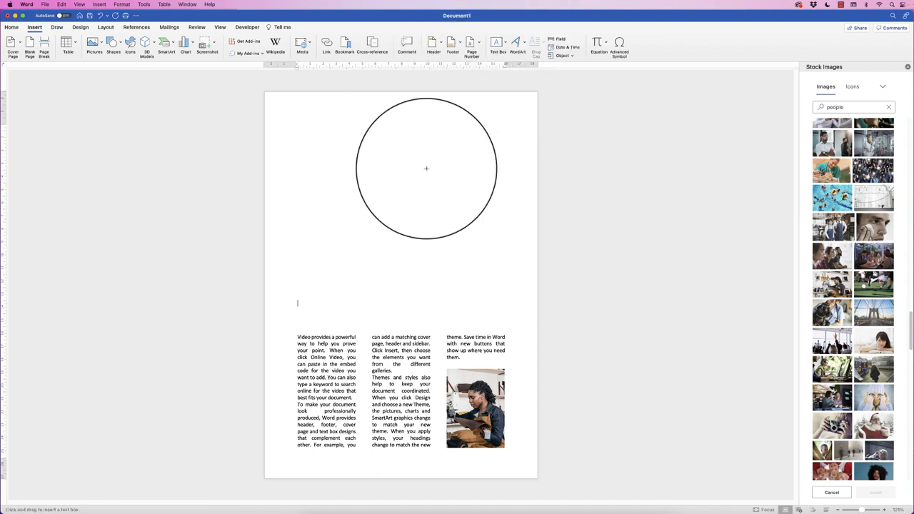
drag(300, 295, 463, 328)
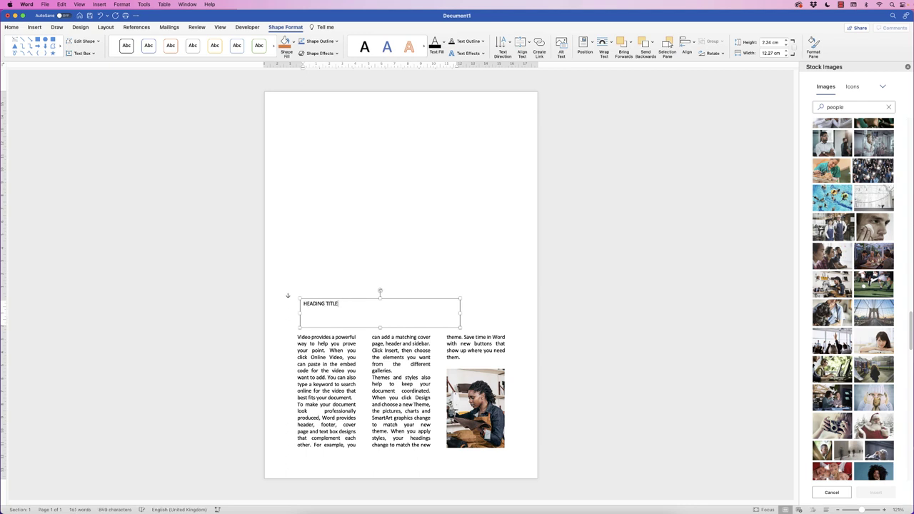
click(348, 280)
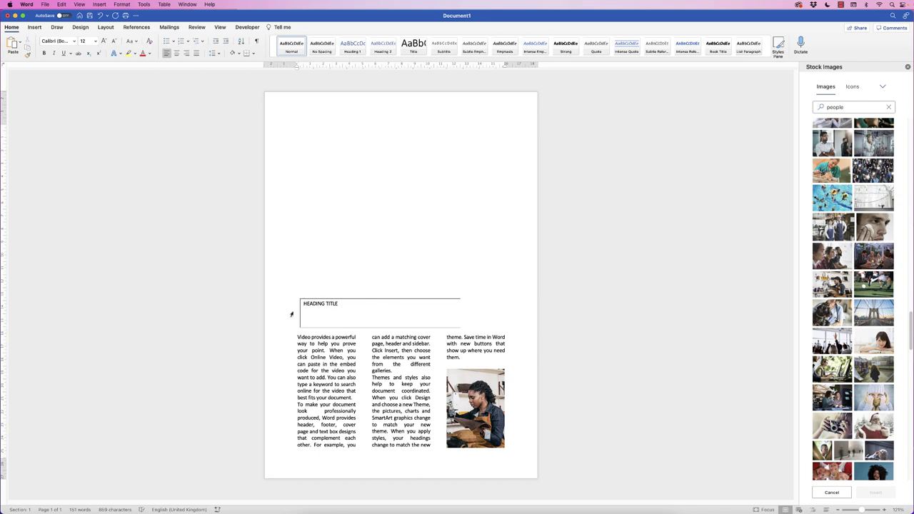
Align the heading text box with the first column's outer edge and give it no outline and no fill
mouse_move(379, 305)
mouse_down()
mouse_move(377, 321)
mouse_move(378, 306)
mouse_up()
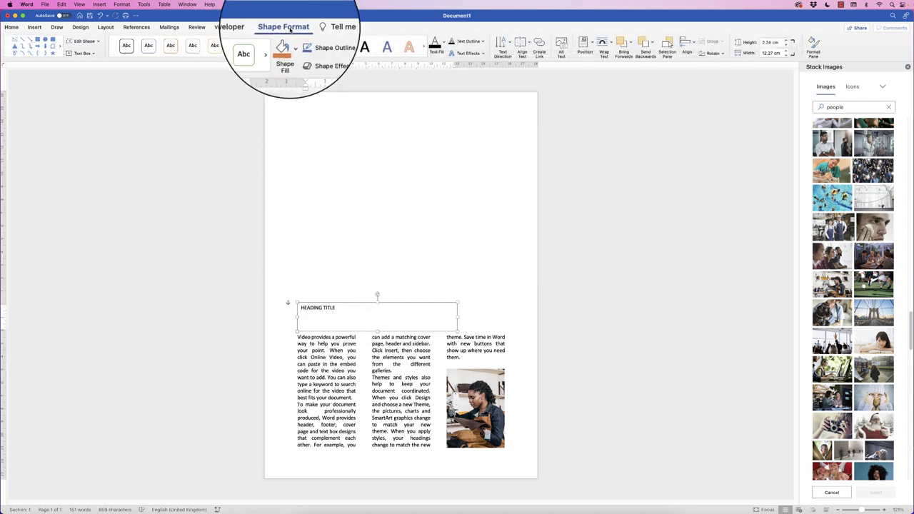
click(327, 41)
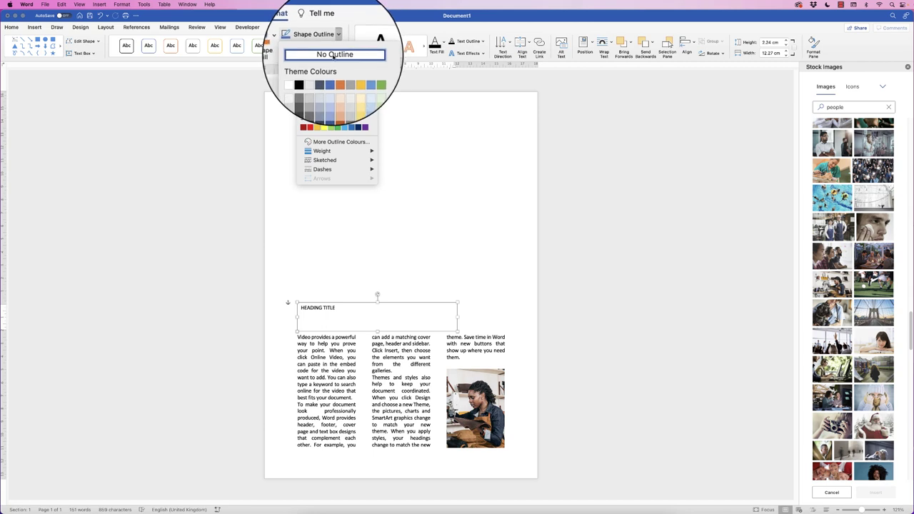
click(335, 56)
click(294, 45)
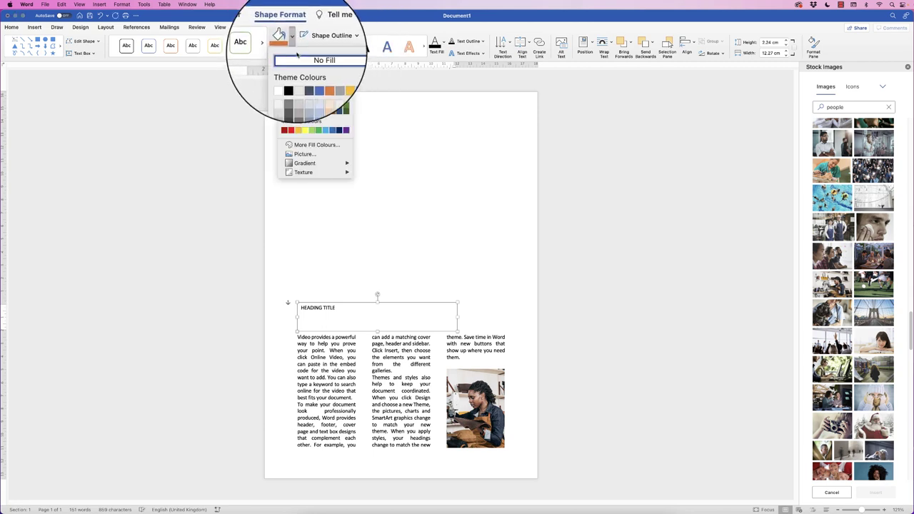
click(325, 62)
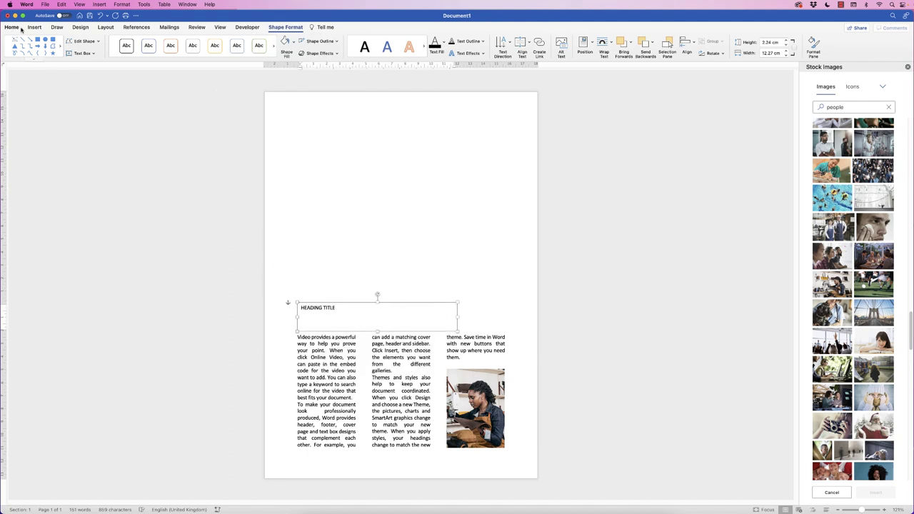
Enlarge the heading title text to 28 pt and make it bold
click(11, 27)
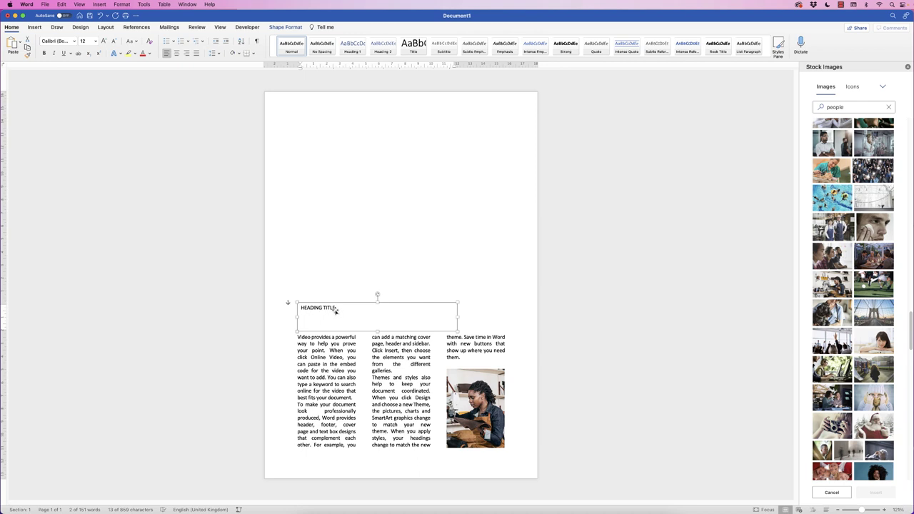
click(103, 42)
click(104, 41)
click(104, 41)
click(104, 41)
click(104, 41)
click(104, 42)
click(104, 42)
click(104, 41)
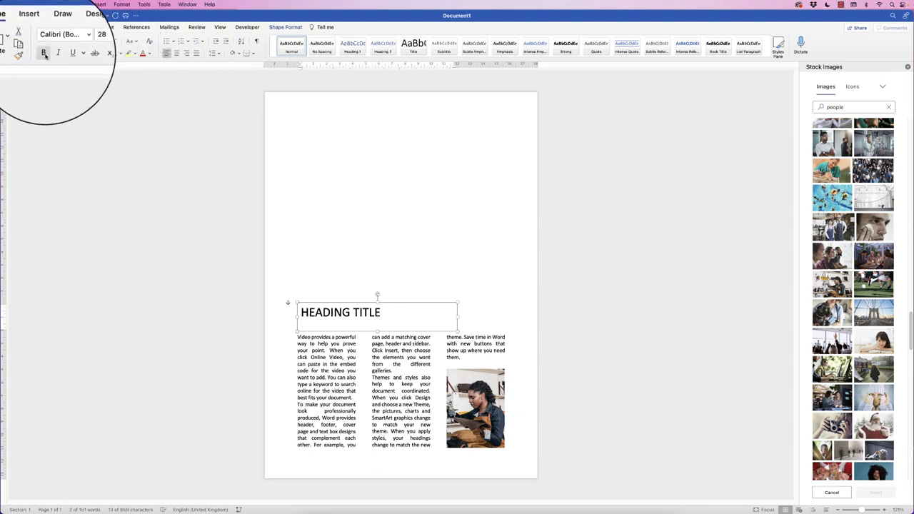
click(44, 54)
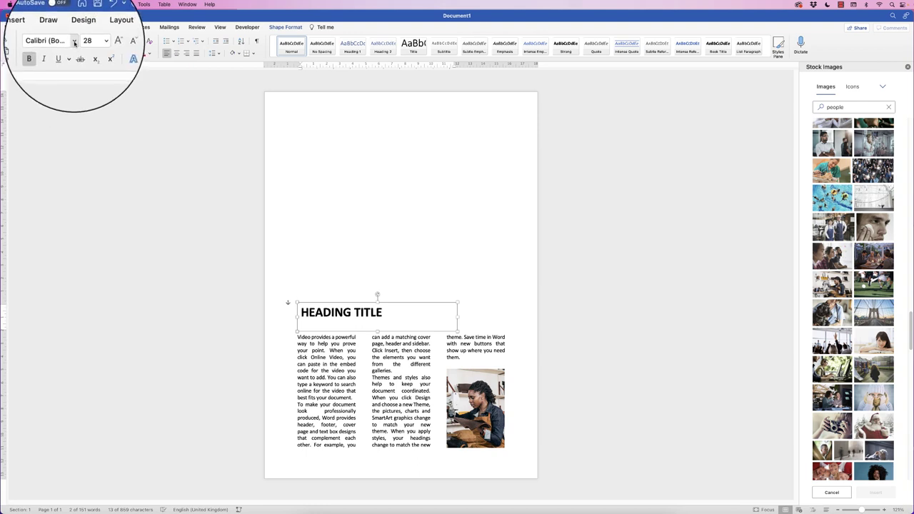
Change the heading title's font to Arial
click(74, 43)
scroll(64, 93, down, 2)
key(Escape)
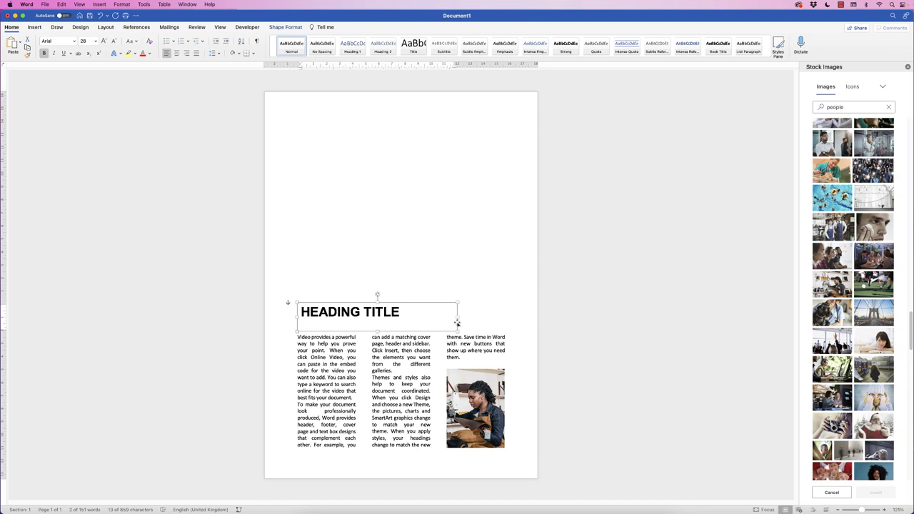
Shrink the heading text box to fit its text and place it directly above the body text, with the lettering aligned to the first column
drag(377, 332, 378, 326)
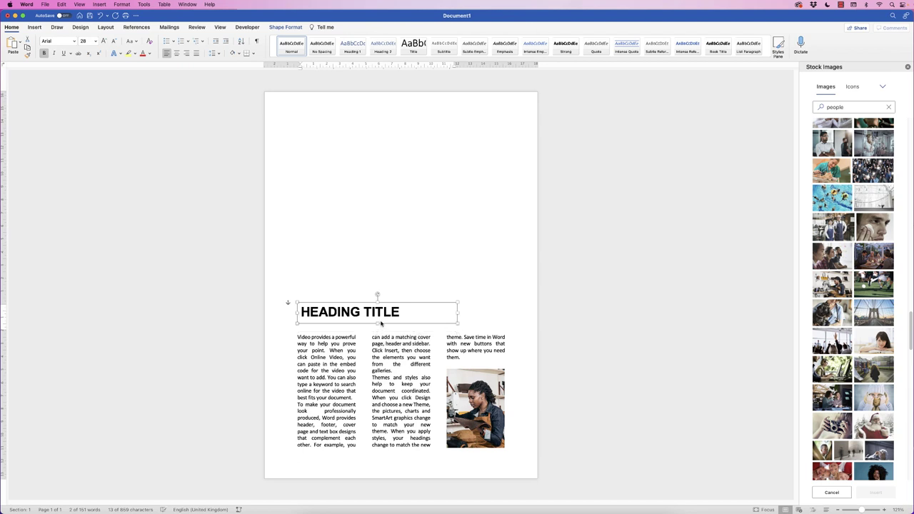
drag(458, 313, 333, 324)
key(Left)
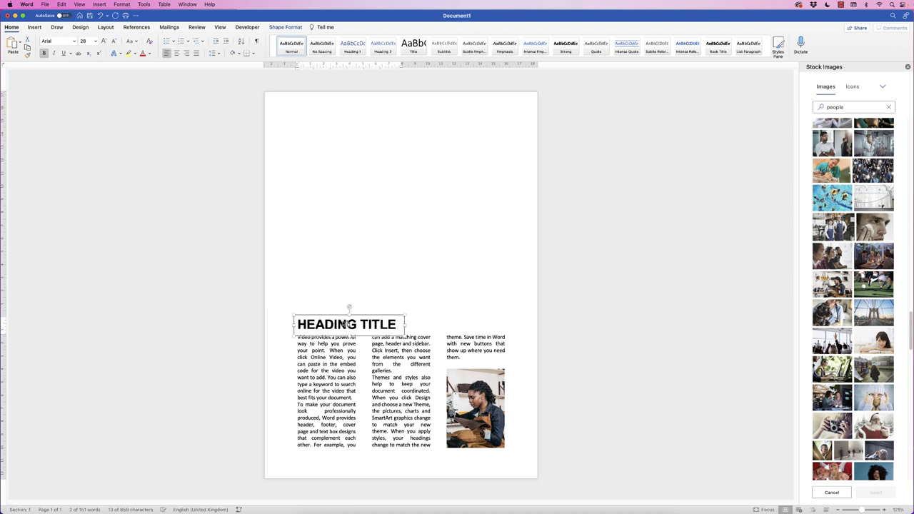
click(444, 316)
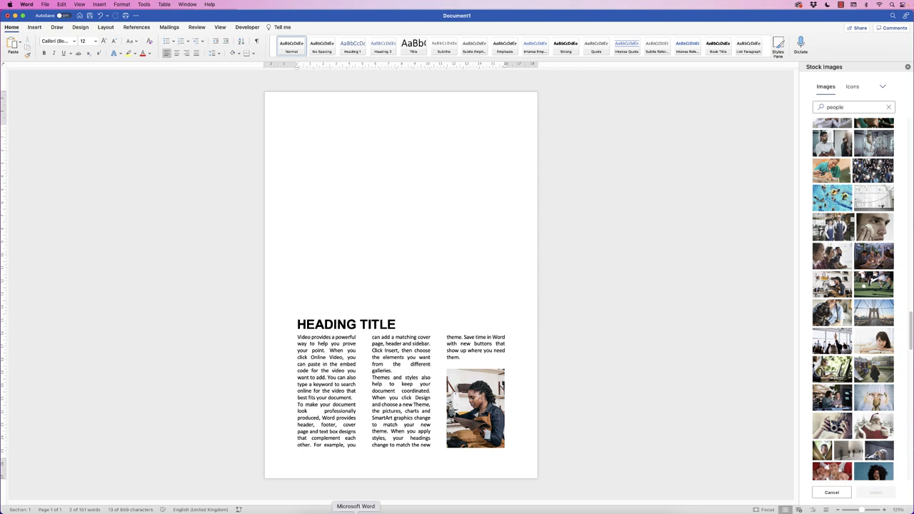
Compare with the Newsletter - Yellow document, and insert the stock photo of graduates in caps at the heading of the blank-based document
click(353, 509)
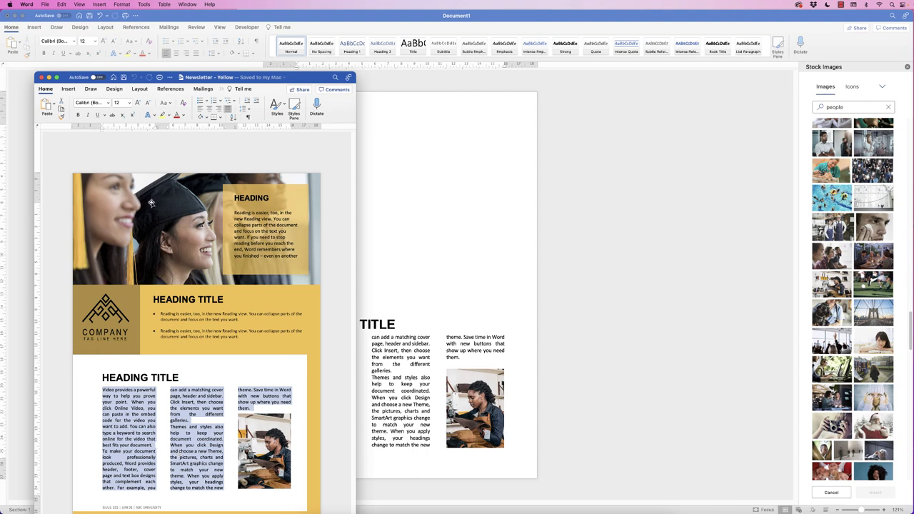
click(413, 245)
click(33, 27)
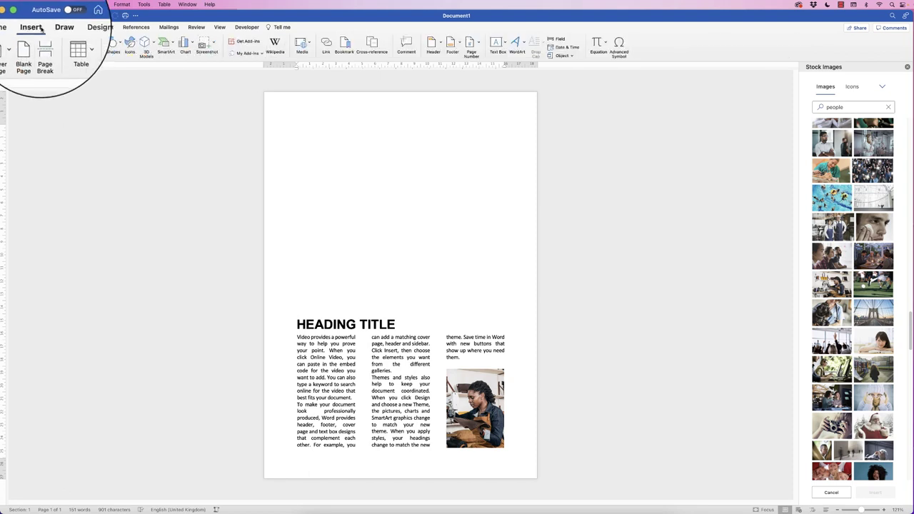
click(100, 43)
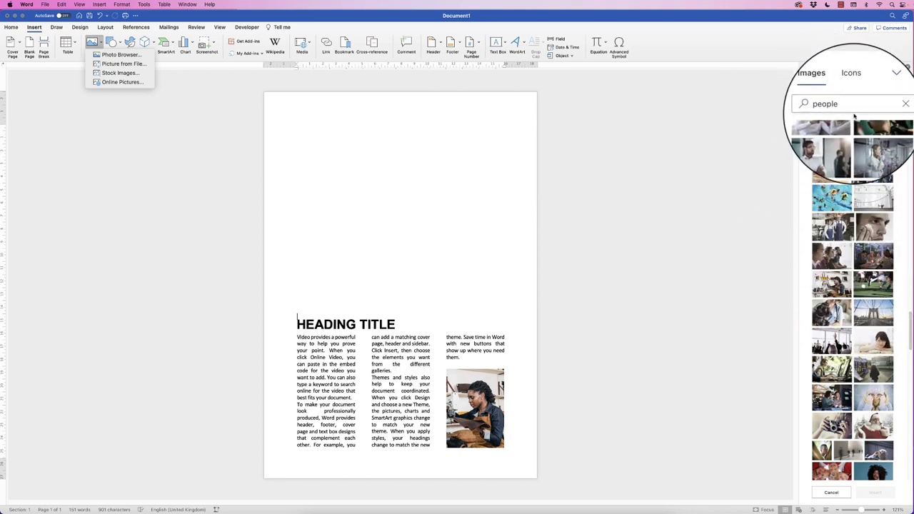
click(910, 326)
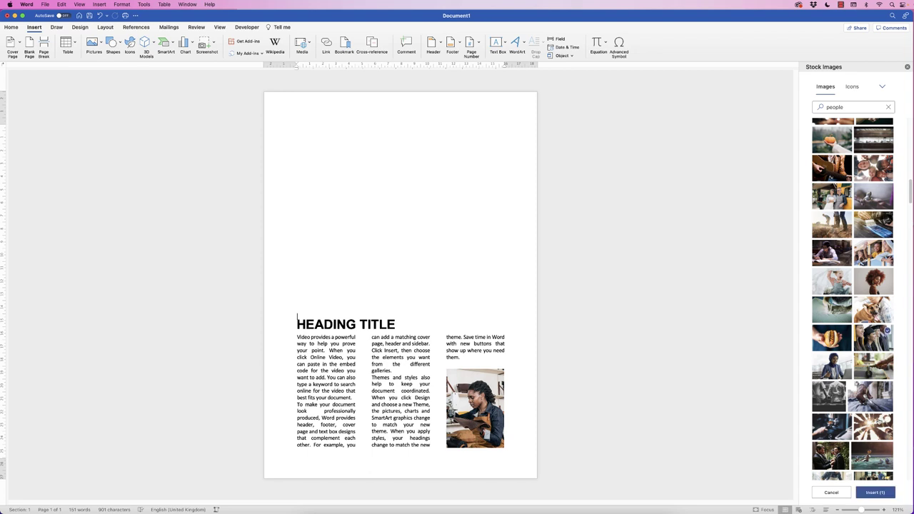
click(876, 493)
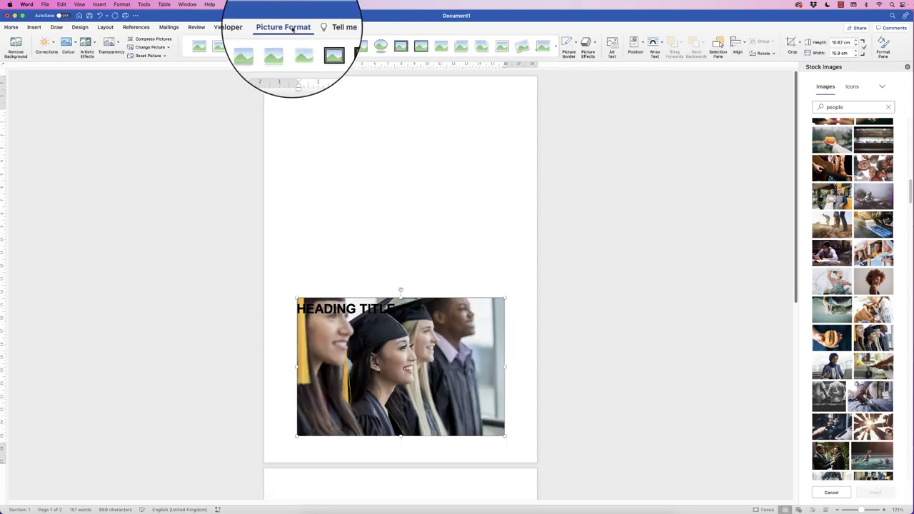
Set the graduates photo's text wrapping to In Front of Text and move it to the upper part of the page
click(662, 43)
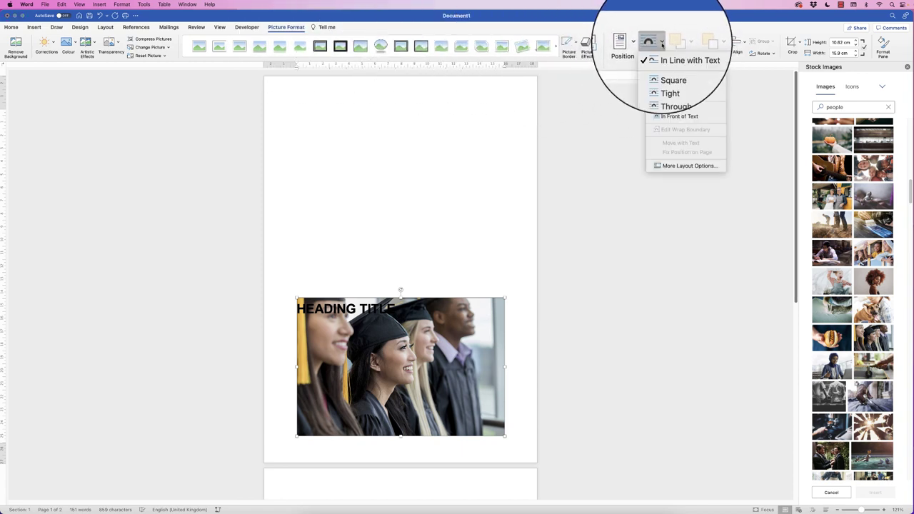
click(666, 117)
drag(416, 384, 415, 176)
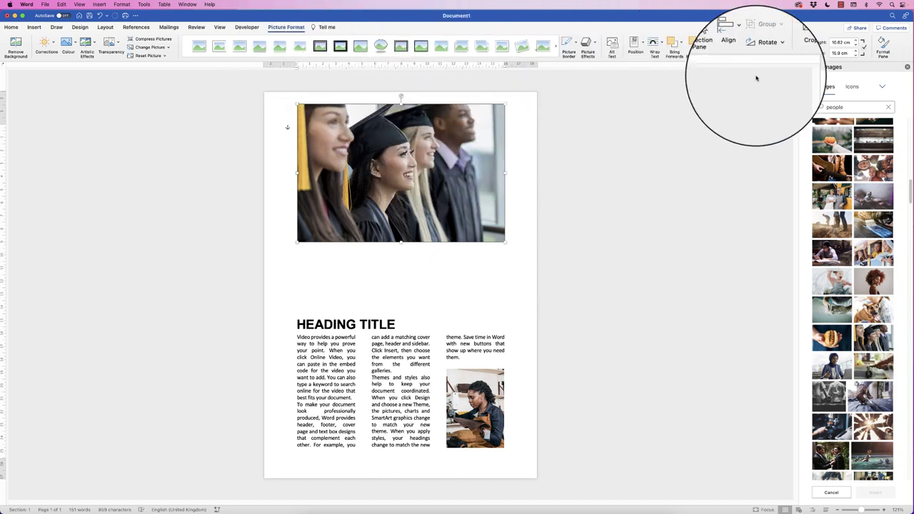
Crop the graduates photo from below to about 7.6 cm high and enlarge it to about 21.2 cm wide, covering the top of the page edge to edge
click(791, 44)
drag(401, 241, 405, 204)
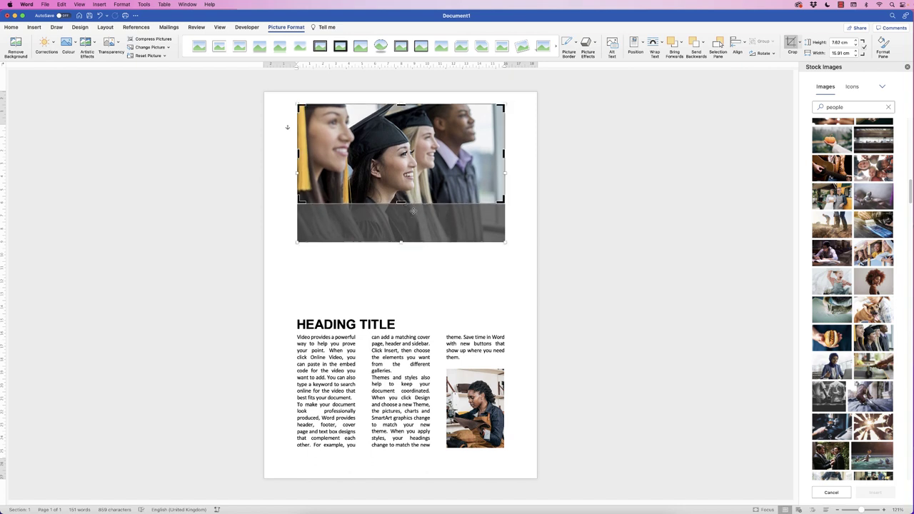
click(791, 44)
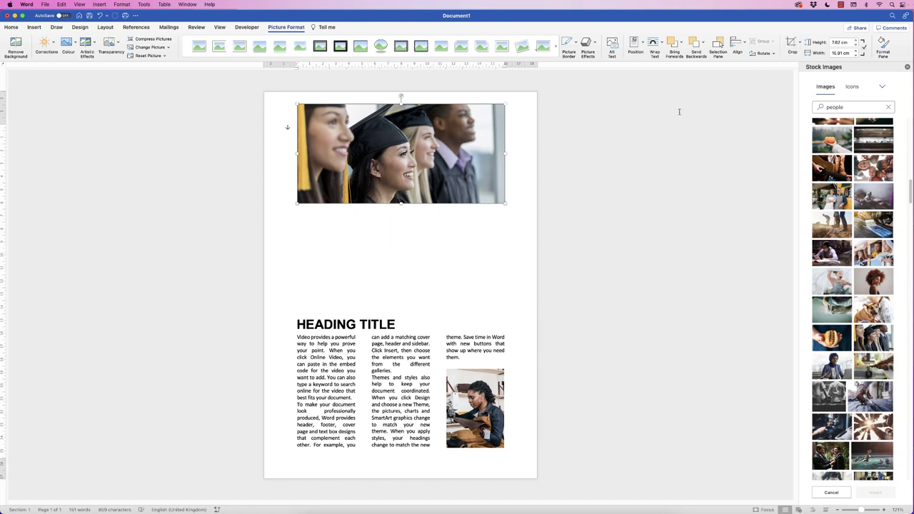
drag(506, 104, 529, 102)
drag(297, 204, 264, 220)
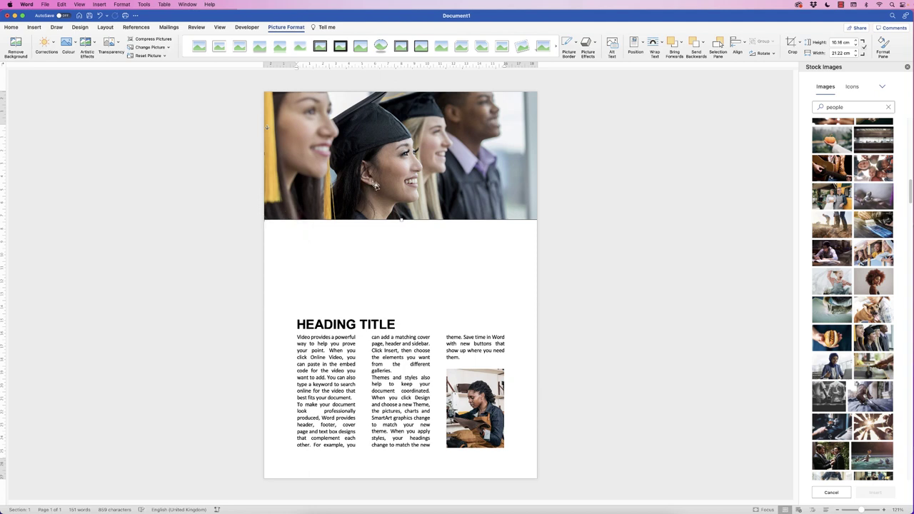
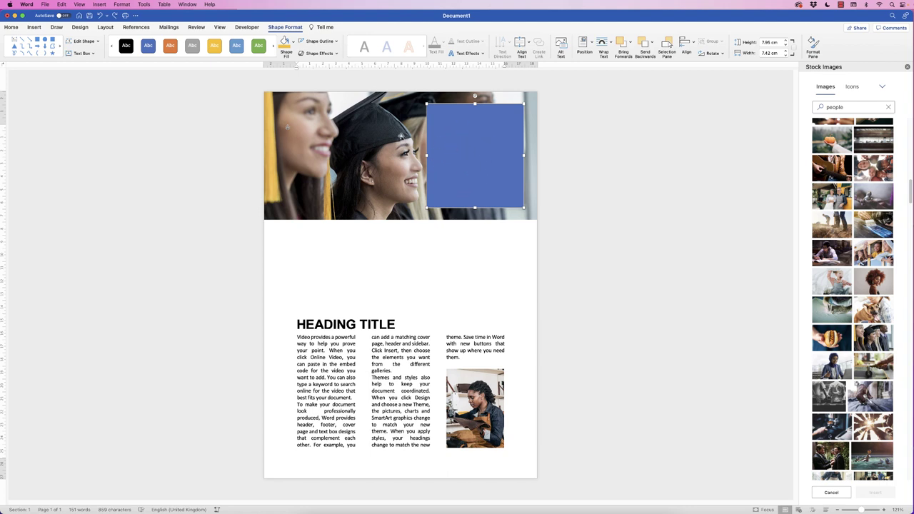
Fill the blue rectangle over the graduates photo with the yellow sampled from the tassel at the photo's edge
click(293, 44)
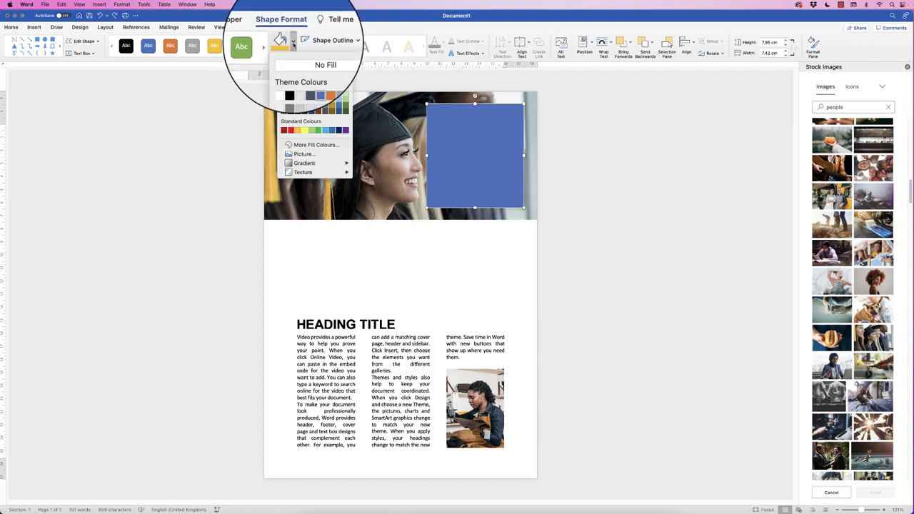
click(307, 146)
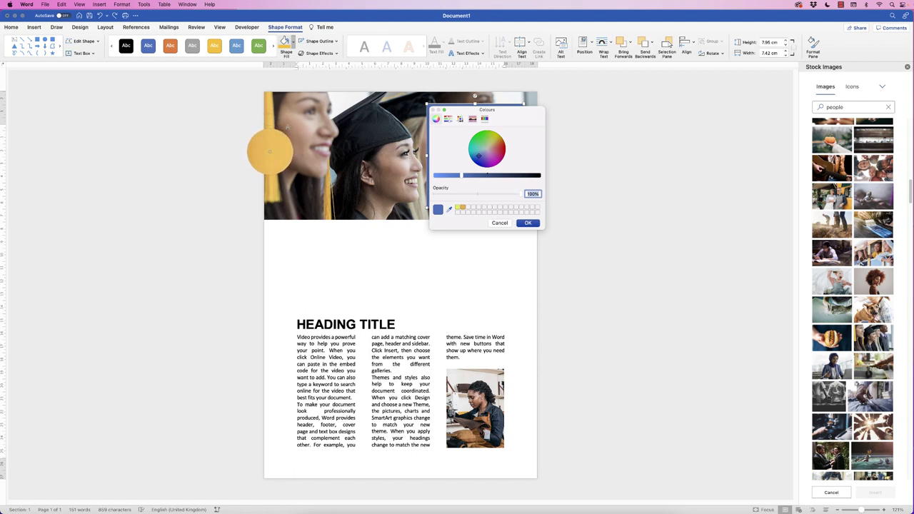
click(268, 149)
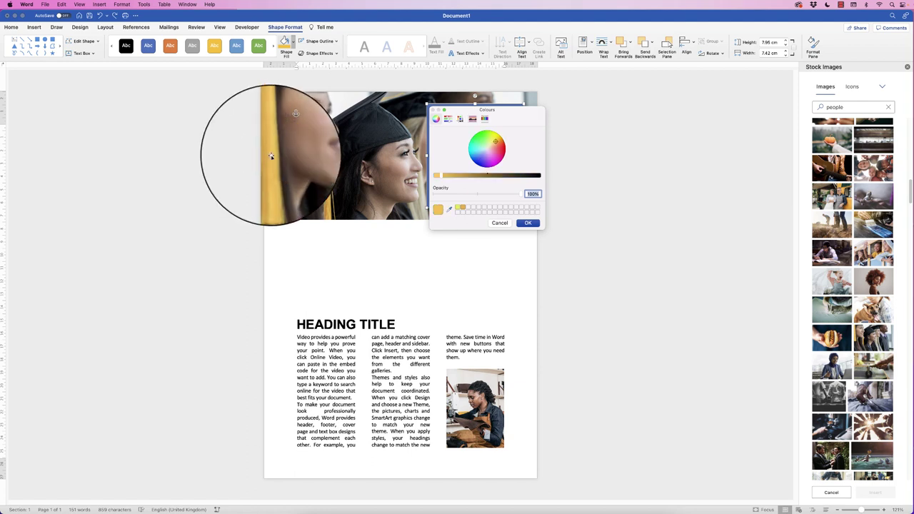
click(530, 223)
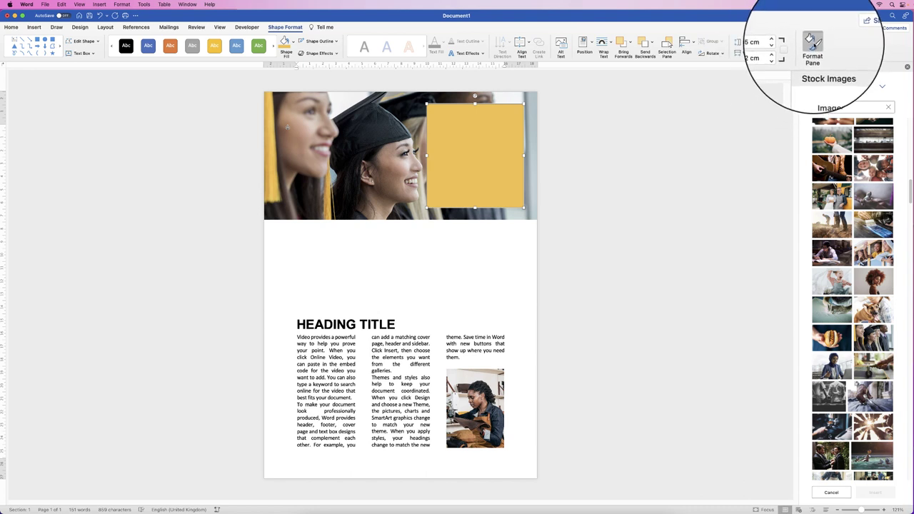
Set the yellow rectangle's fill transparency to 23% so the graduates photo shows through
click(813, 44)
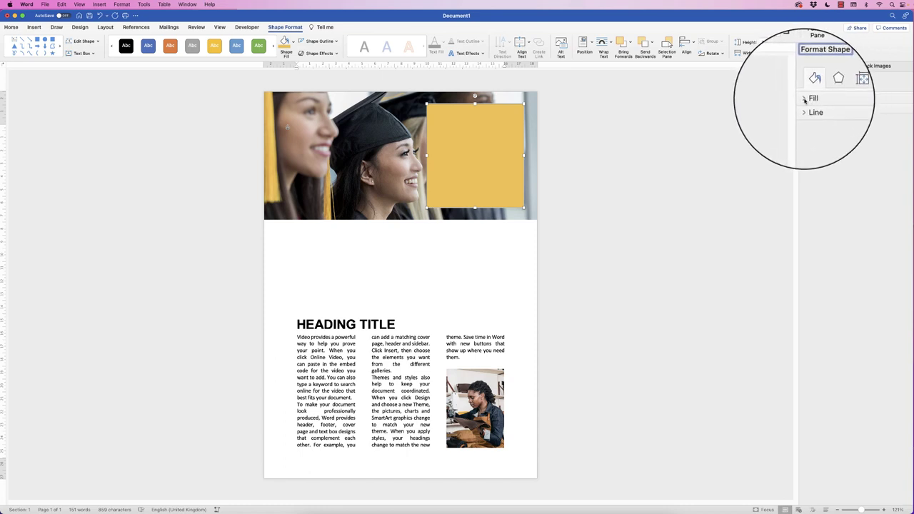
click(805, 100)
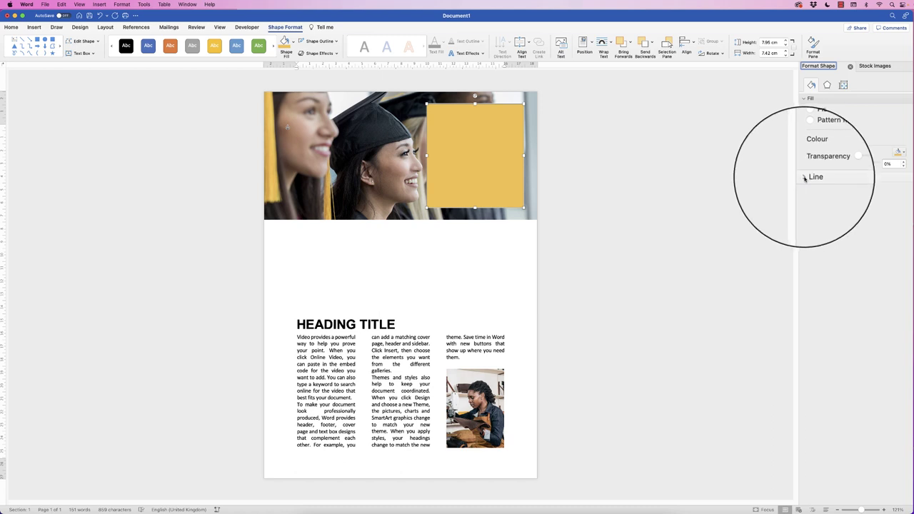
click(805, 177)
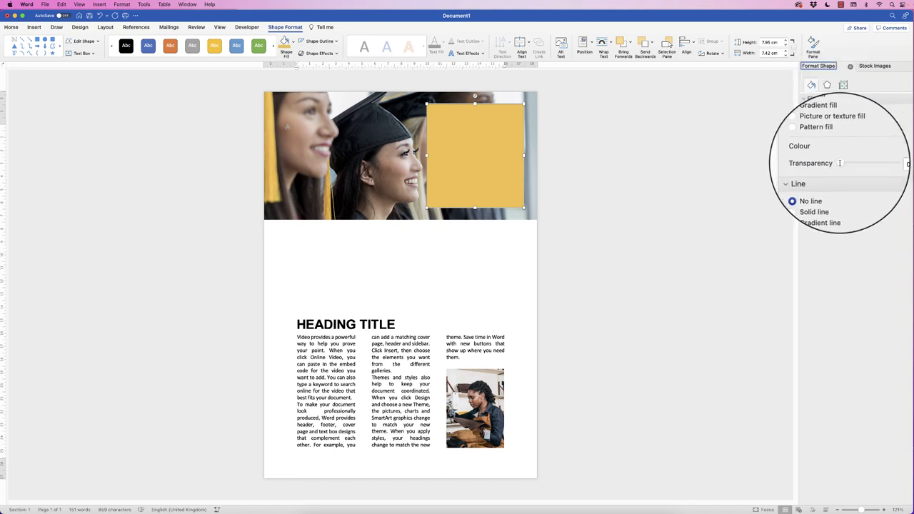
drag(840, 163, 849, 165)
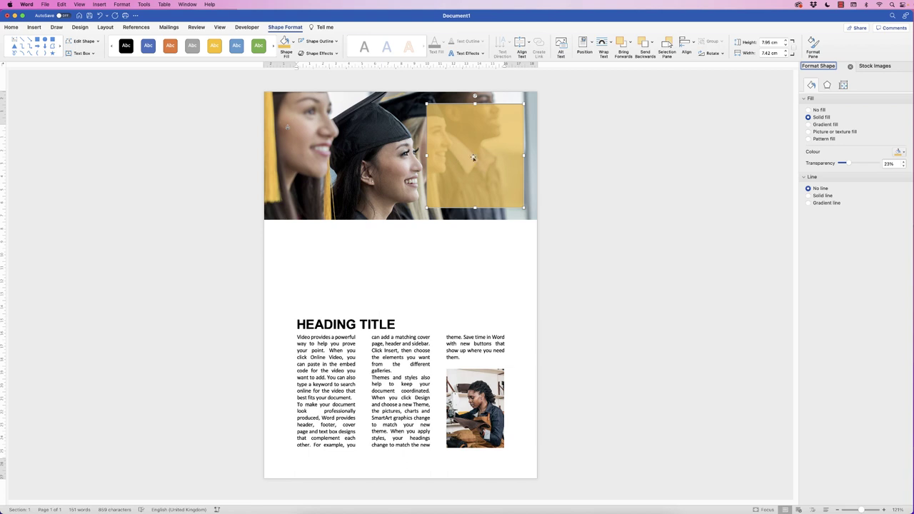
Copy the HEADING TITLE text box onto the yellow rectangle and reduce the copy's font size to 22
click(363, 323)
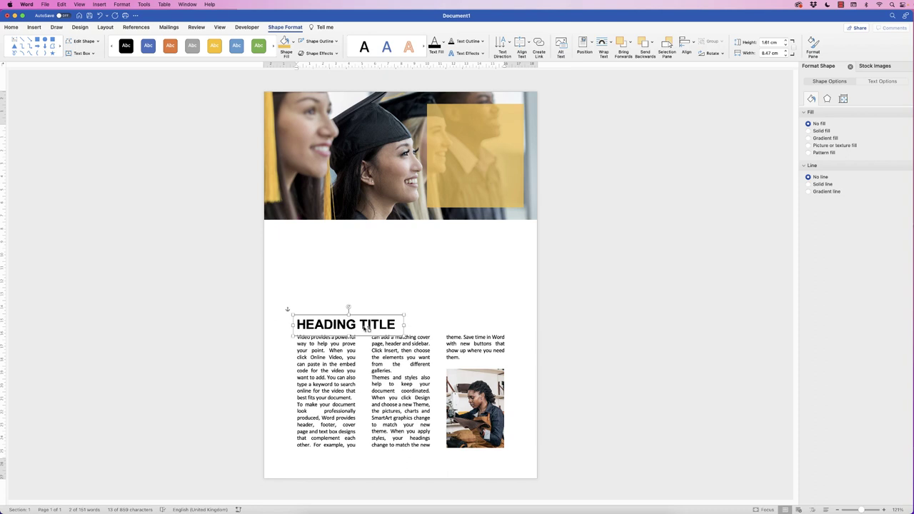
drag(365, 327, 477, 123)
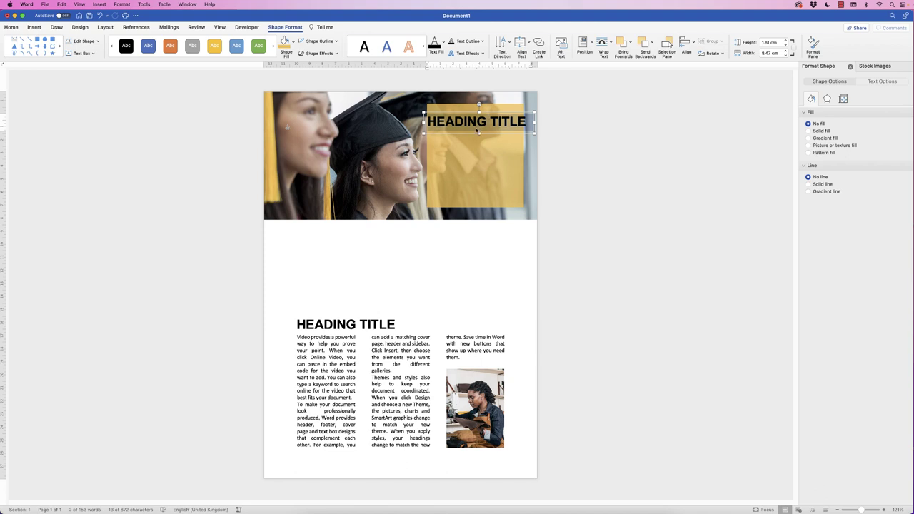
click(11, 27)
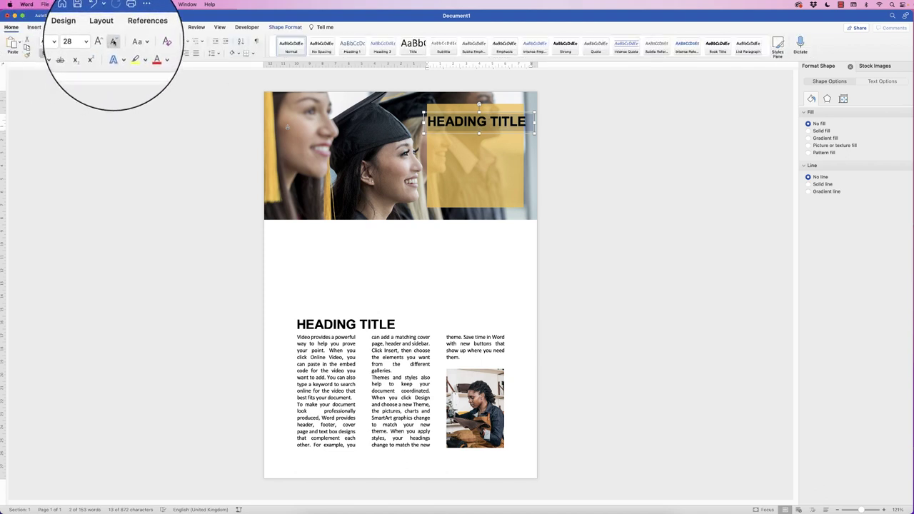
click(113, 41)
click(113, 41)
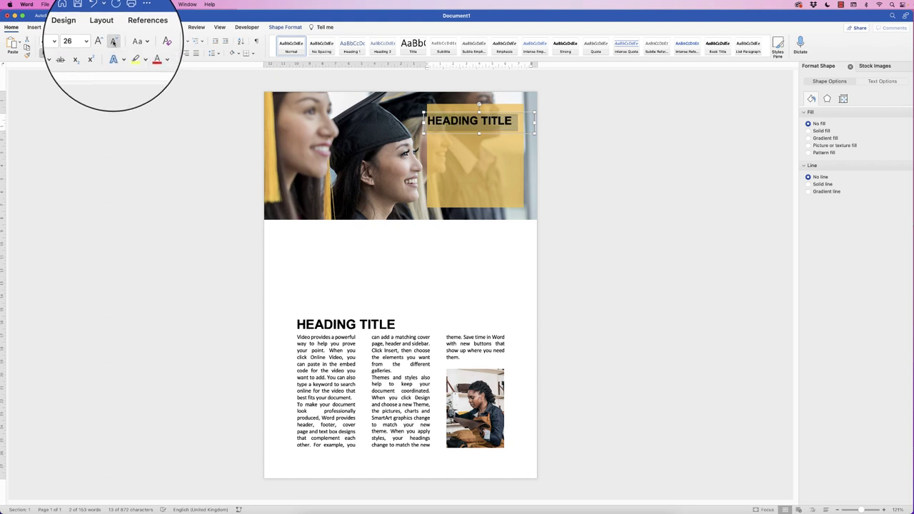
click(113, 41)
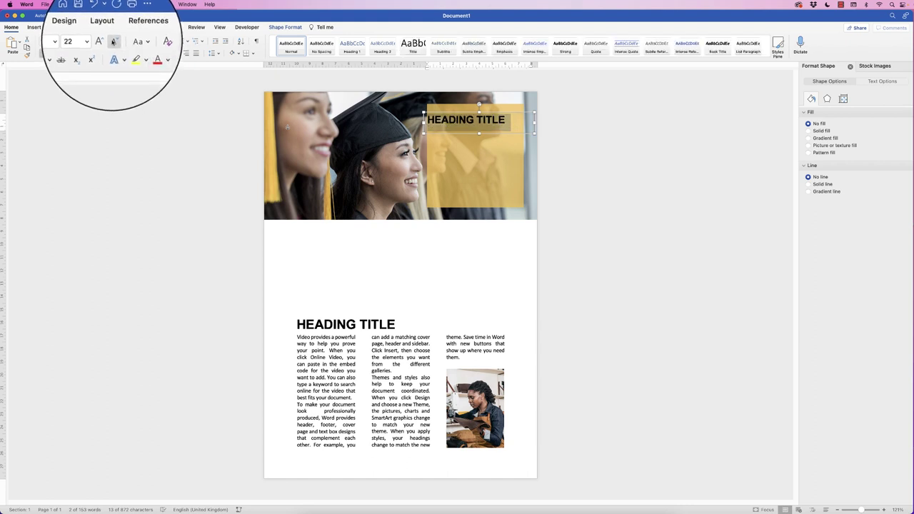
click(113, 42)
click(103, 41)
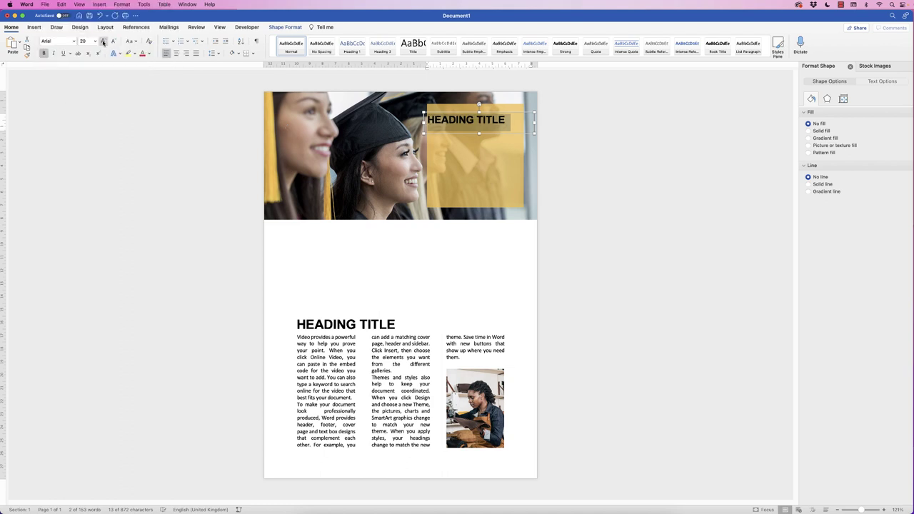
Shrink the copied heading's text box to about 6.8 cm wide and align it to the centre of the yellow rectangle
drag(535, 123, 476, 129)
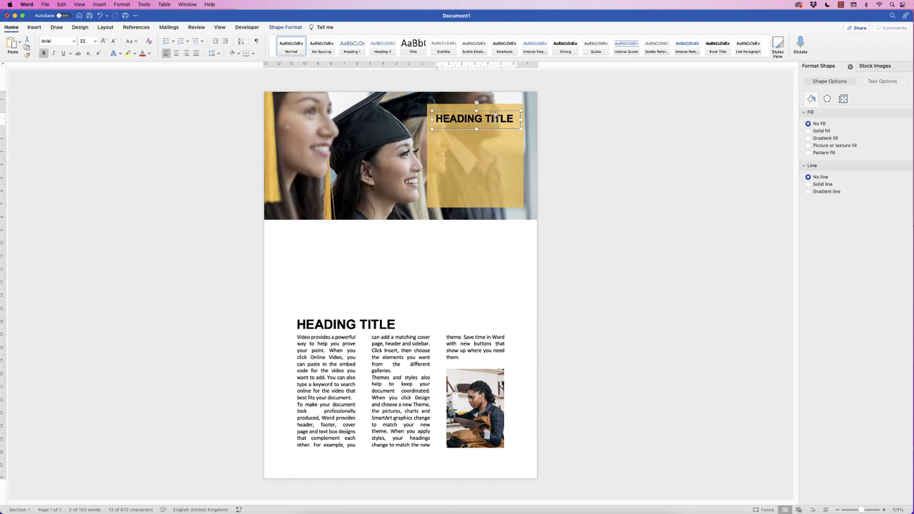
shift+click(498, 107)
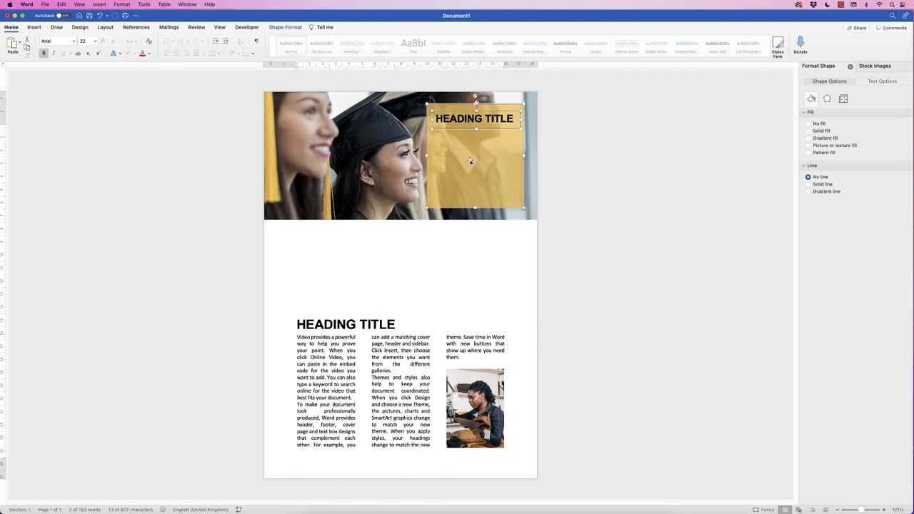
click(293, 27)
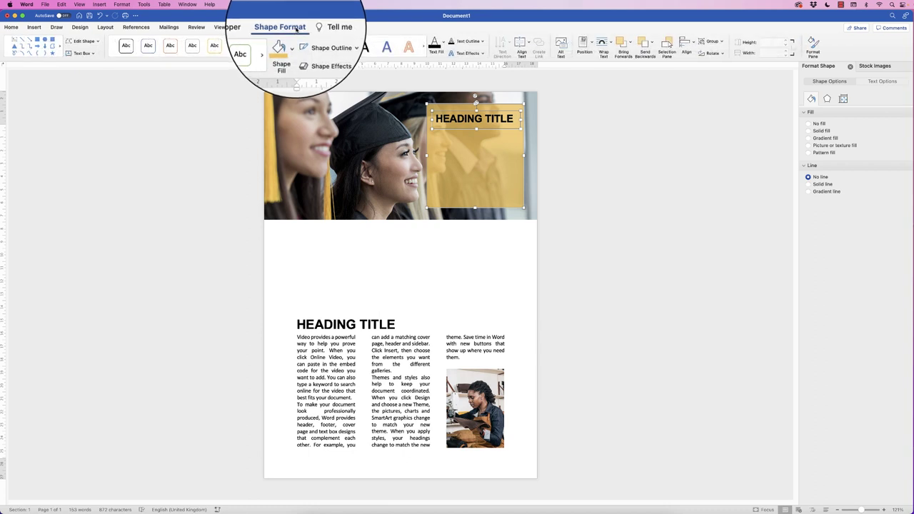
click(690, 45)
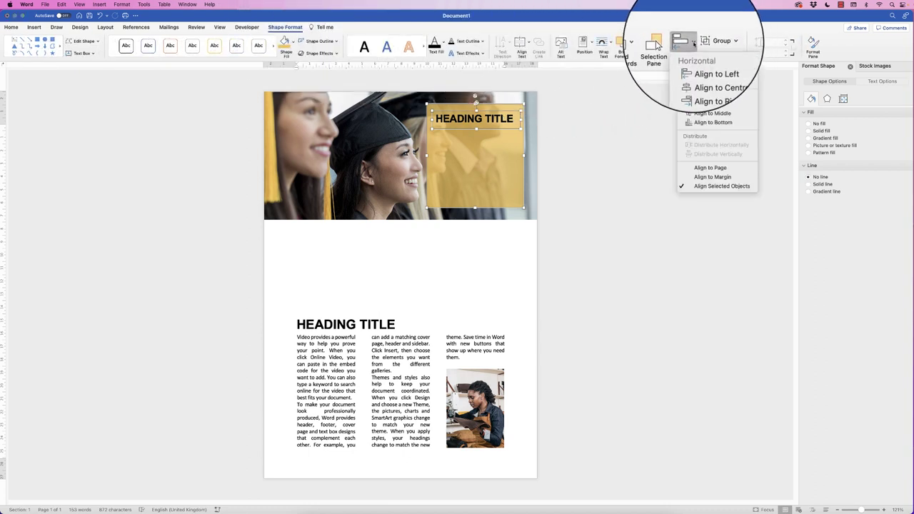
click(695, 74)
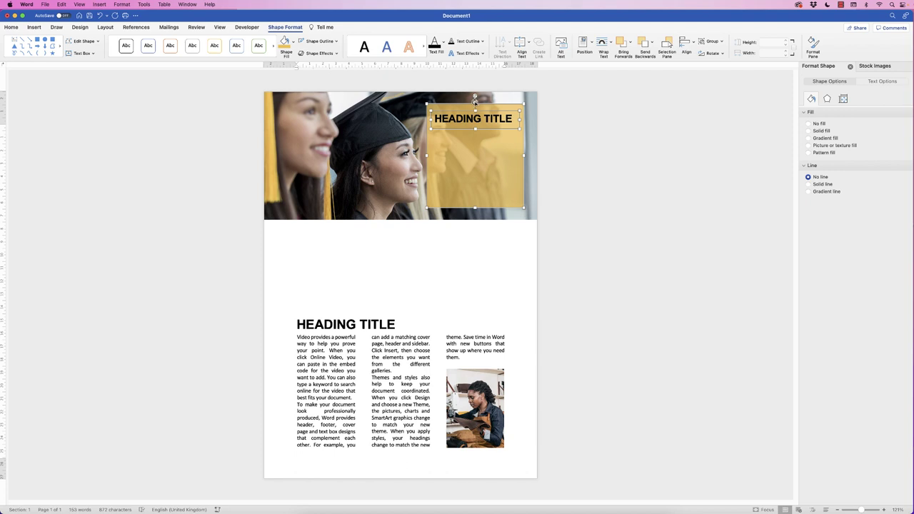
click(465, 239)
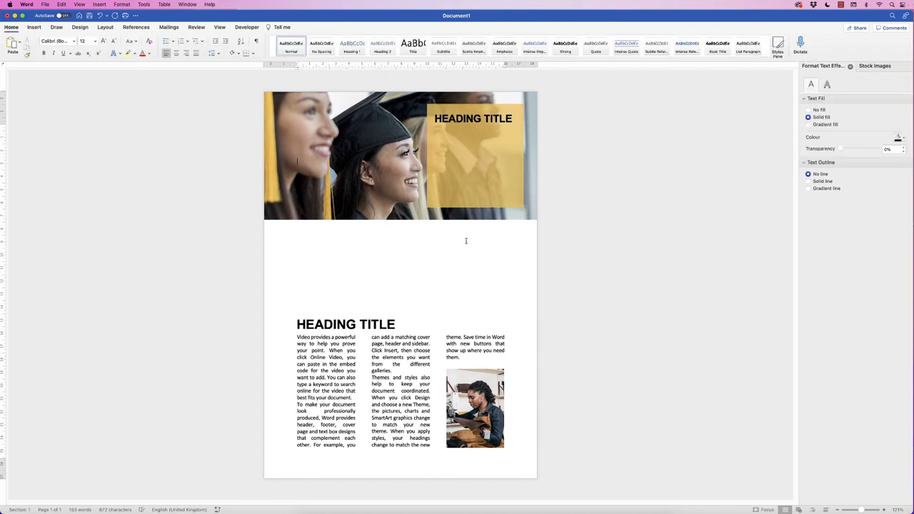
Duplicate the overlay heading's text box below it, about 4.8 cm high, and replace its text with the copied "Themes and styles" passage from the second column
click(476, 120)
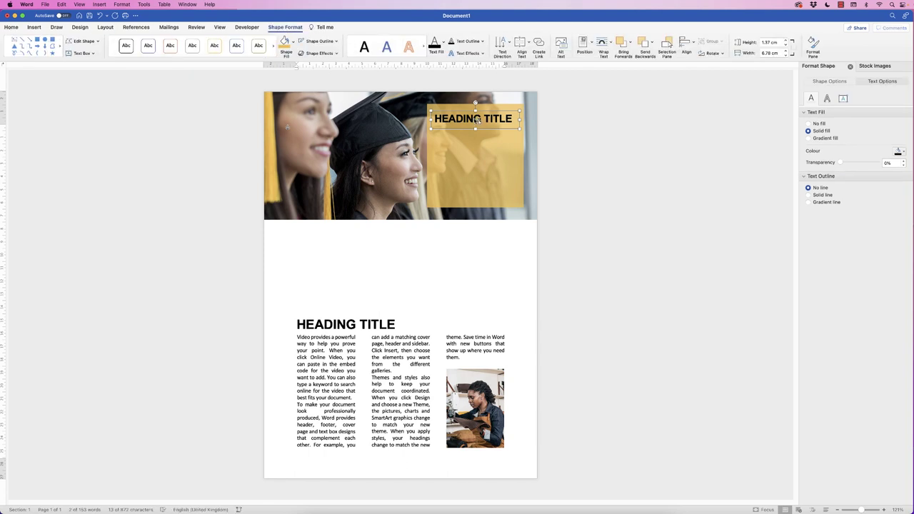
drag(476, 119, 477, 198)
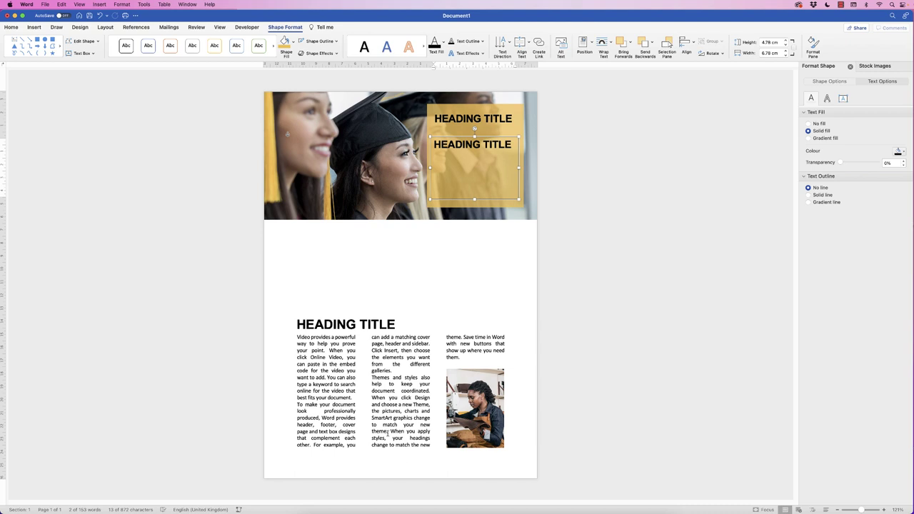
drag(387, 432, 369, 380)
key(super+c)
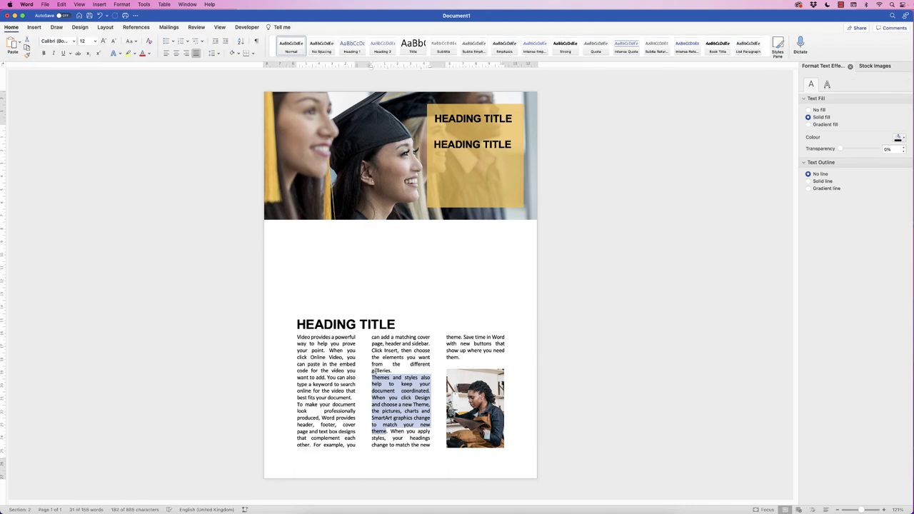
click(466, 144)
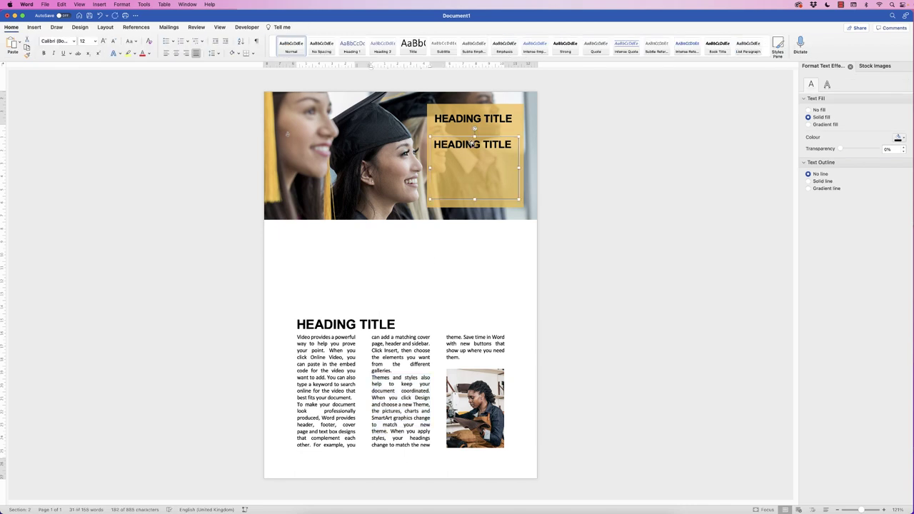
click(510, 145)
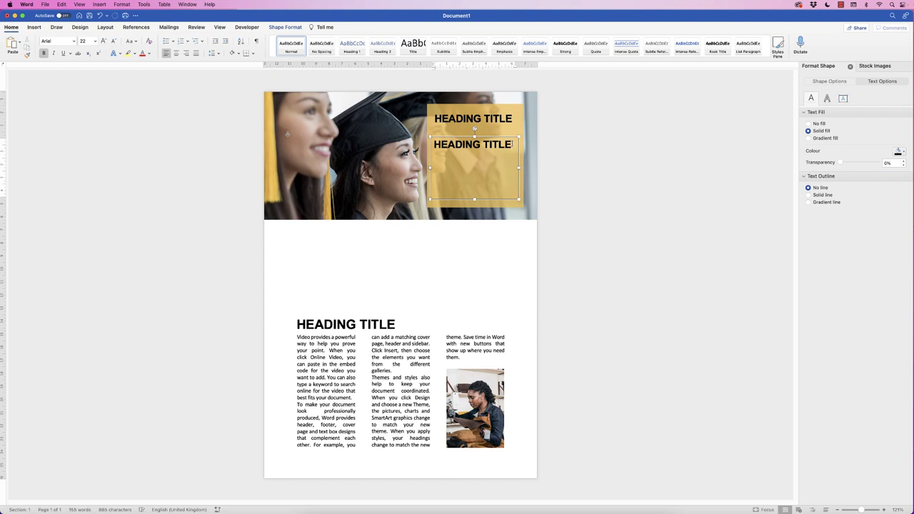
drag(510, 145, 447, 145)
key(super+v)
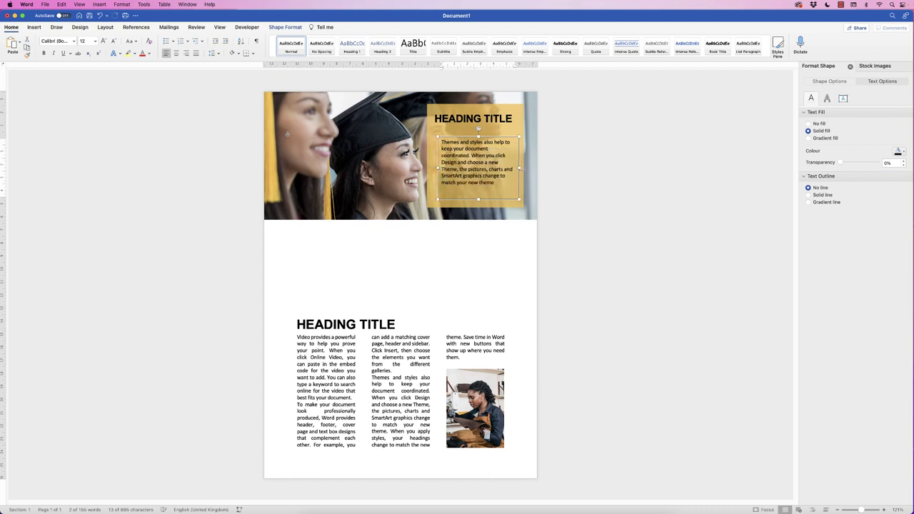
Narrow the overlay's body text box to about 5.9 cm wide and move it slightly up towards the heading
drag(519, 168, 515, 168)
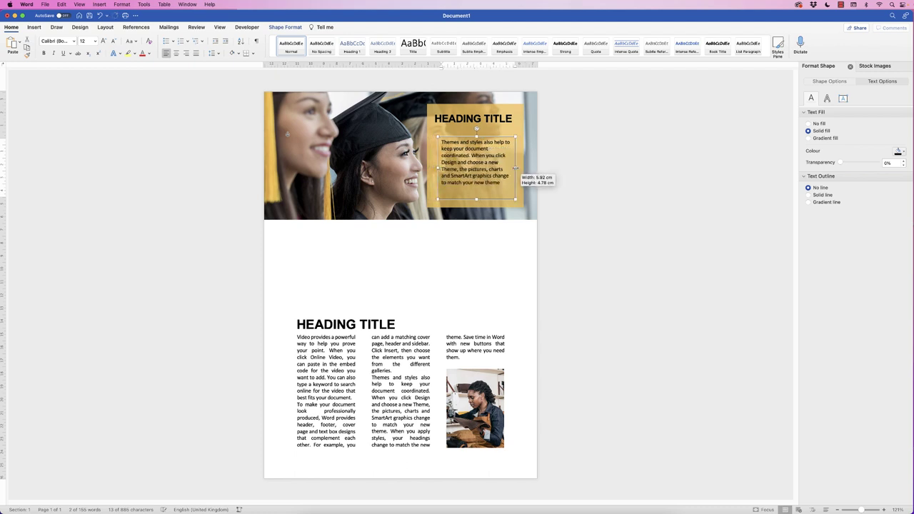
click(488, 246)
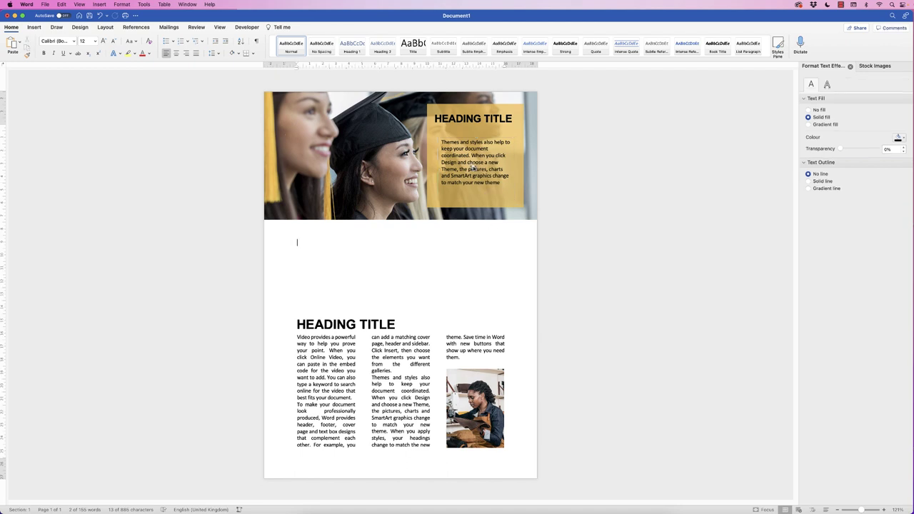
click(461, 141)
key(Up)
key(Up)
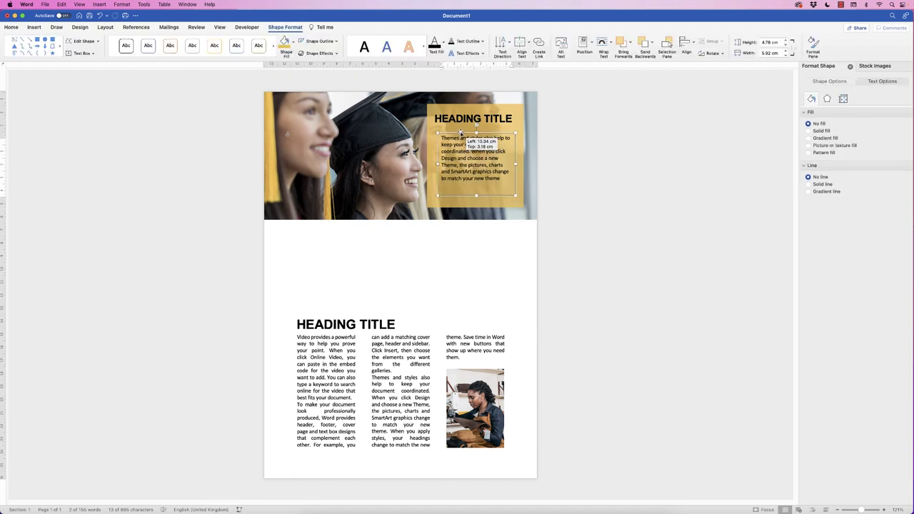
Copy the sentence "Click Insert, then choose the elements you want from the different galleries." to the end of the overlay's body text
click(394, 368)
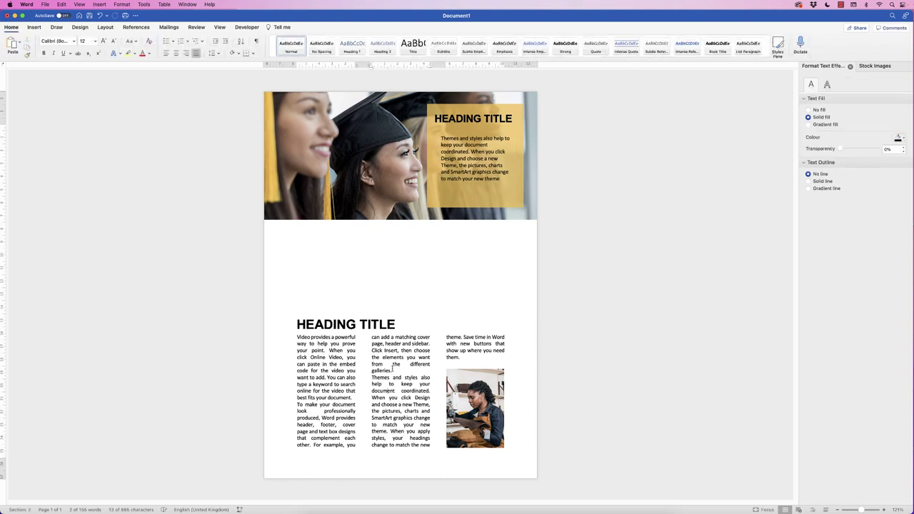
drag(393, 371, 372, 352)
key(super+c)
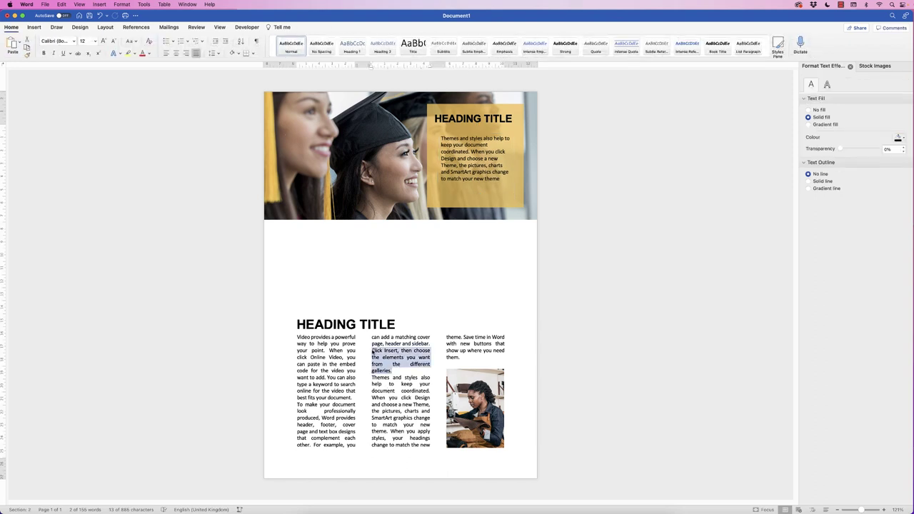
click(503, 180)
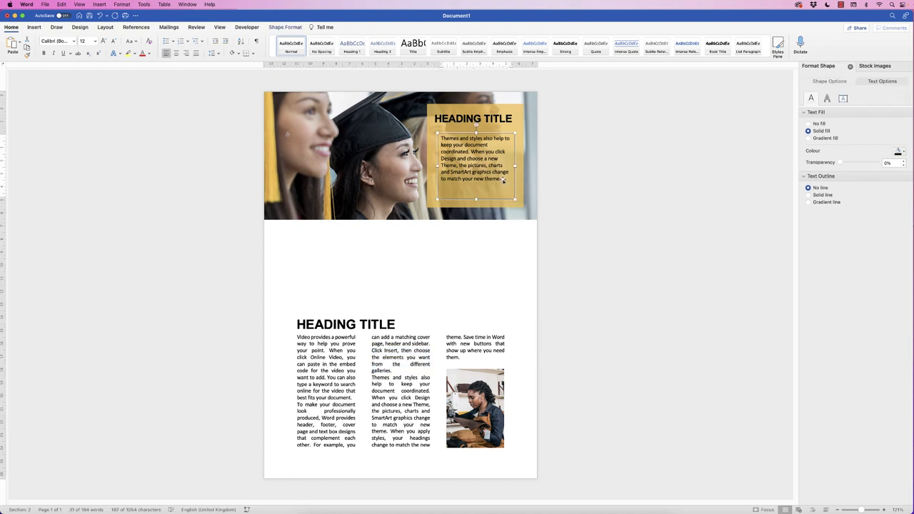
click(502, 181)
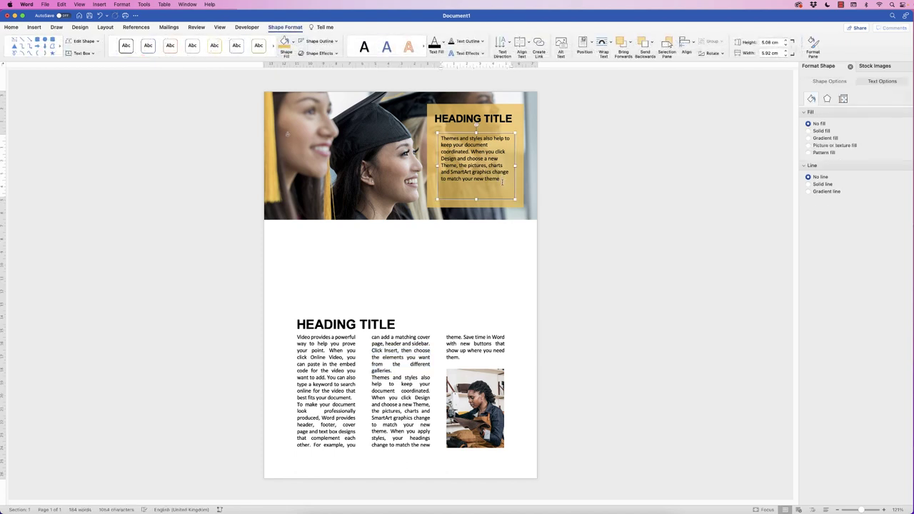
key(super+v)
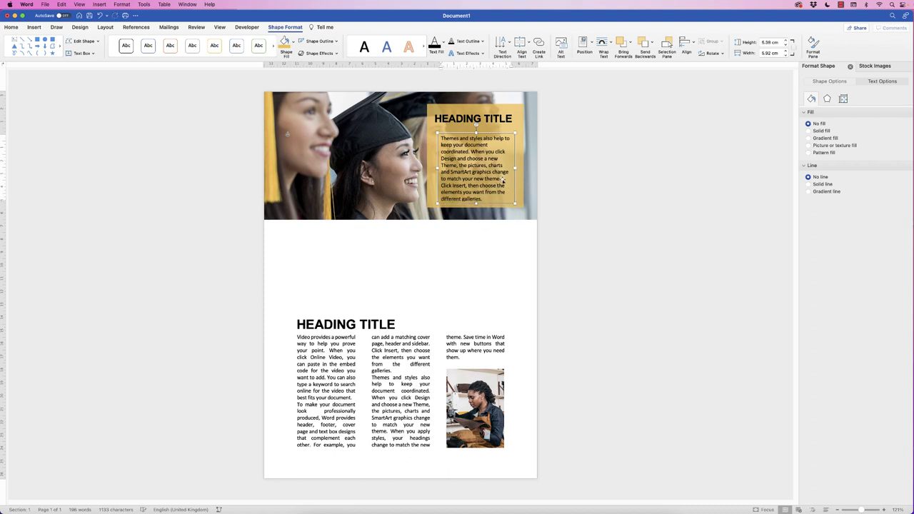
Widen the overlay's body text box to about 6.3 cm and align it to the centre of the yellow rectangle
drag(515, 168, 519, 167)
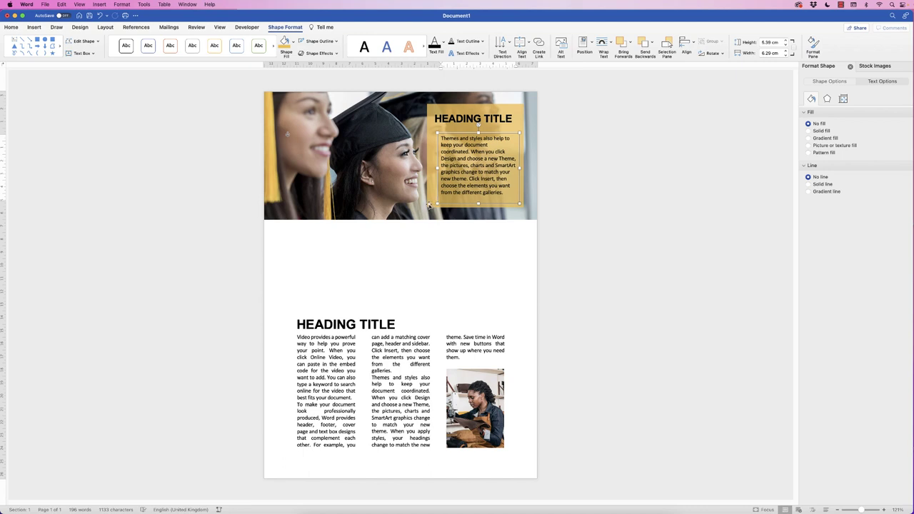
shift+click(431, 203)
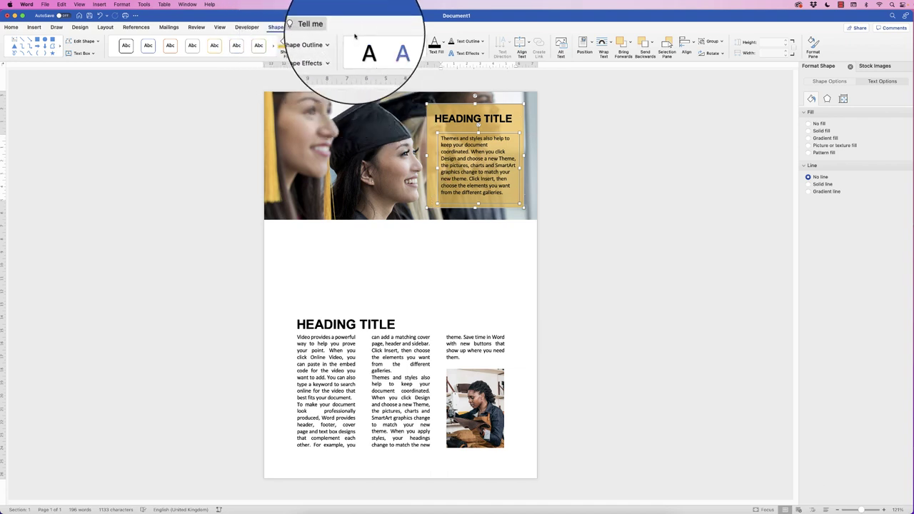
click(694, 54)
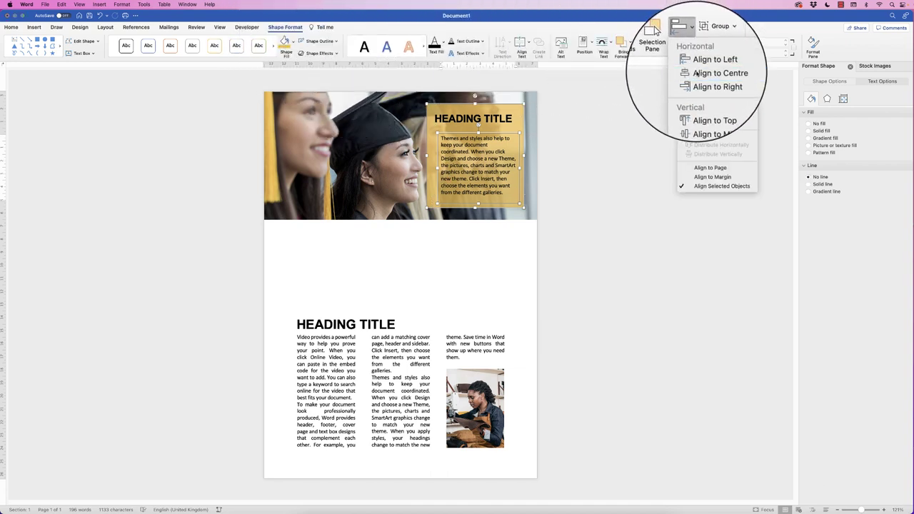
click(692, 74)
click(297, 147)
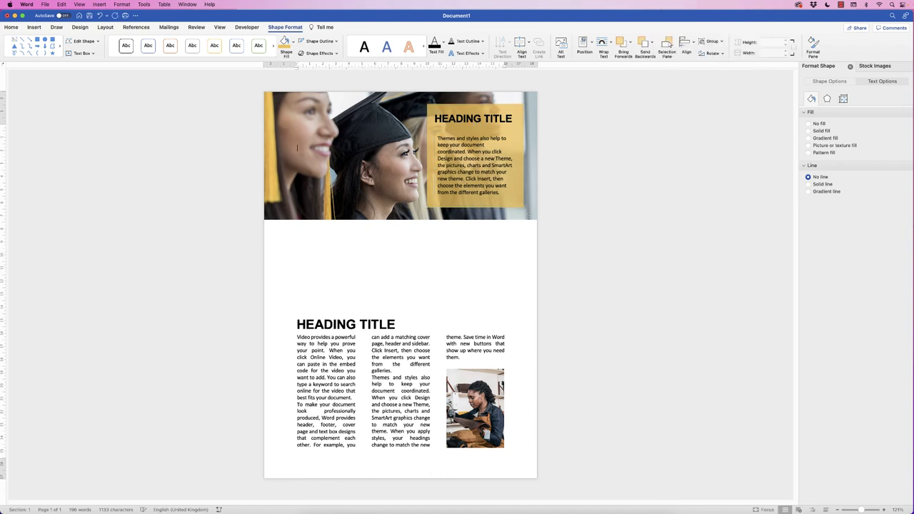
Move the overlay's heading slightly down and its body text slightly up within the yellow rectangle
click(509, 124)
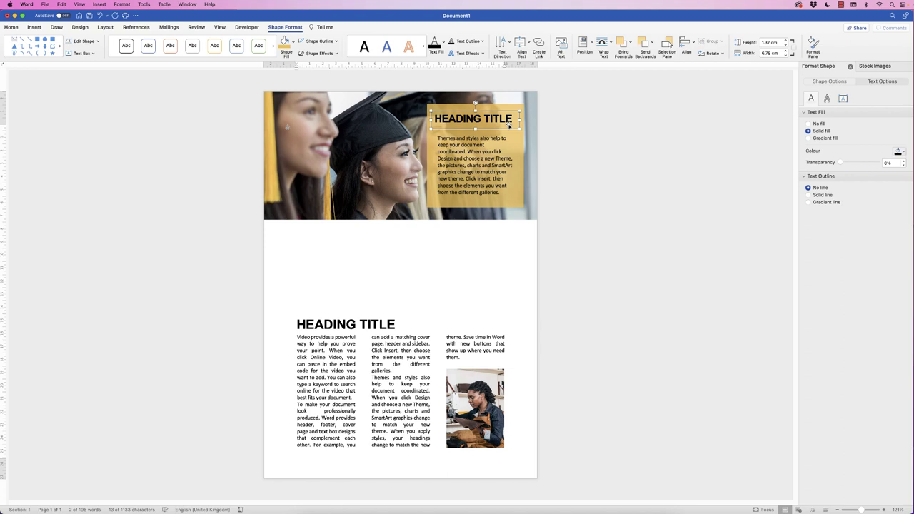
drag(510, 124, 509, 126)
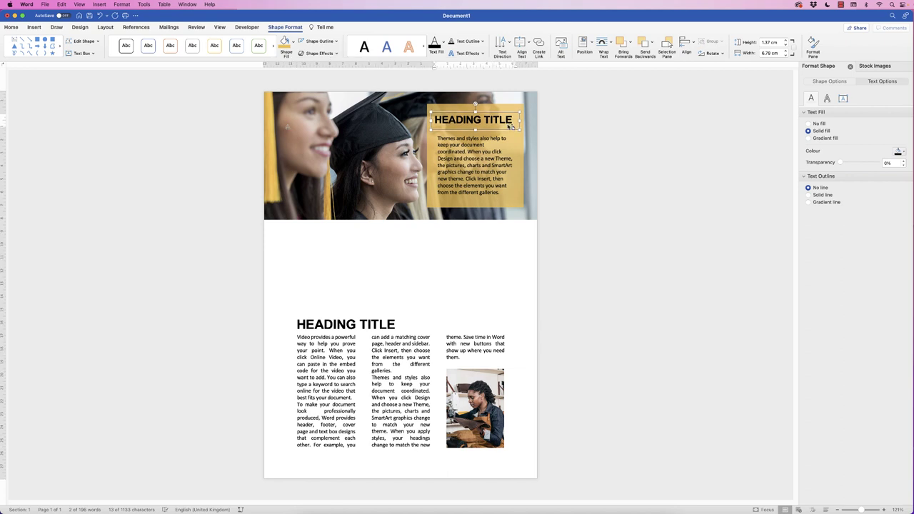
click(450, 173)
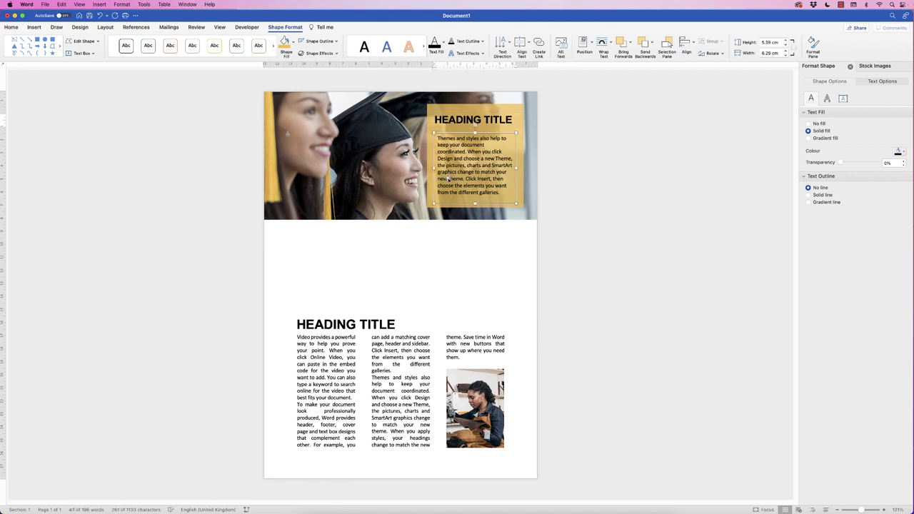
drag(449, 179, 448, 178)
click(317, 216)
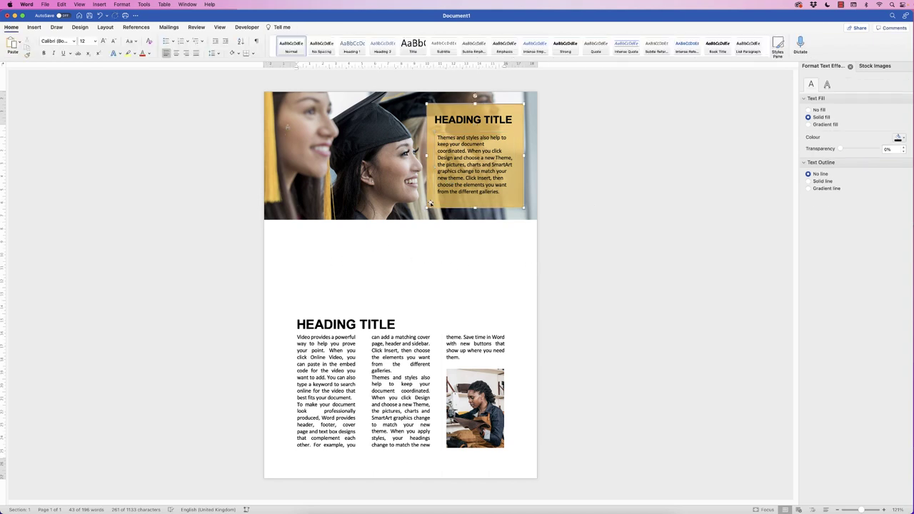
click(428, 206)
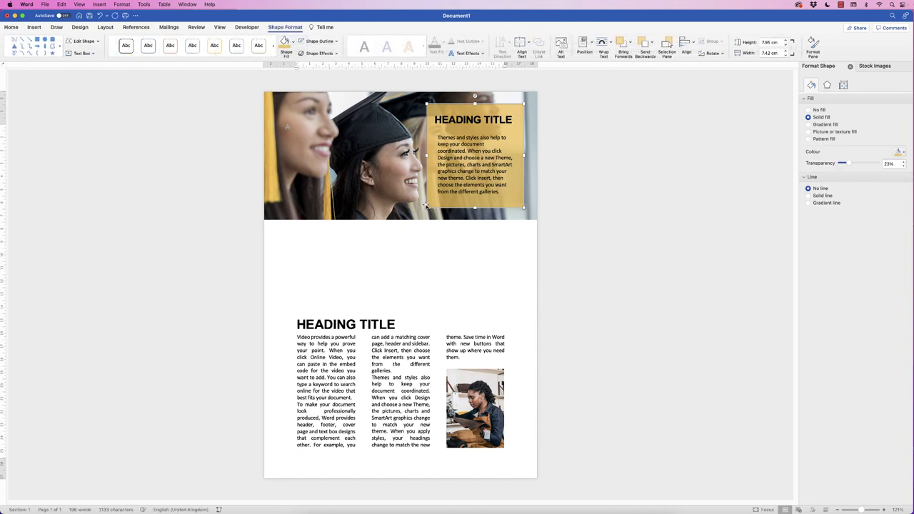
drag(438, 201, 400, 264)
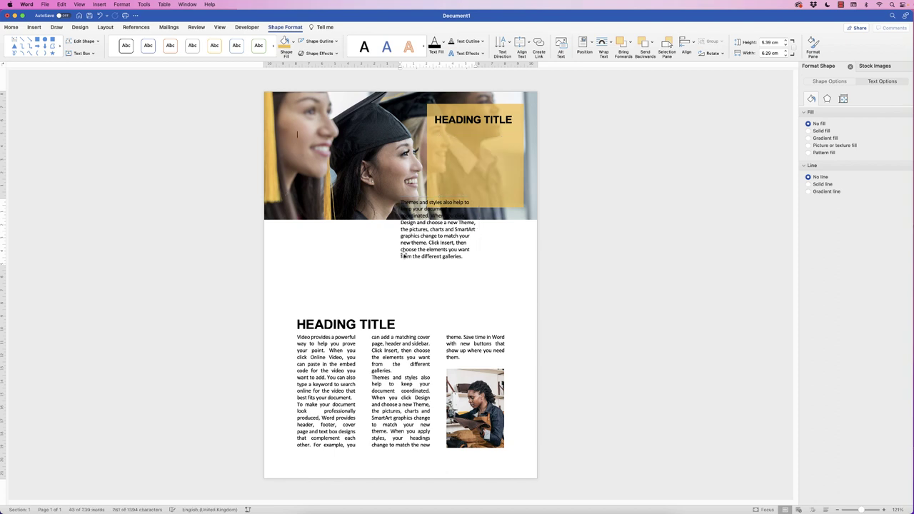
key(super+z)
Duplicate the overlay's yellow rectangle directly below the photo and set the copy's transparency to 0%
click(518, 108)
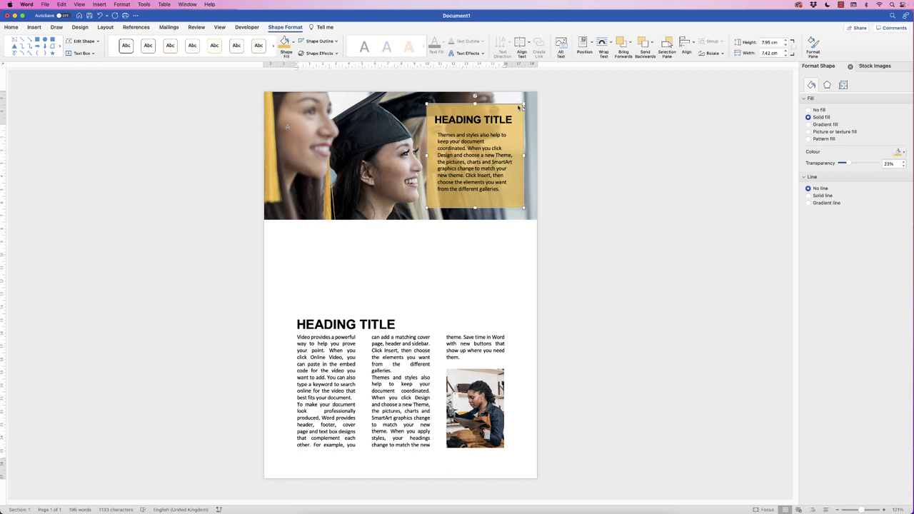
drag(519, 107, 425, 226)
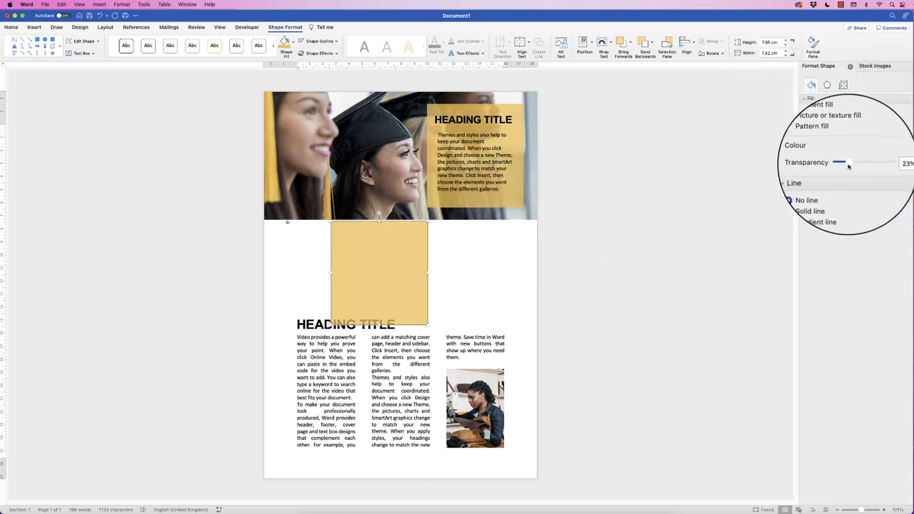
drag(849, 166, 840, 164)
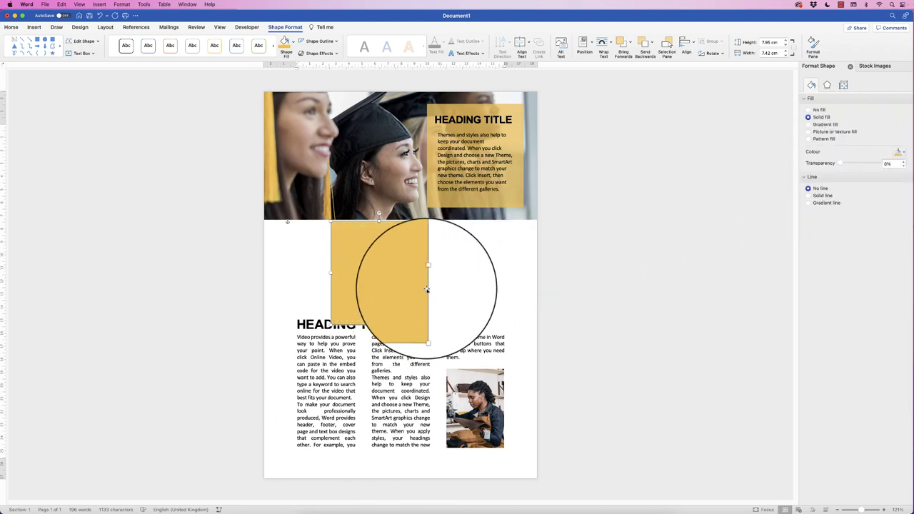
Resize the opaque yellow copy into a band about 16 cm wide and 5.1 cm high, flush with the photo and right page edge
drag(428, 343, 539, 236)
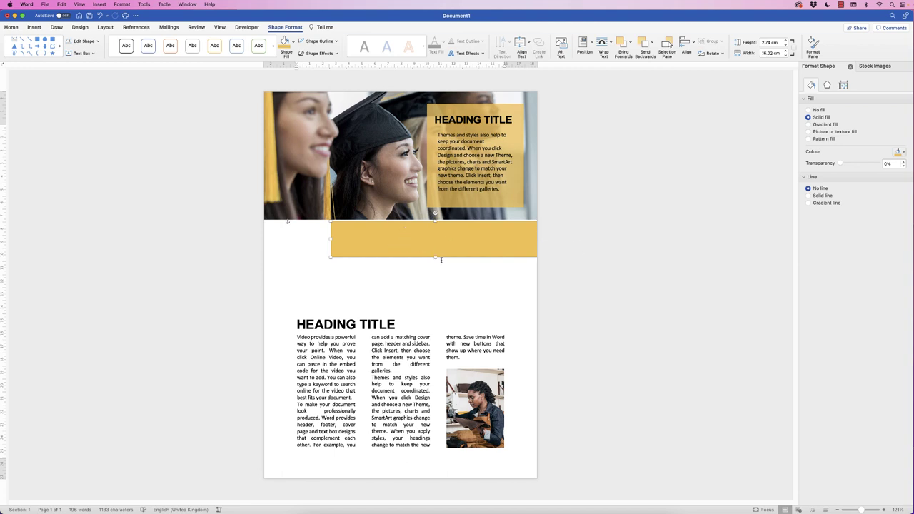
mouse_move(435, 258)
mouse_down()
mouse_move(438, 267)
mouse_move(439, 249)
mouse_move(436, 267)
mouse_up()
key(super+grave)
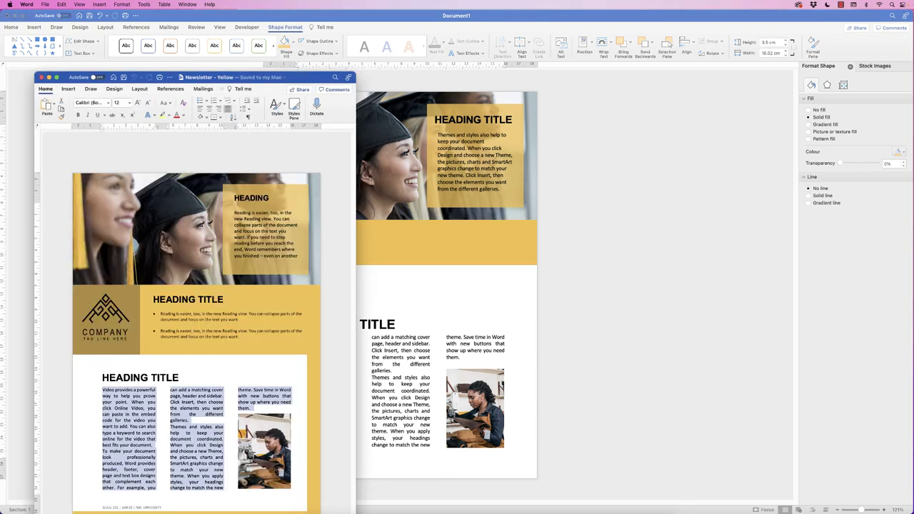
click(406, 286)
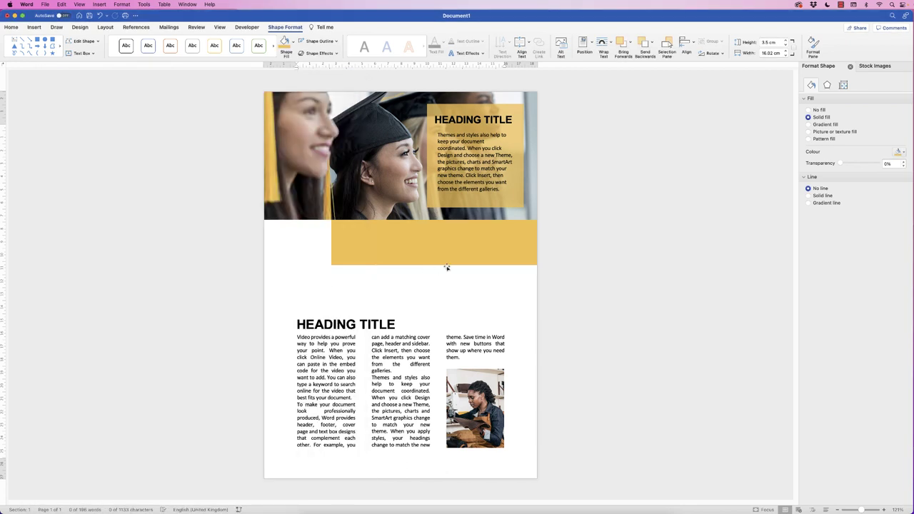
click(446, 251)
drag(436, 265, 437, 285)
key(super+grave)
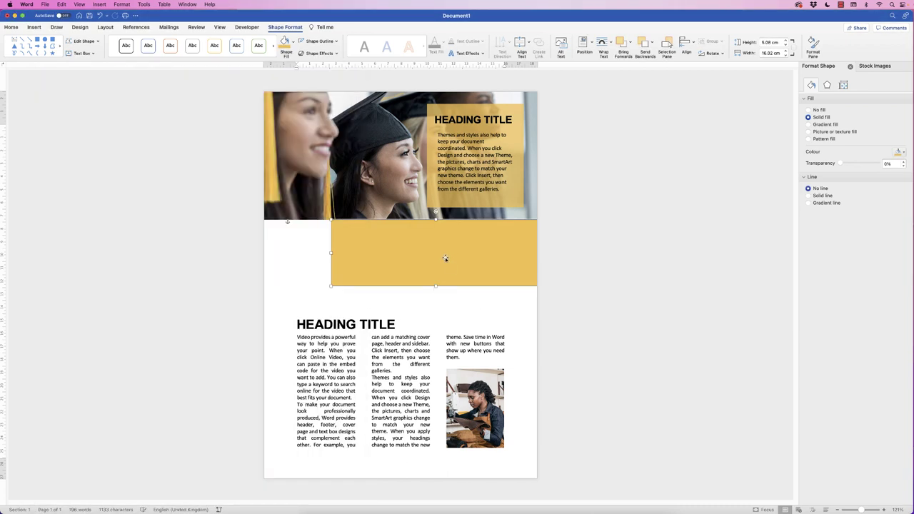
Make three copies of the yellow band and narrow one to about 4.5 cm wide at the page's left edge
drag(449, 257, 358, 262)
drag(473, 266, 323, 268)
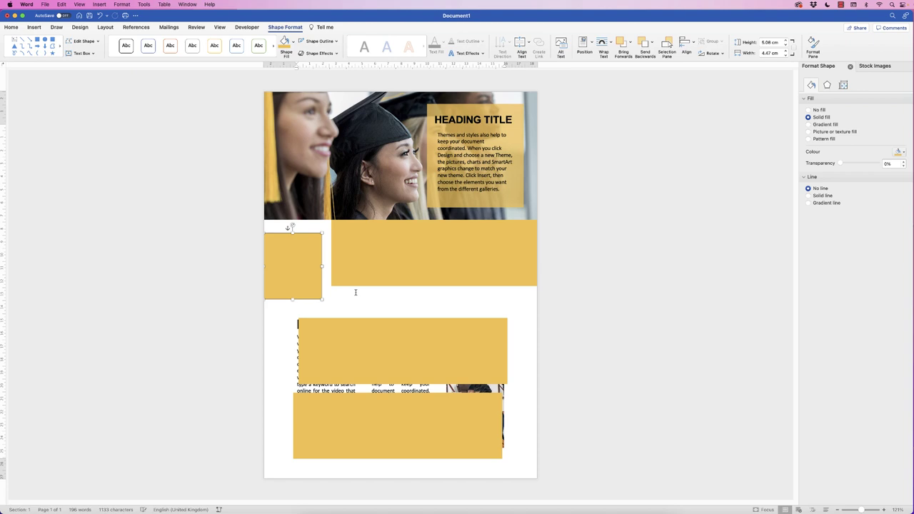
Reshape the lower copy of the band into a full-width strip about 1.6 cm high along the page's bottom edge
click(388, 416)
drag(385, 429, 375, 468)
drag(471, 471, 538, 472)
Reshape the remaining yellow copy into a vertical strip about 2.6 cm wide and 14 cm high along the page's right edge
click(393, 336)
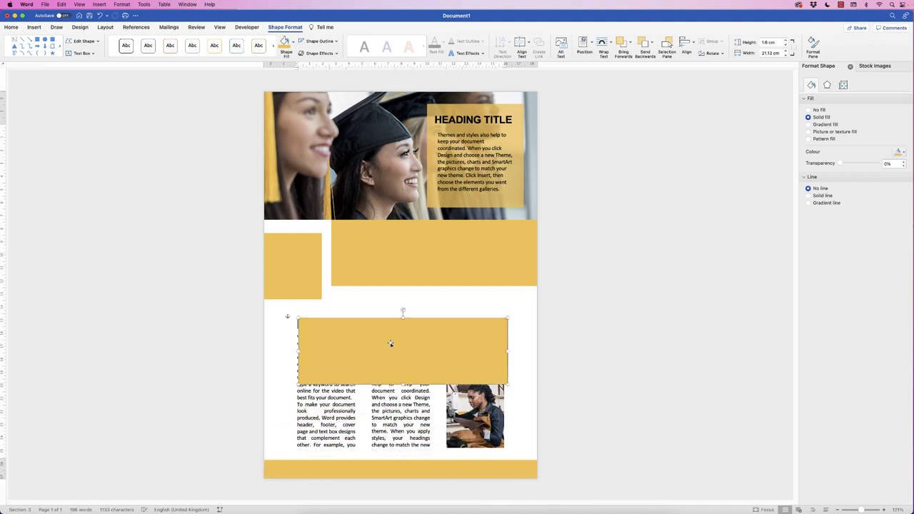
drag(298, 351, 473, 353)
drag(491, 318, 490, 280)
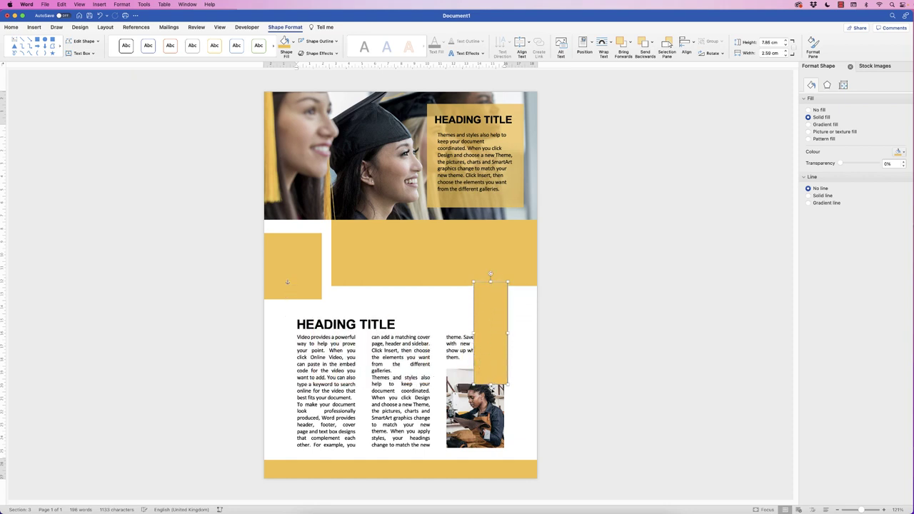
drag(490, 385, 490, 461)
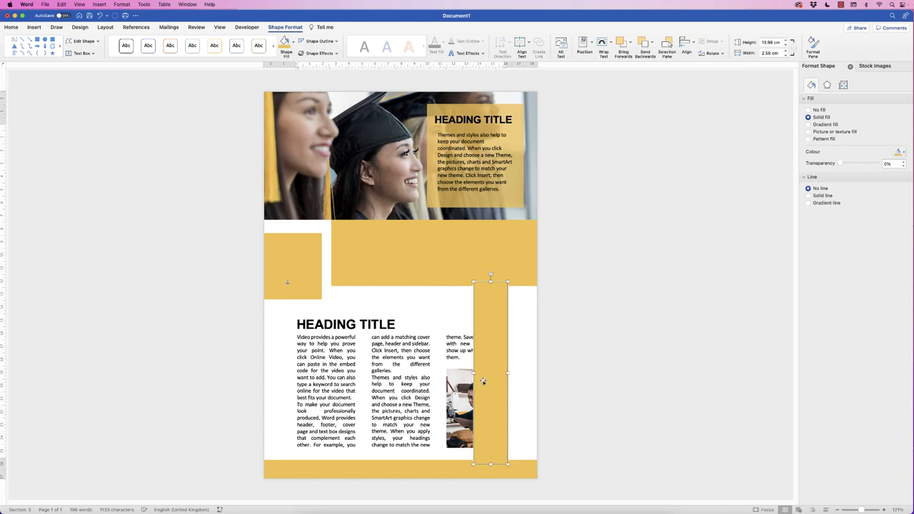
drag(484, 382, 529, 366)
click(528, 429)
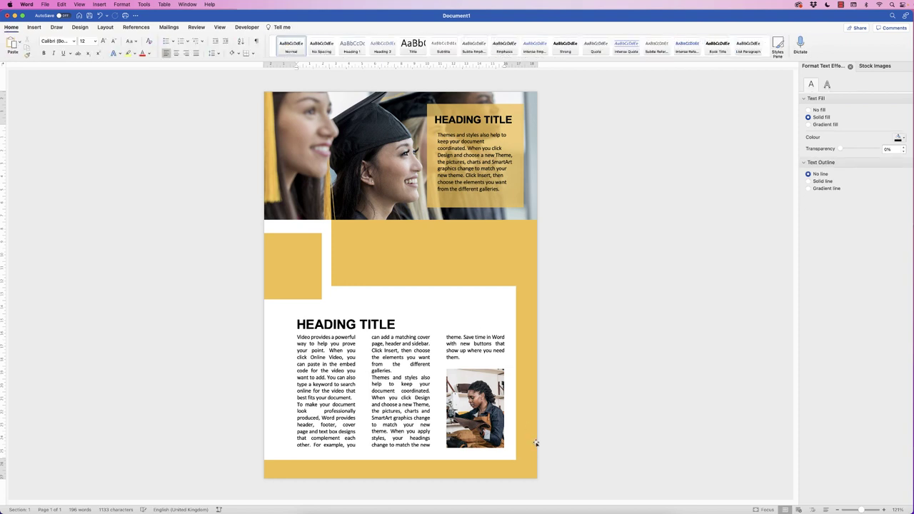
click(526, 403)
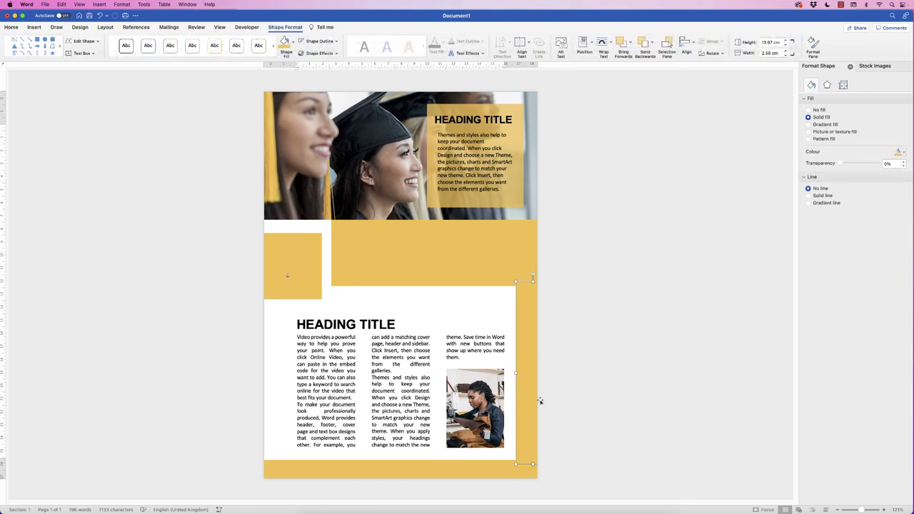
click(474, 298)
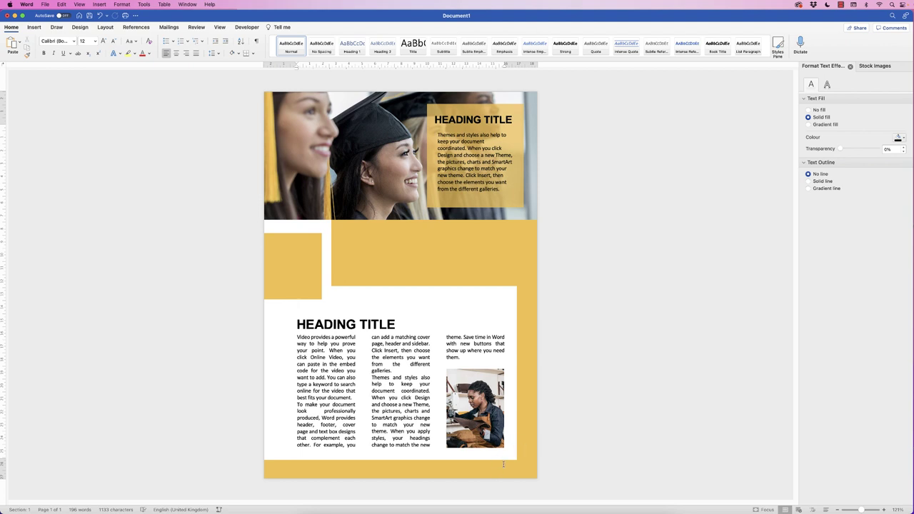
Fill the small block at the page's left edge with a darker custom shade of its yellow at 100% opacity
click(290, 252)
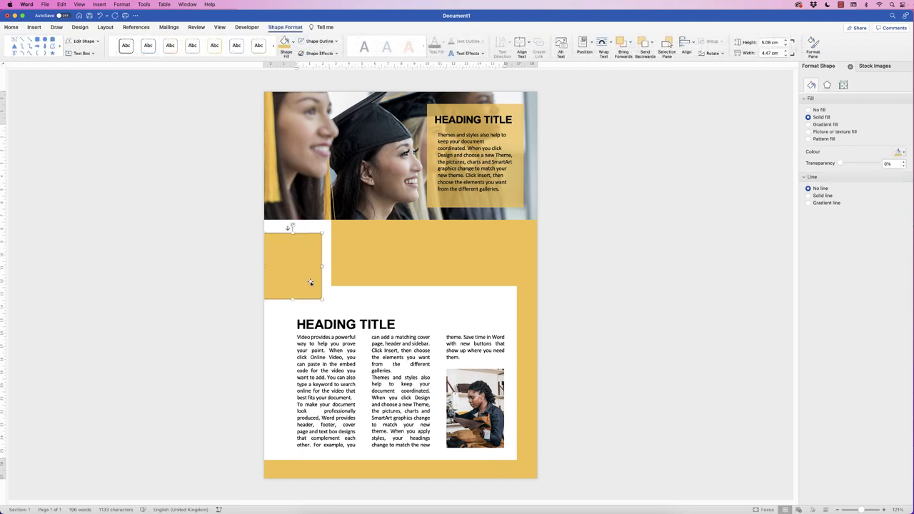
click(293, 43)
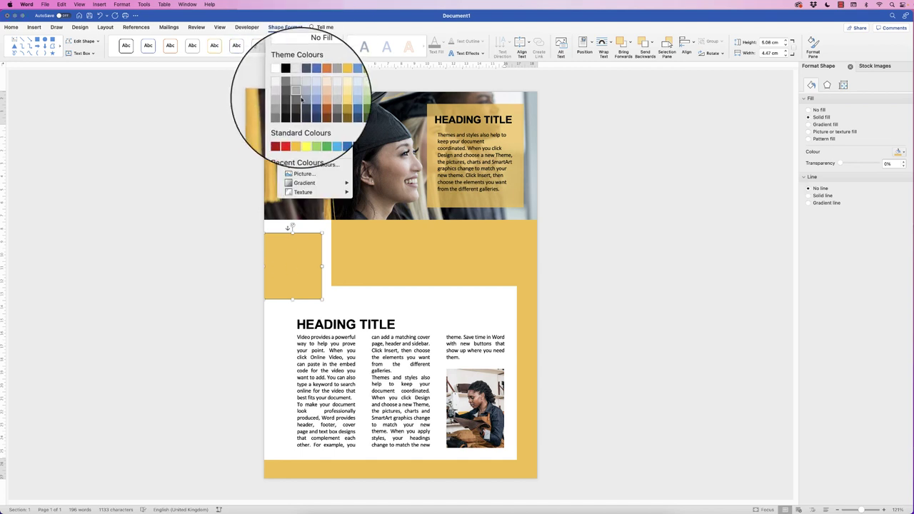
click(315, 165)
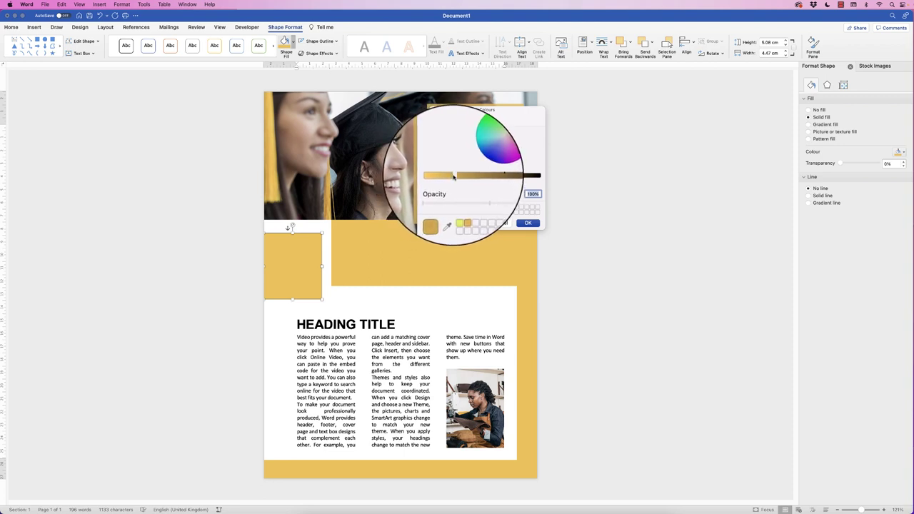
drag(448, 176, 461, 177)
click(528, 223)
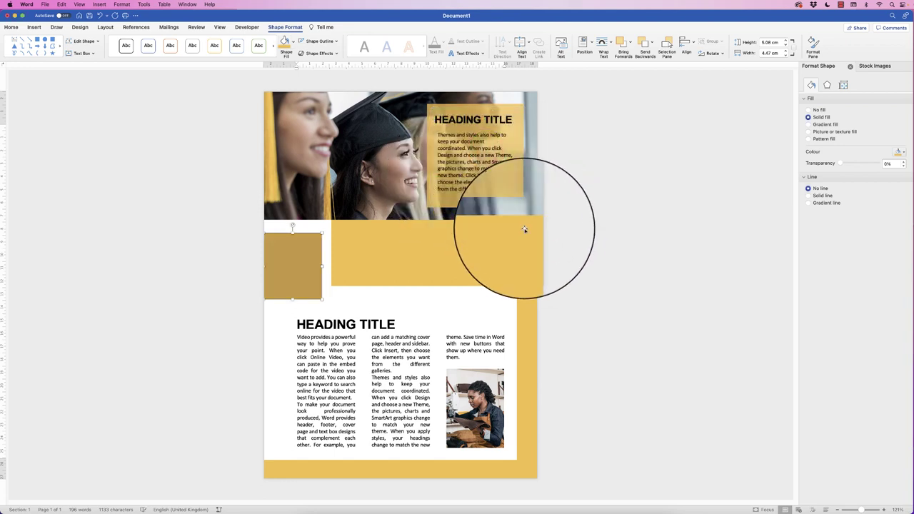
Move the dark yellow block under the photo and widen it to about 5.2 cm to meet the yellow band
drag(284, 266, 264, 261)
click(371, 303)
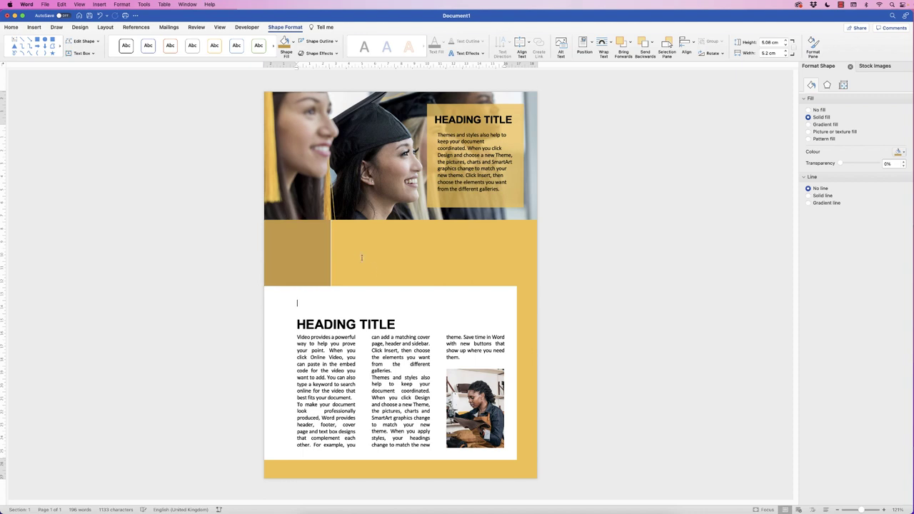
click(319, 249)
click(340, 270)
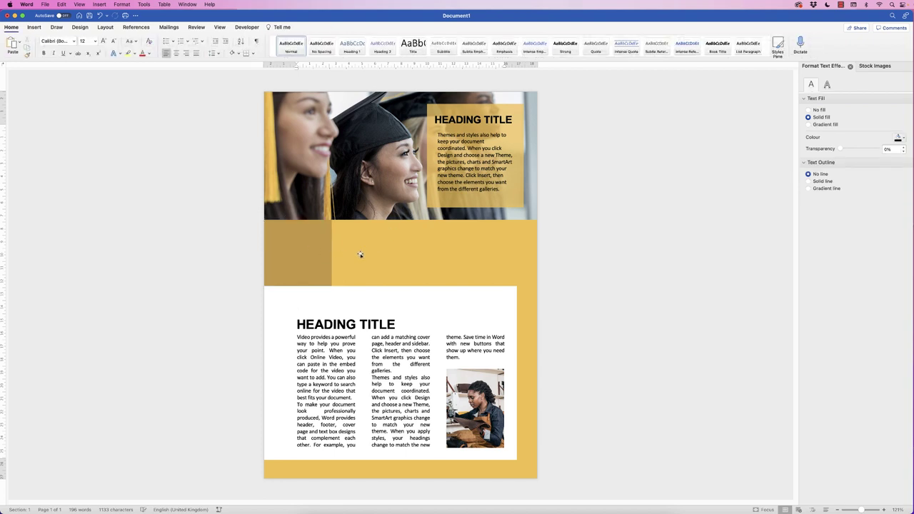
Select the dark yellow block together with the yellow band and align both to the top
click(311, 247)
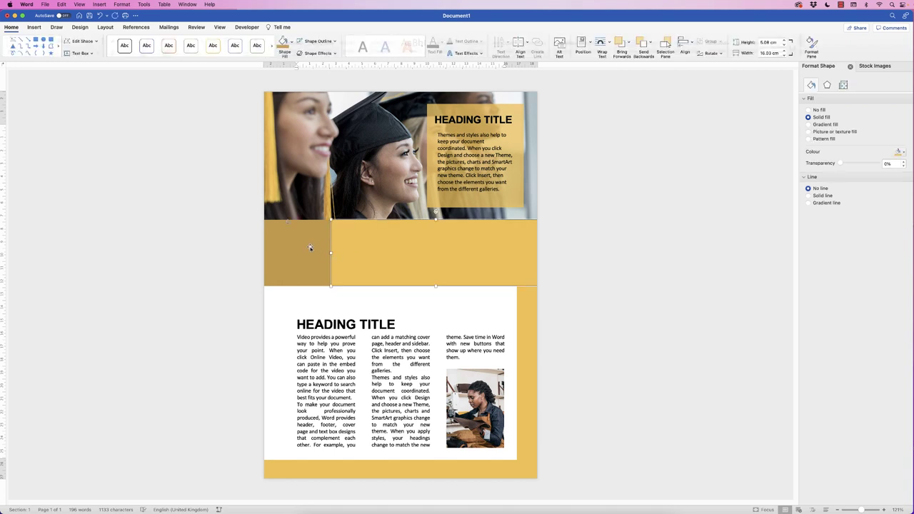
click(309, 245)
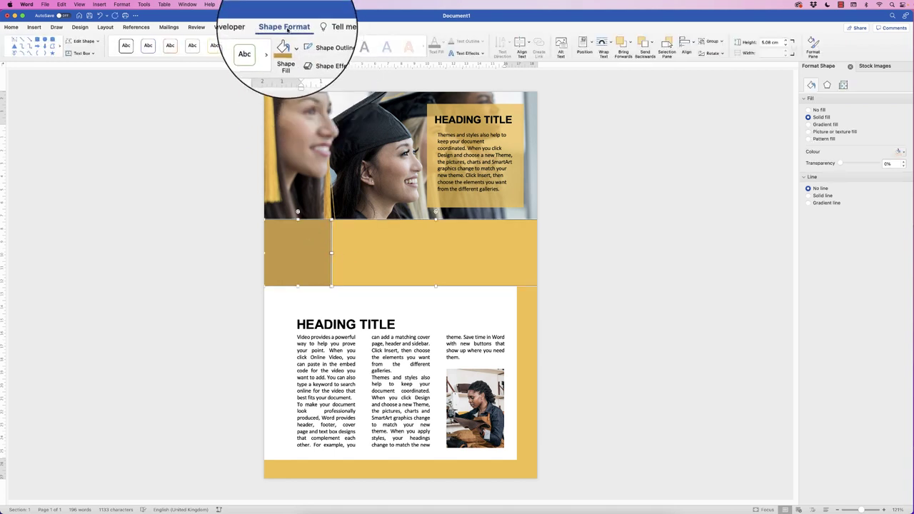
click(687, 46)
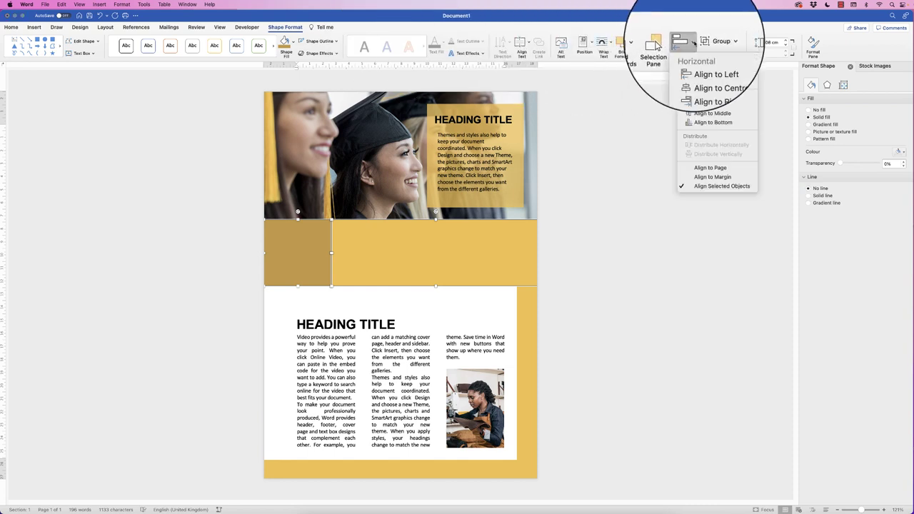
click(688, 104)
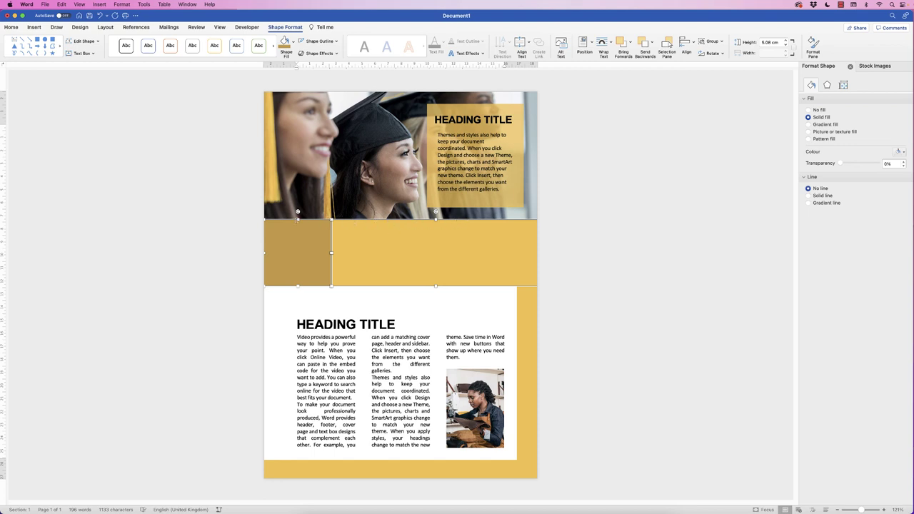
click(345, 300)
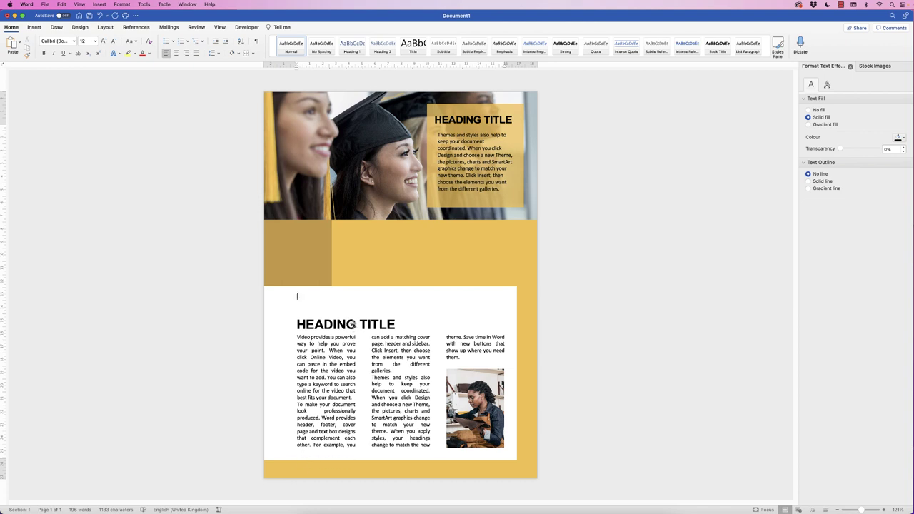
Move the lower heading up and shift one blank line from above the three-column text to below it
drag(353, 325, 352, 309)
click(344, 327)
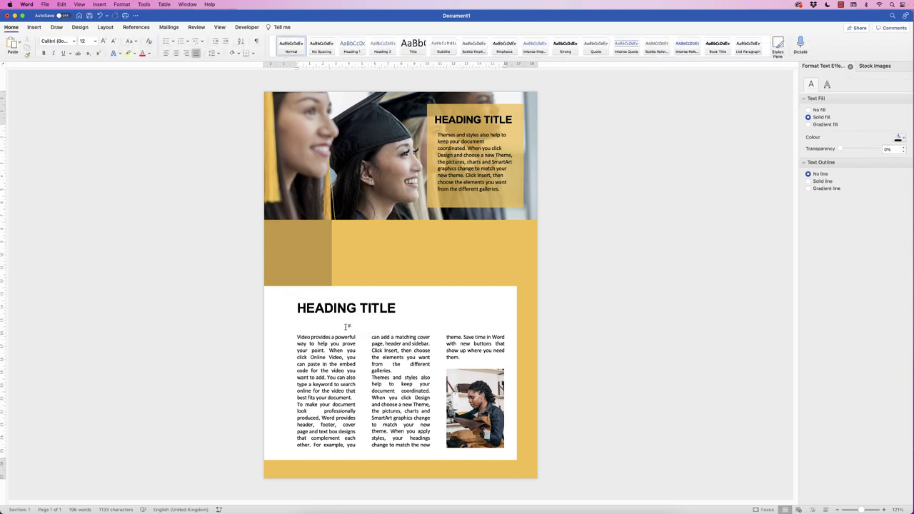
key(Delete)
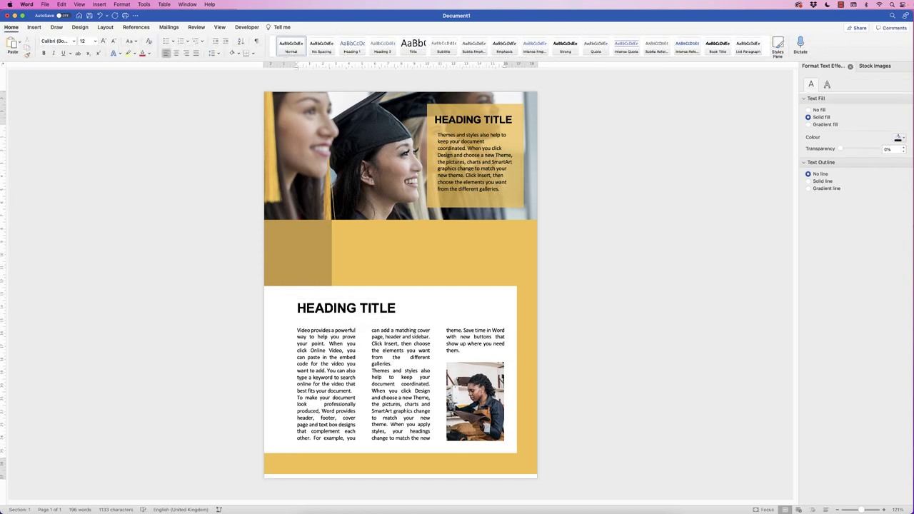
drag(402, 451, 402, 456)
key(Escape)
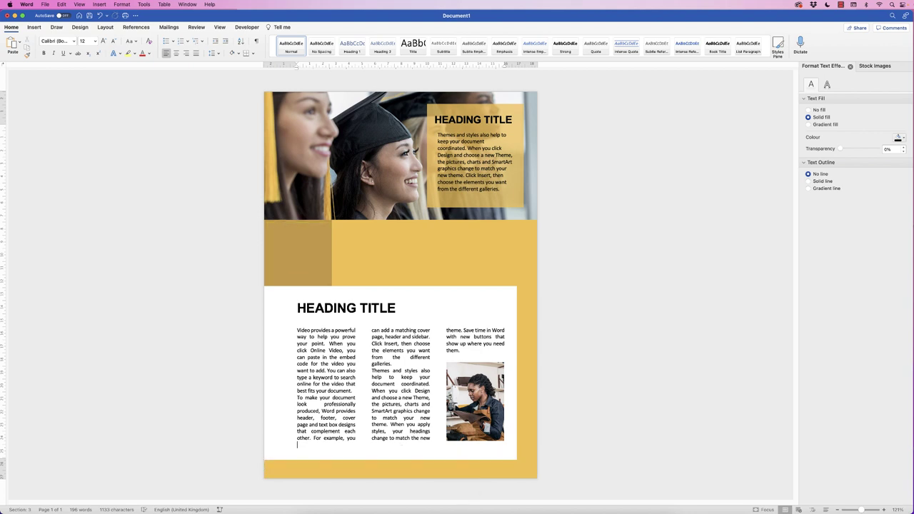
Insert the picture file Triangle.png from the Logos folder
click(34, 27)
click(91, 43)
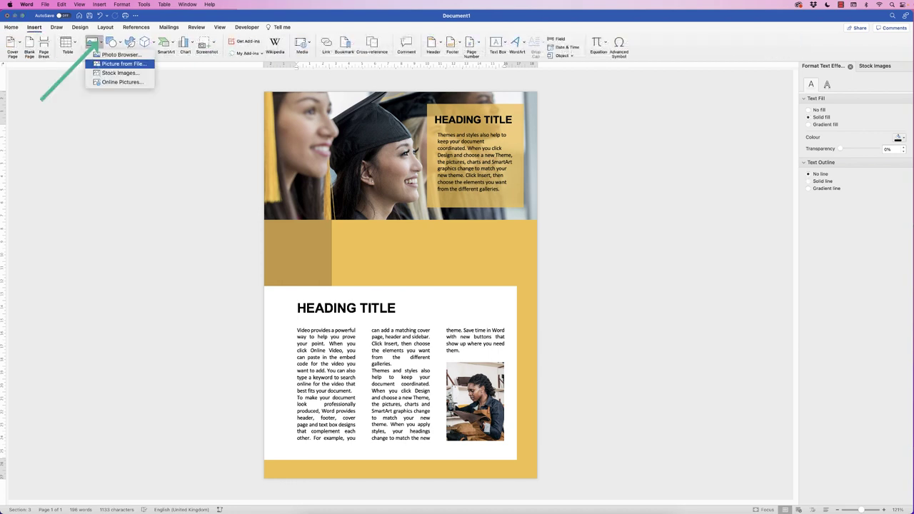
click(124, 64)
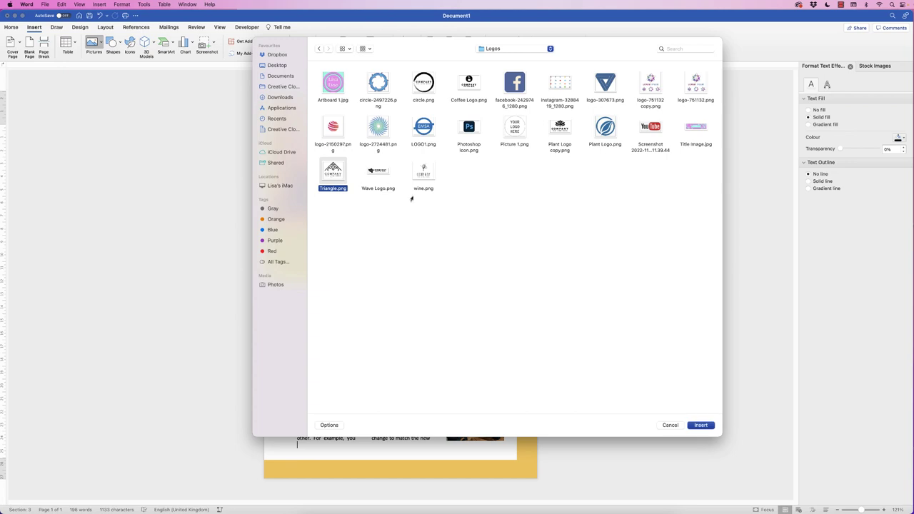
click(701, 425)
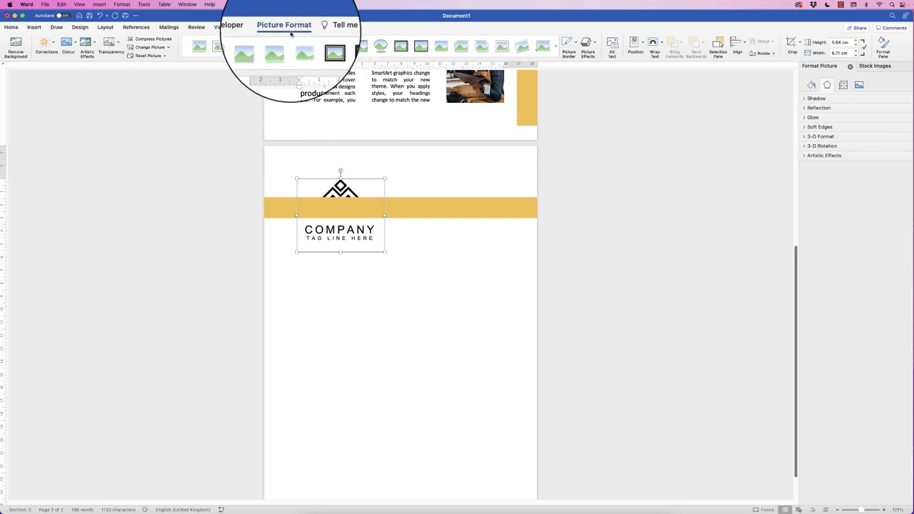
Set the logo to float in front of the text, move it onto the dark yellow block and shrink it to about 3.6 cm wide
click(654, 52)
click(668, 117)
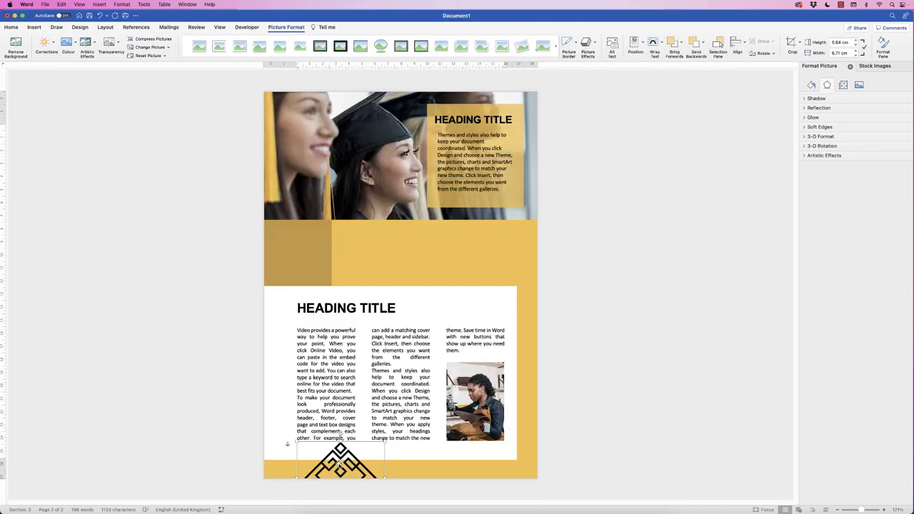
drag(341, 434, 296, 248)
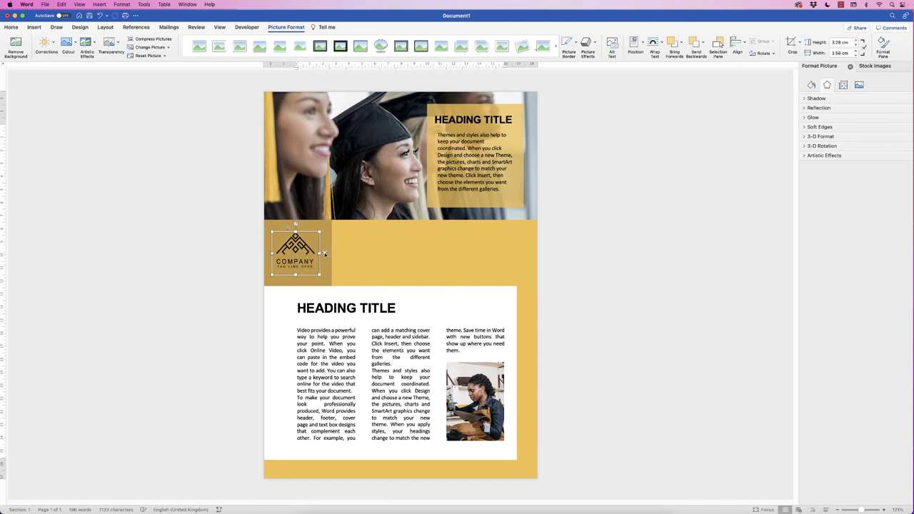
click(325, 253)
drag(332, 253, 407, 253)
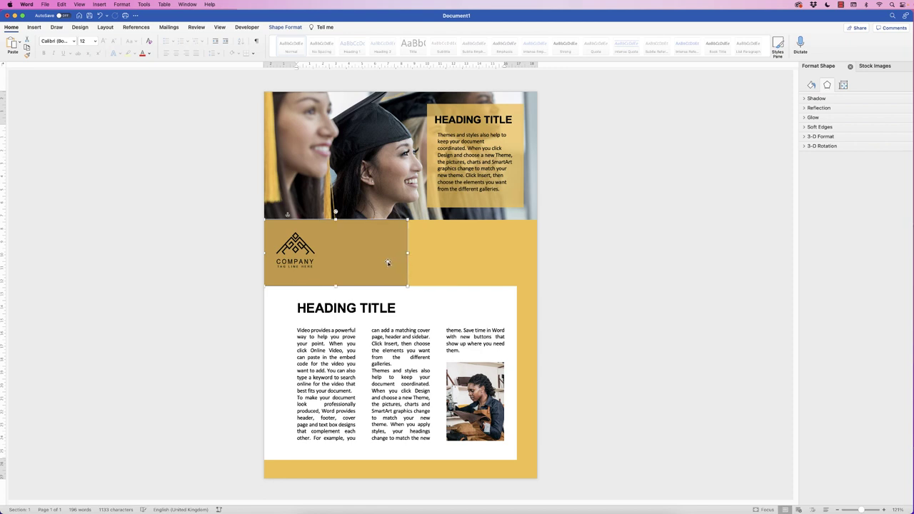
key(super+z)
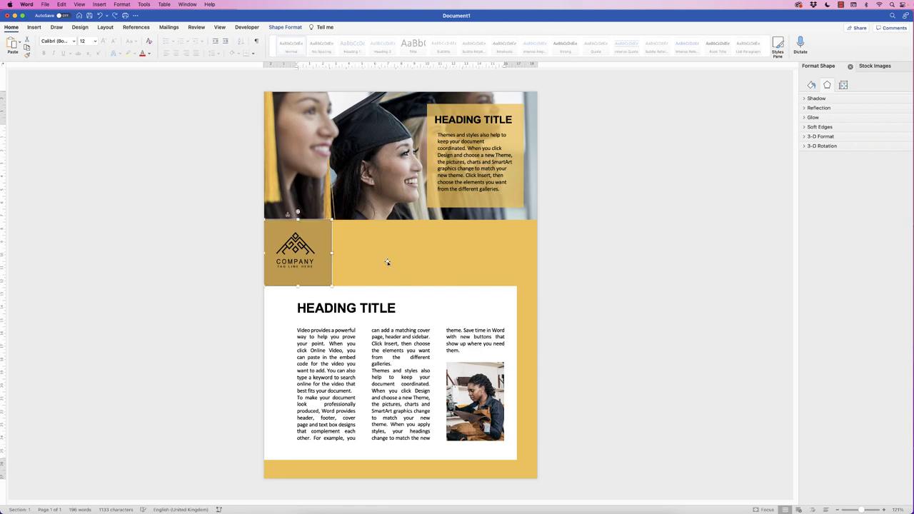
Enlarge the logo to about 4.3 cm wide and 3.9 cm high within the dark yellow block
click(296, 239)
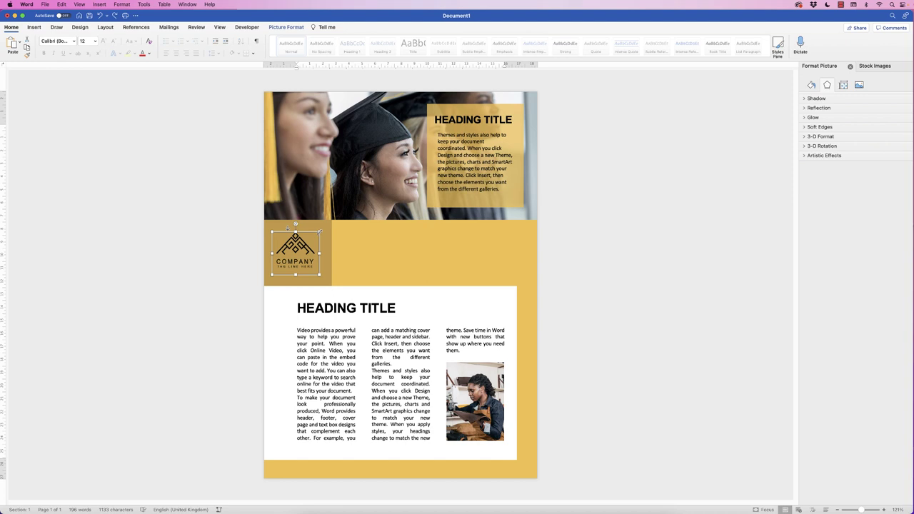
drag(319, 232, 325, 227)
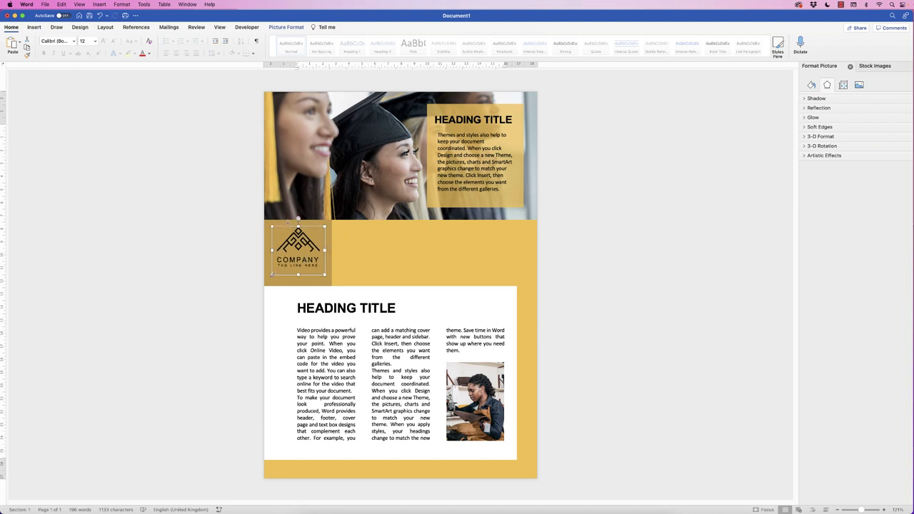
drag(272, 275, 304, 263)
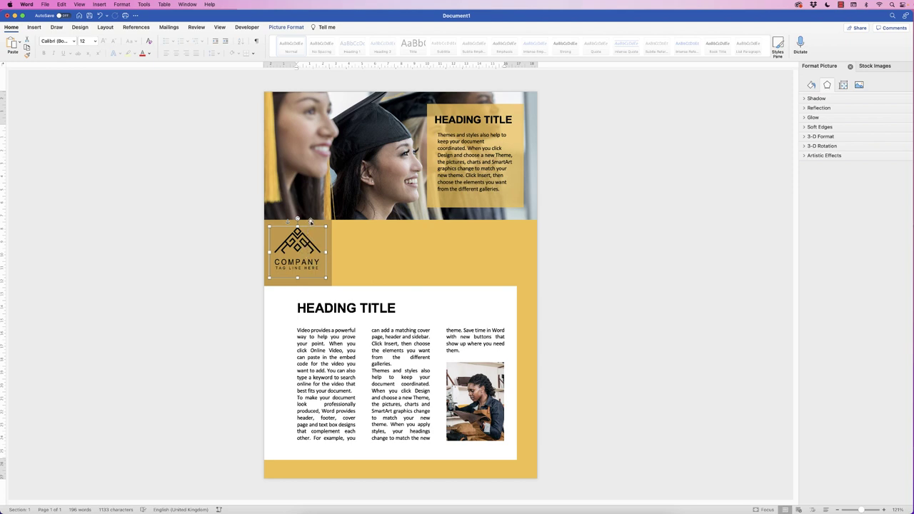
Select the logo together with the dark yellow block and align both to the middle vertically
shift+click(311, 223)
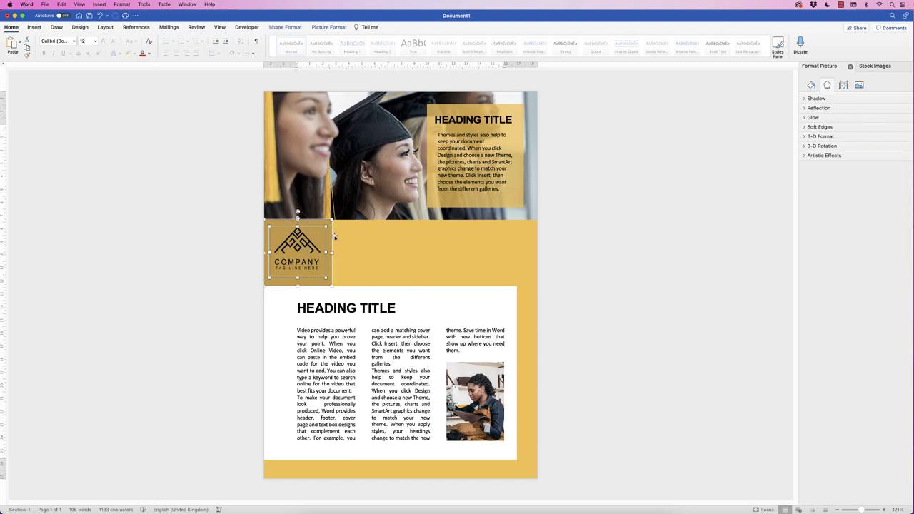
click(329, 27)
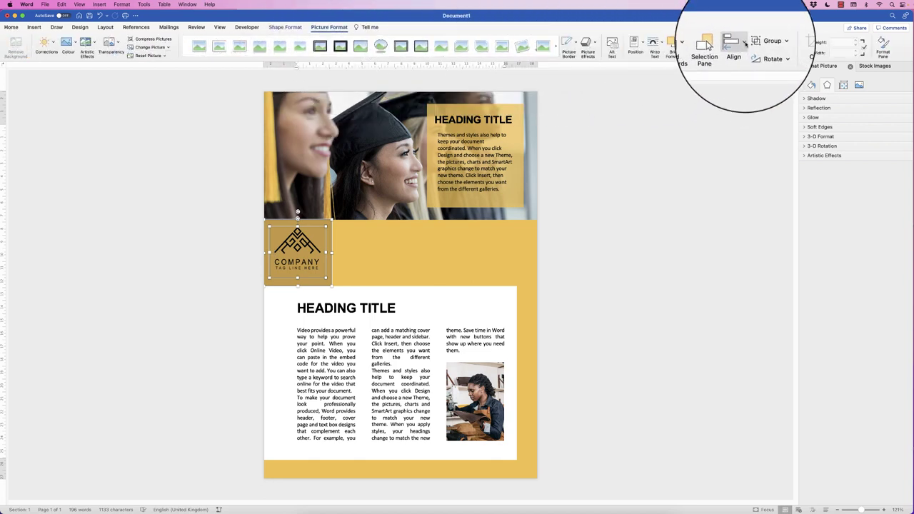
click(745, 44)
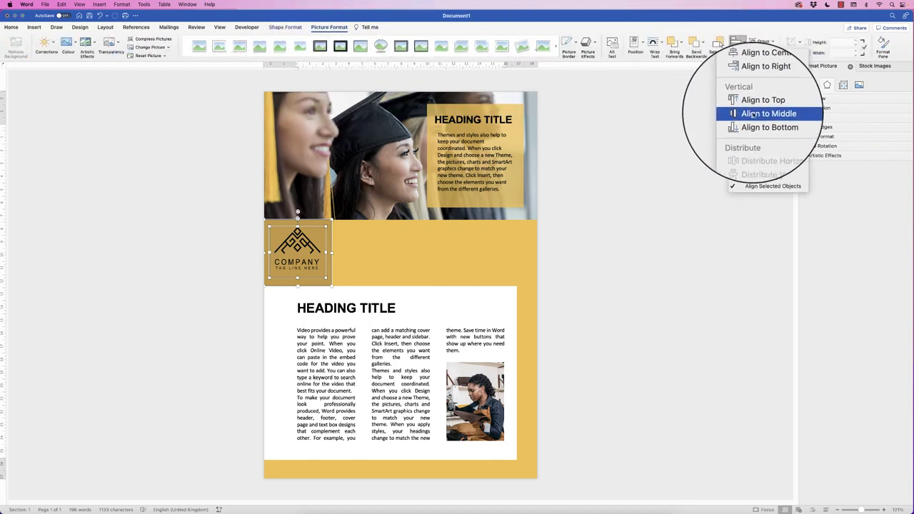
click(757, 114)
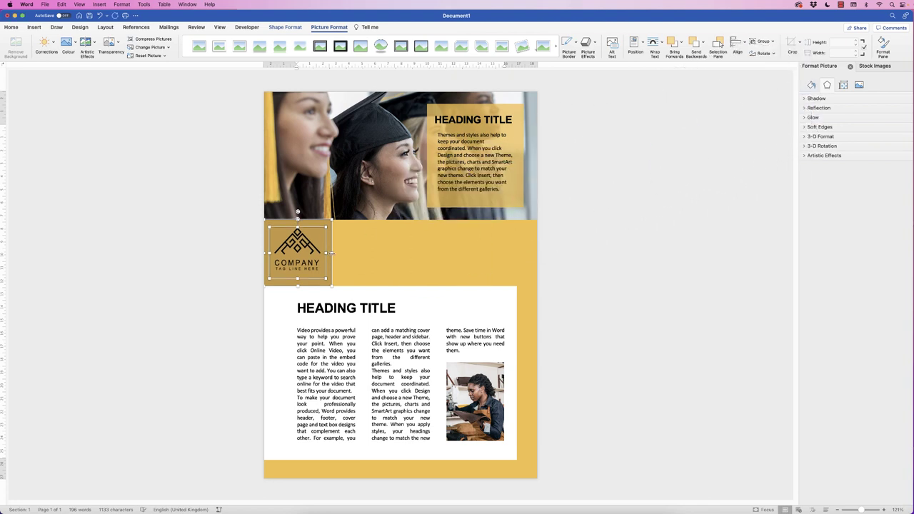
Shift the logo slightly down within the dark yellow block
click(298, 234)
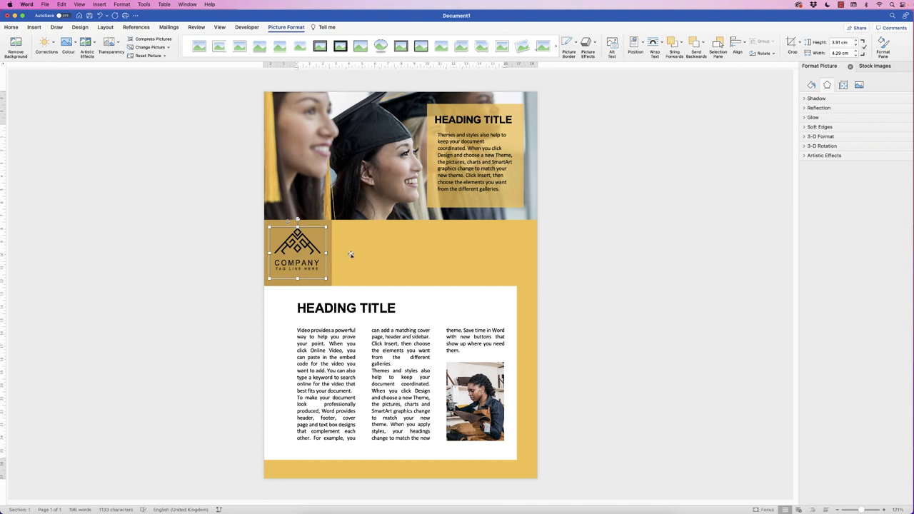
click(329, 293)
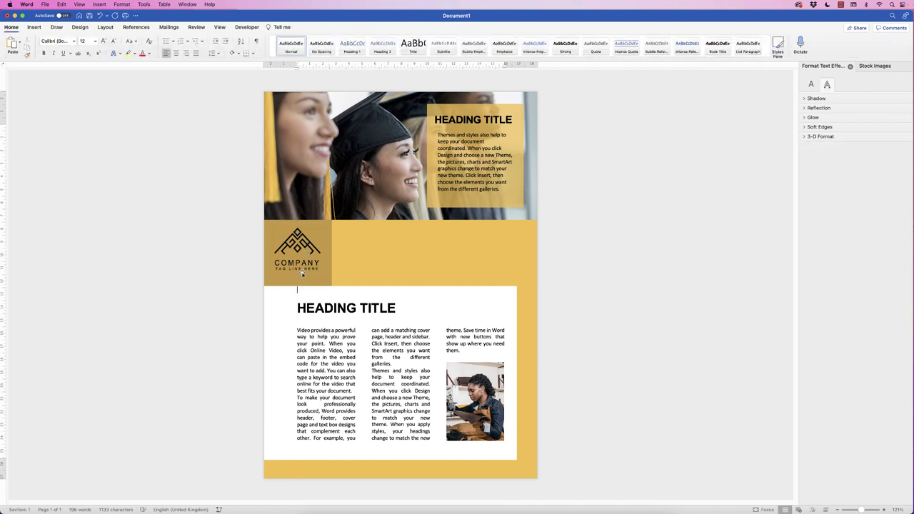
click(299, 246)
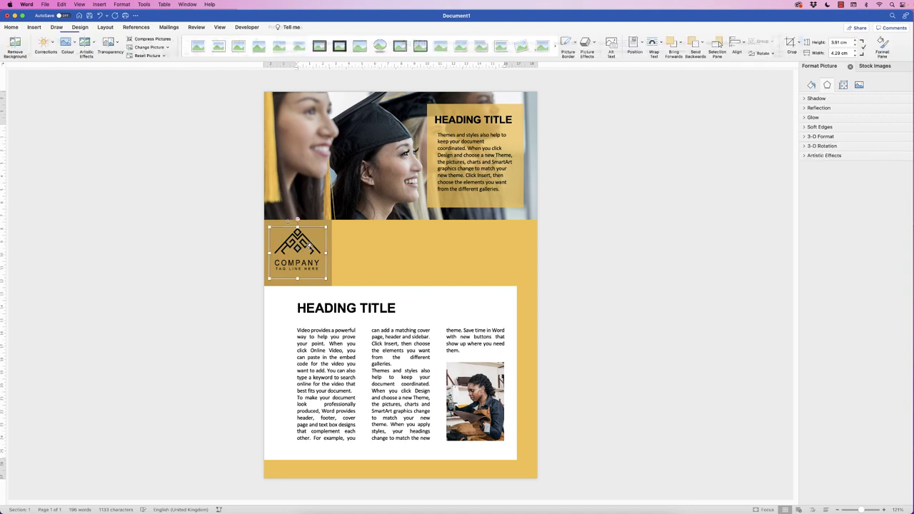
drag(311, 247, 311, 250)
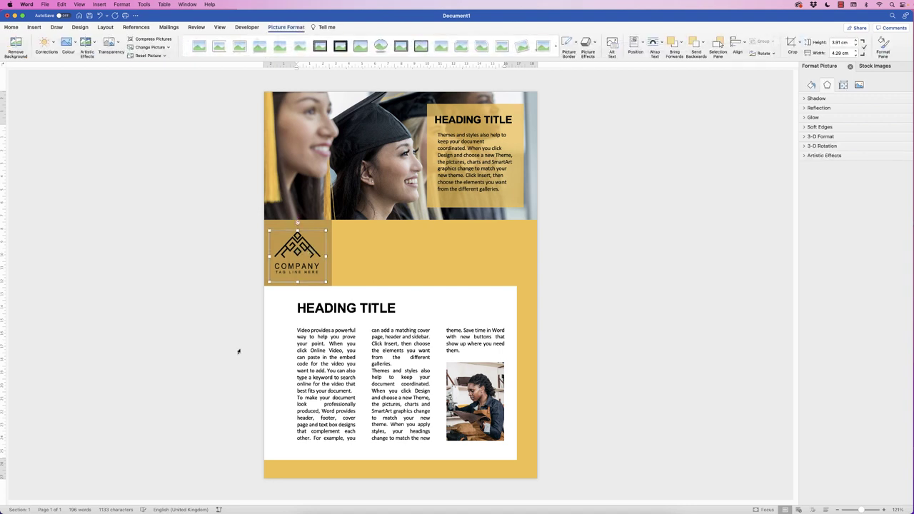
Duplicate the photo overlay's HEADING TITLE box and place the copy in the yellow band beside the logo
click(380, 265)
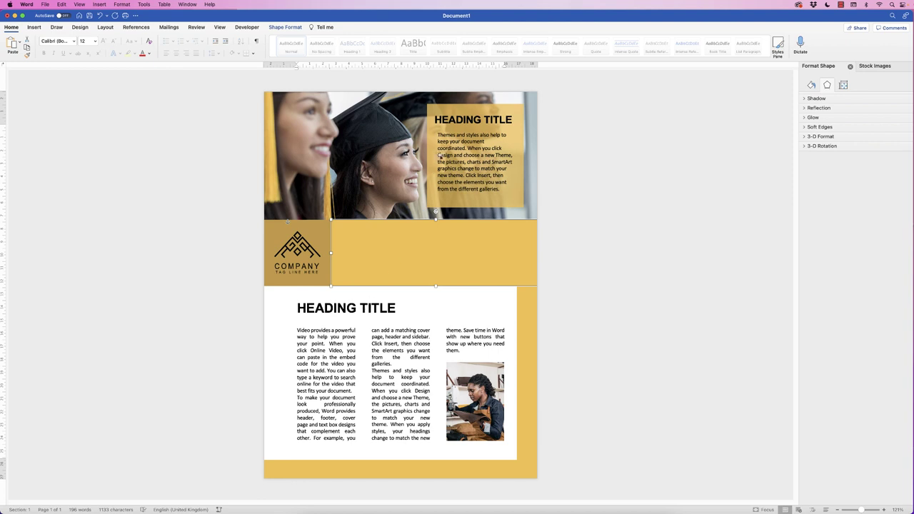
click(459, 120)
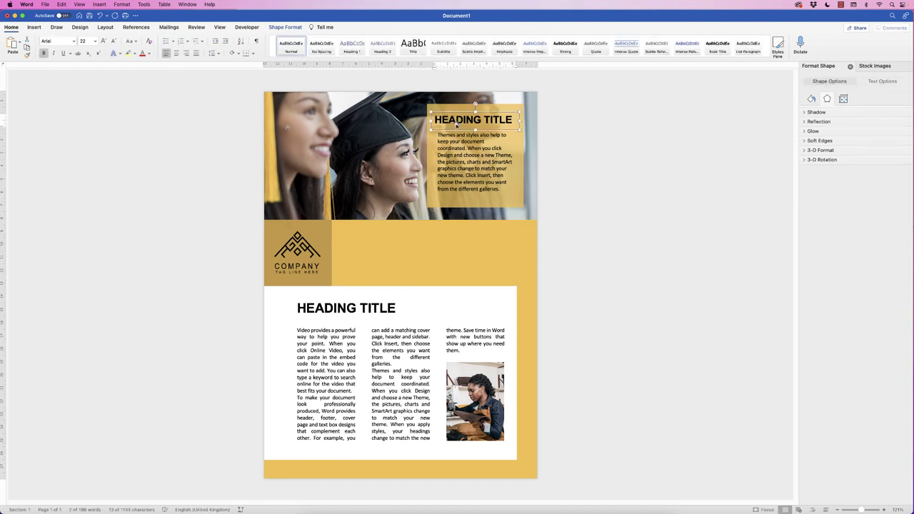
drag(458, 120, 375, 233)
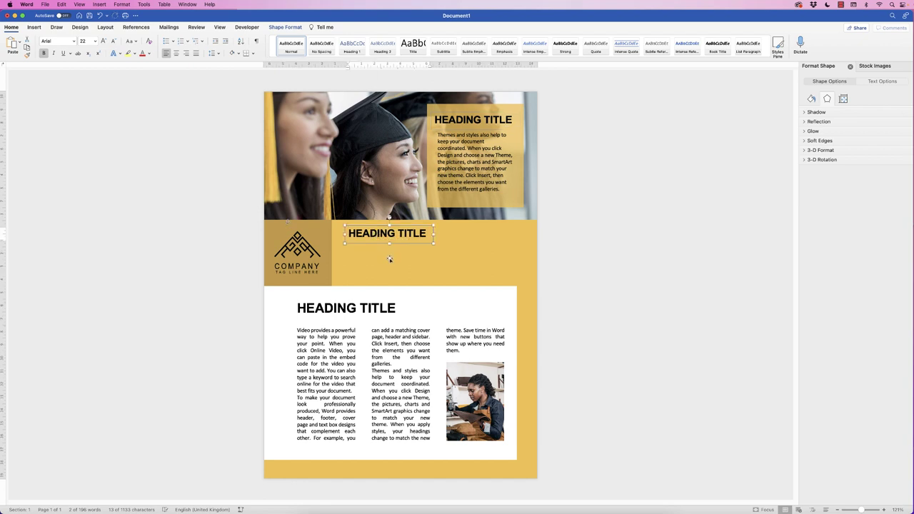
Switch to the Newsletter - Yellow document and copy its first bullet paragraph, "Reading is easier, too, in the new Reading view..."
click(472, 164)
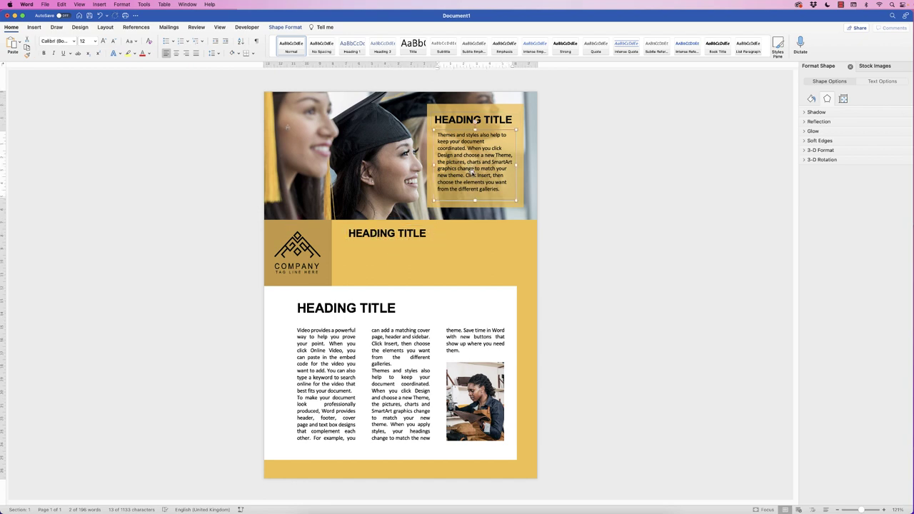
triple_click(472, 169)
key(super+grave)
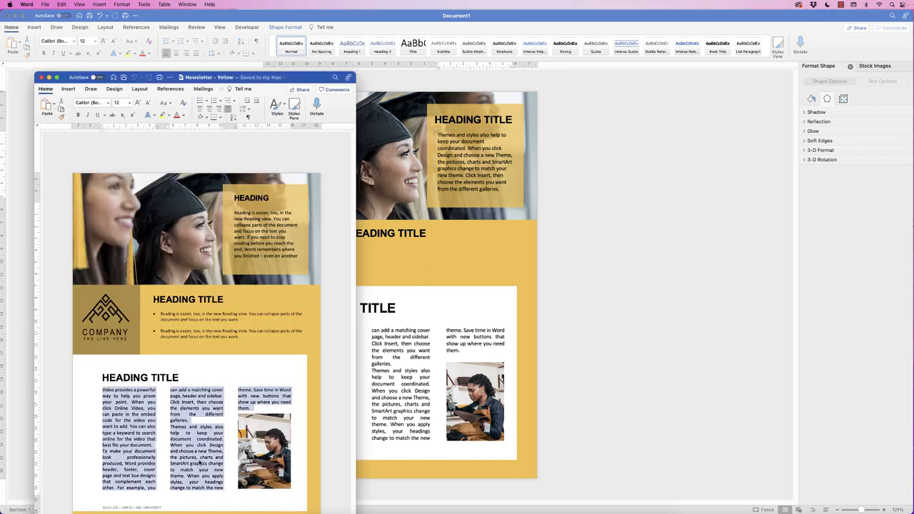
click(243, 320)
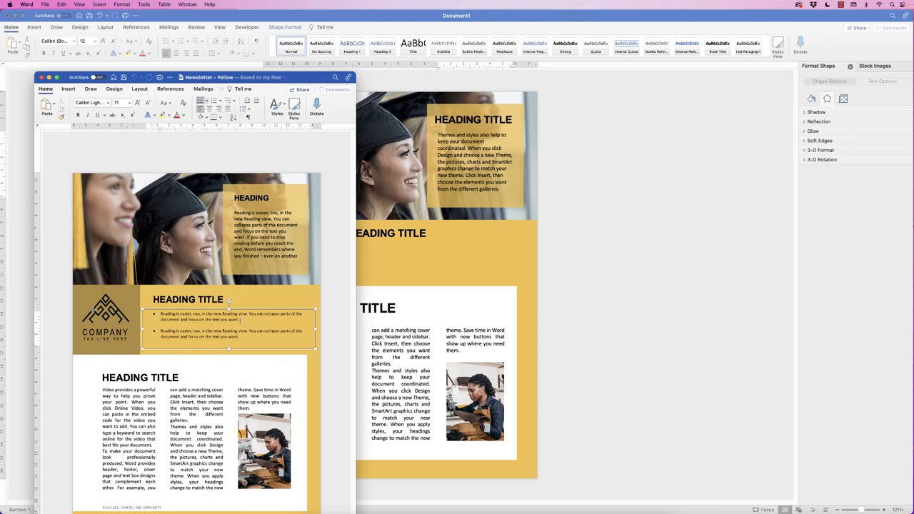
drag(240, 320, 161, 314)
key(super+c)
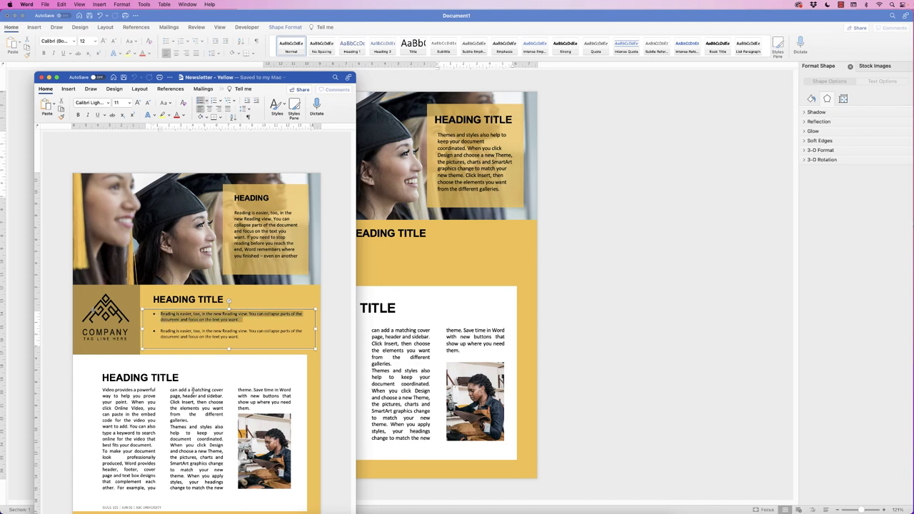
Return to Document1, duplicate the overlay's paragraph box under the yellow band's heading, then widen and shorten the copy to fit the band
click(449, 259)
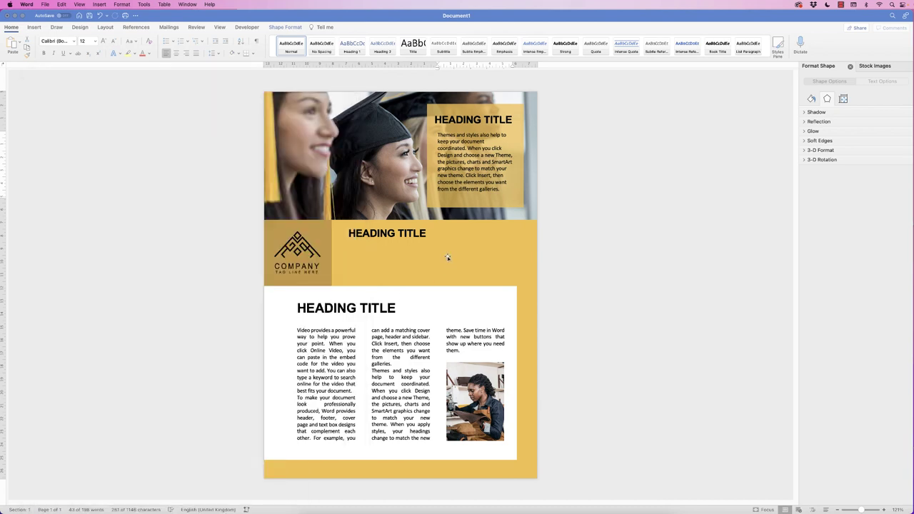
click(468, 165)
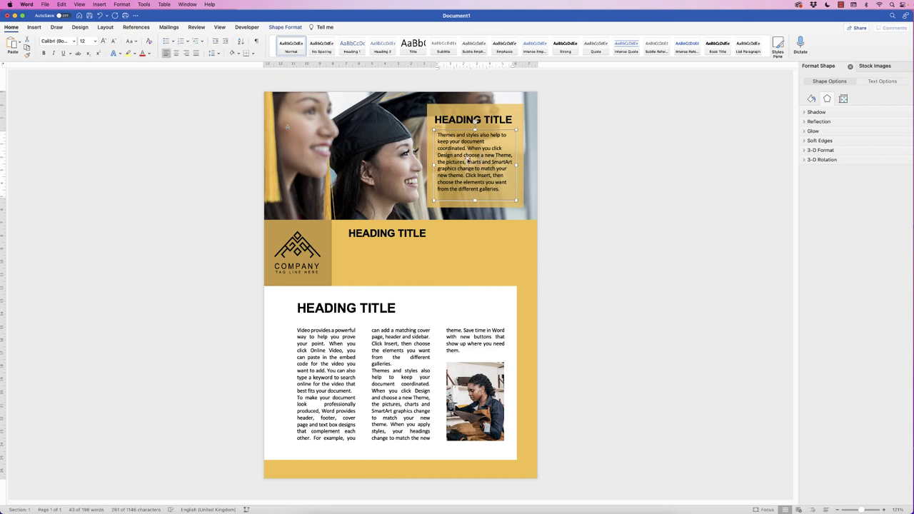
drag(516, 165, 528, 276)
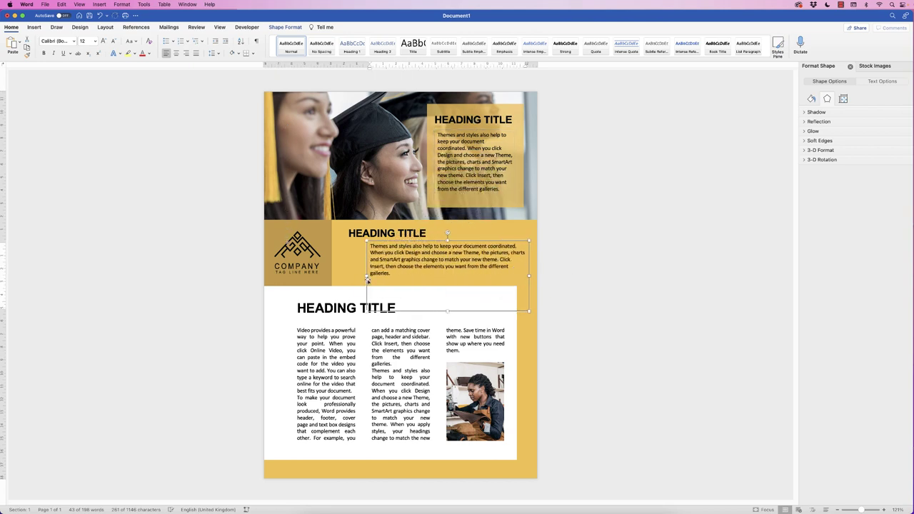
drag(363, 276, 345, 277)
drag(437, 311, 432, 281)
Replace the paragraph in the yellow band's text box with the copied "Reading is easier" text, without its bullet
click(460, 267)
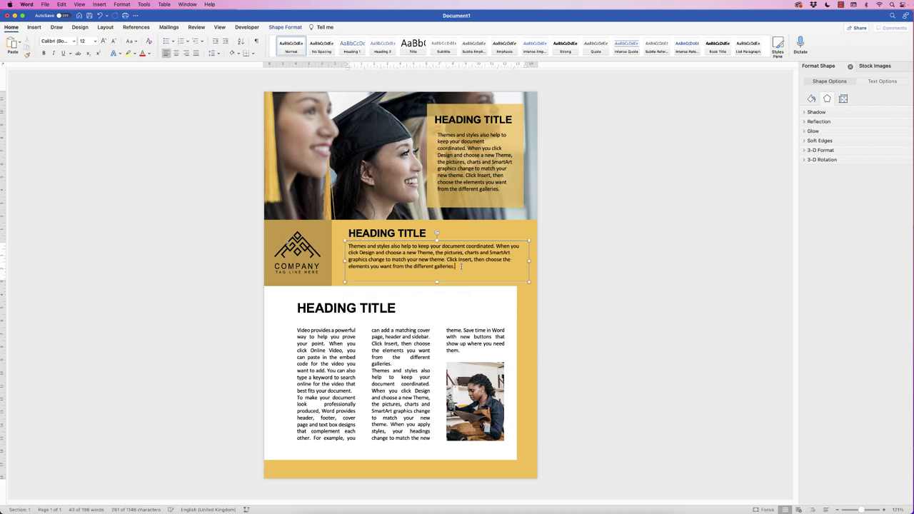
drag(460, 267, 349, 245)
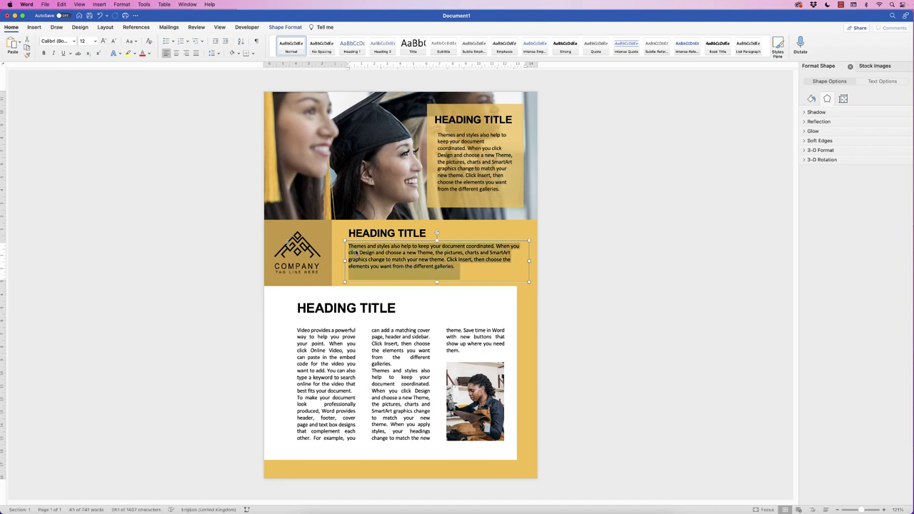
key(super+v)
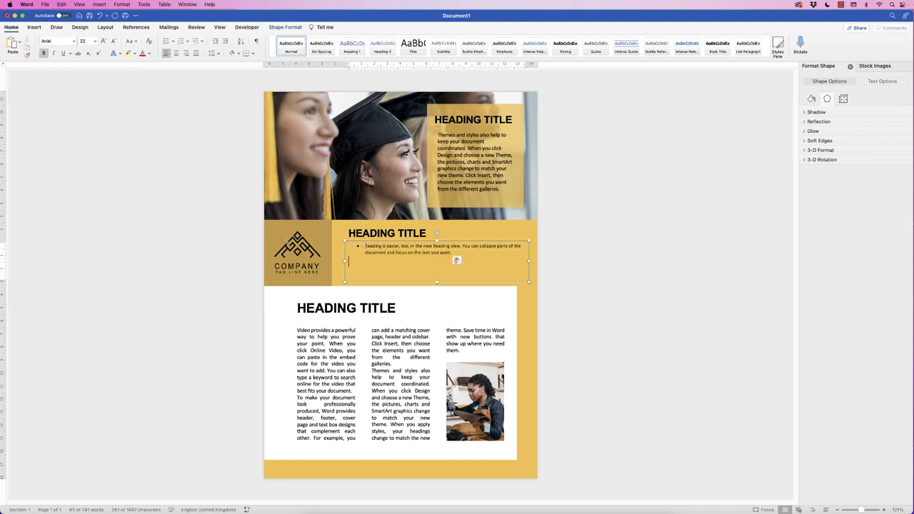
key(super+z)
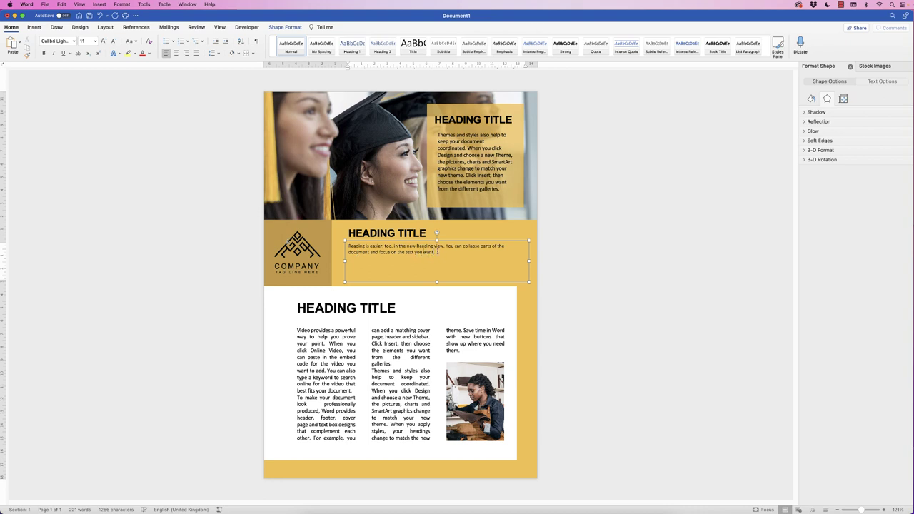
Format the yellow band's "Reading is easier" paragraph as a solid round bullet and shift its text box left toward the logo
drag(436, 252, 349, 246)
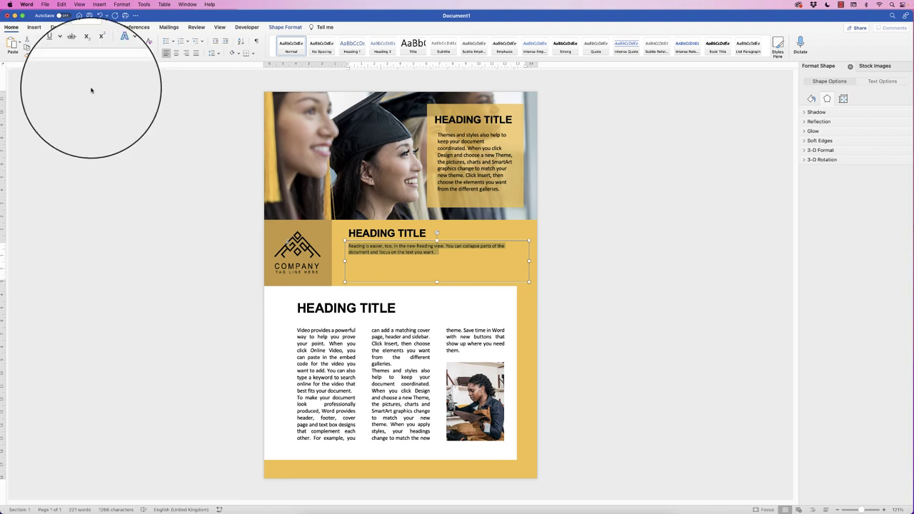
click(95, 41)
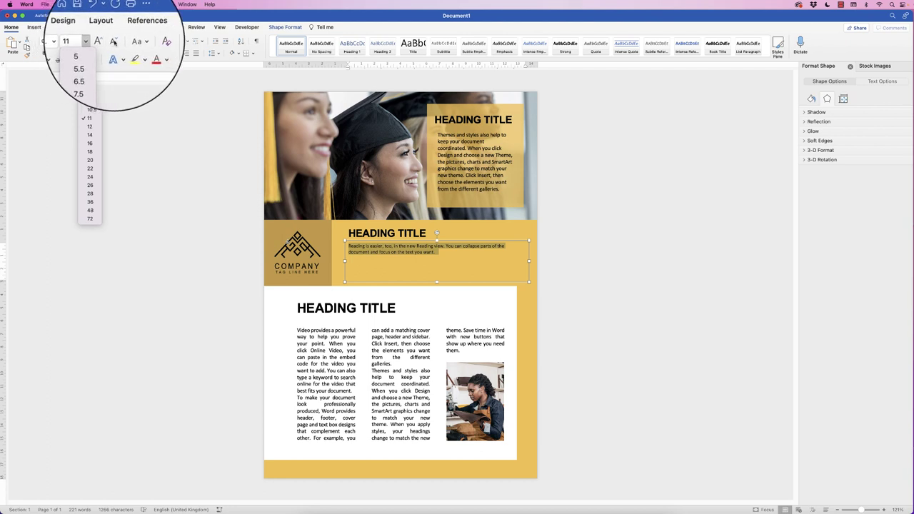
click(97, 43)
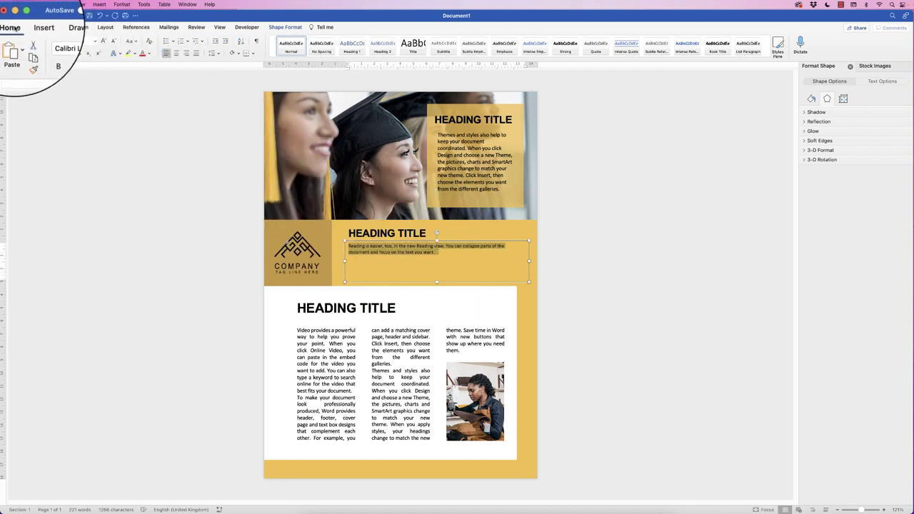
click(173, 43)
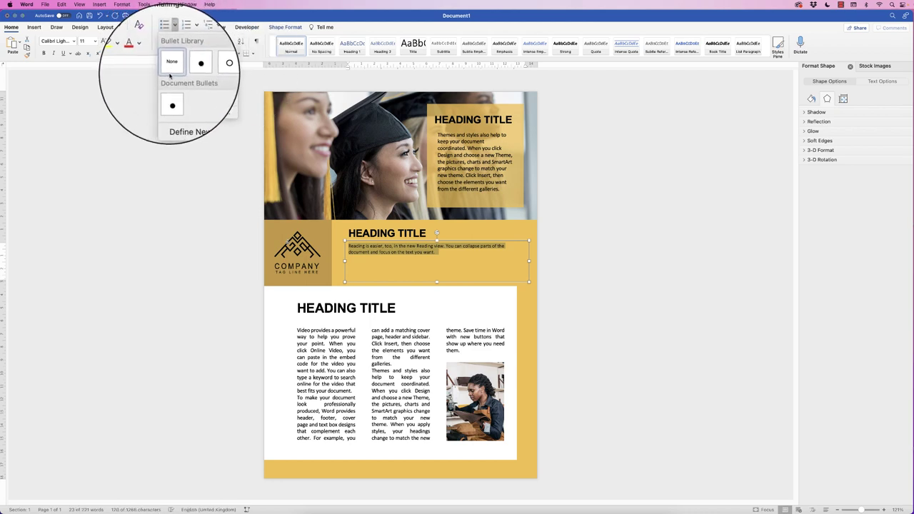
click(195, 68)
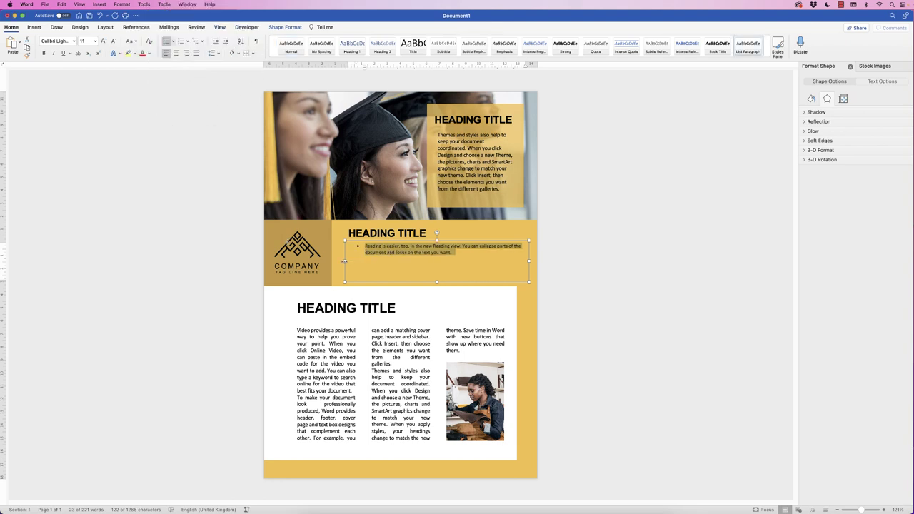
drag(344, 261, 346, 262)
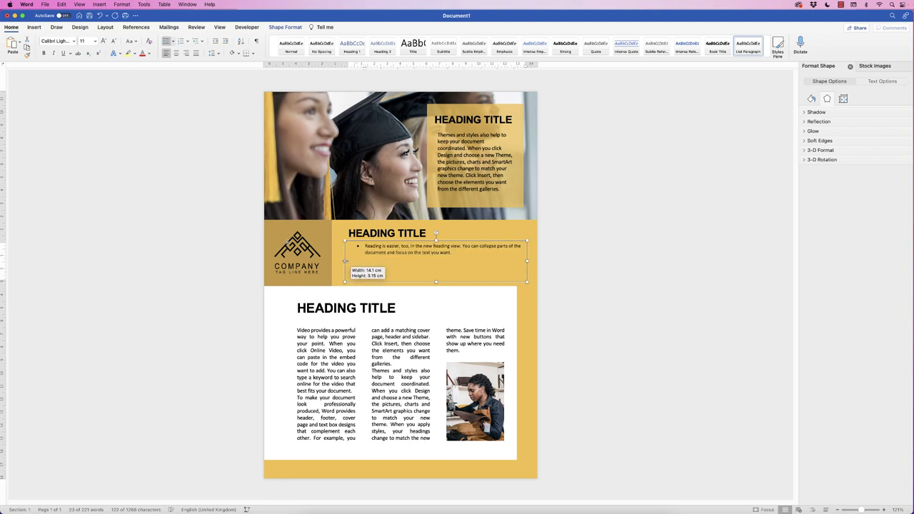
Copy the bullet paragraph and paste it as a second bullet below, separating the two with an unbulleted blank line
mouse_move(412, 249)
mouse_down()
mouse_move(391, 248)
mouse_move(447, 253)
mouse_move(359, 248)
mouse_up()
key(super+c)
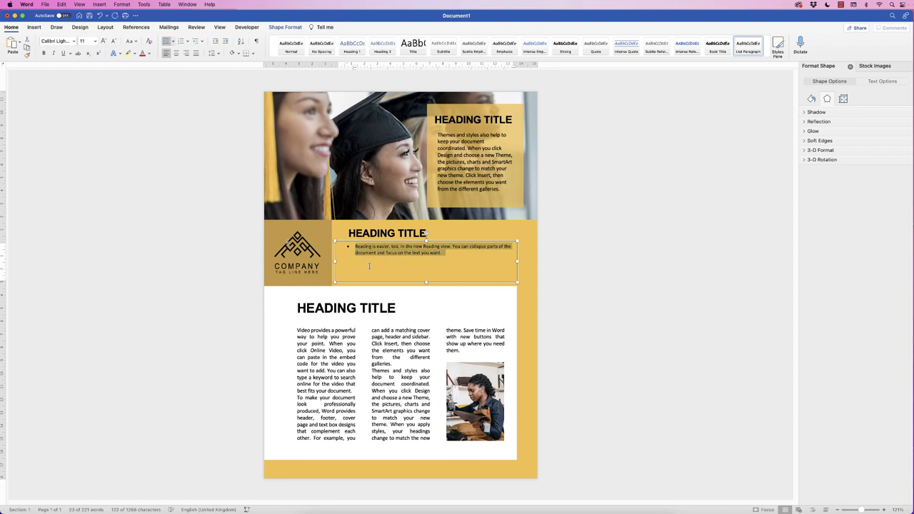
click(439, 263)
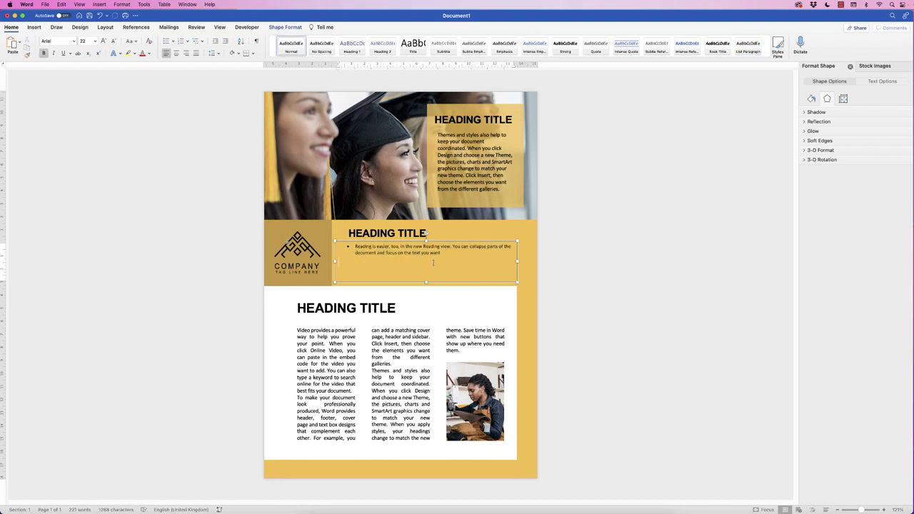
key(super+v)
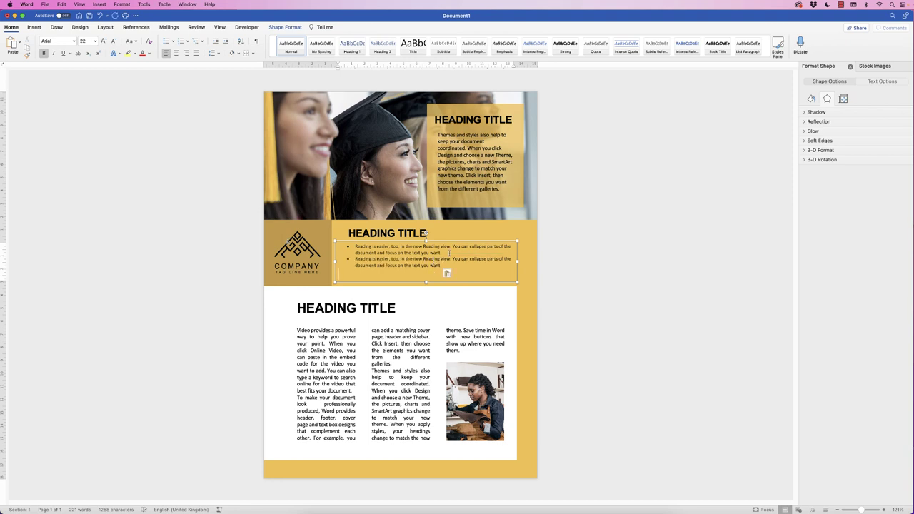
key(Return)
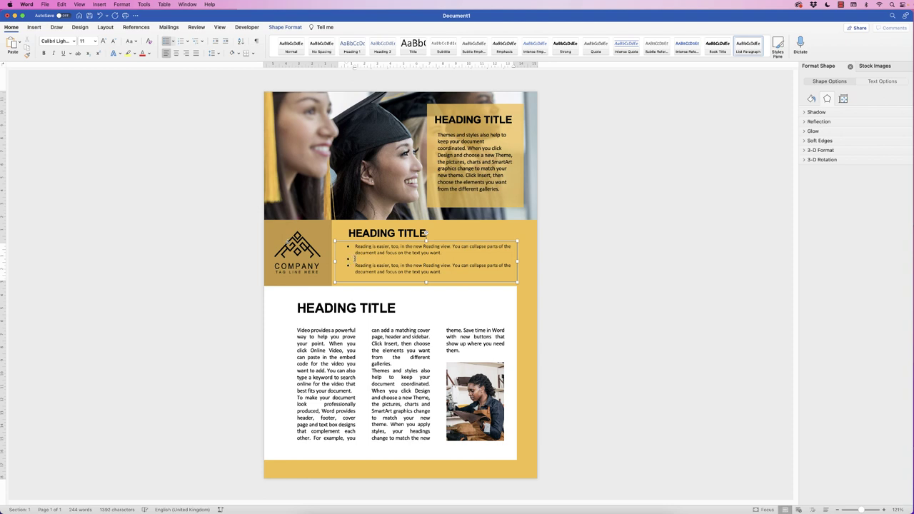
key(BackSpace)
Adjust the vertical position of the bullets' text box so it sits close beneath the yellow band's heading
drag(398, 272, 413, 272)
drag(426, 233, 441, 245)
click(594, 265)
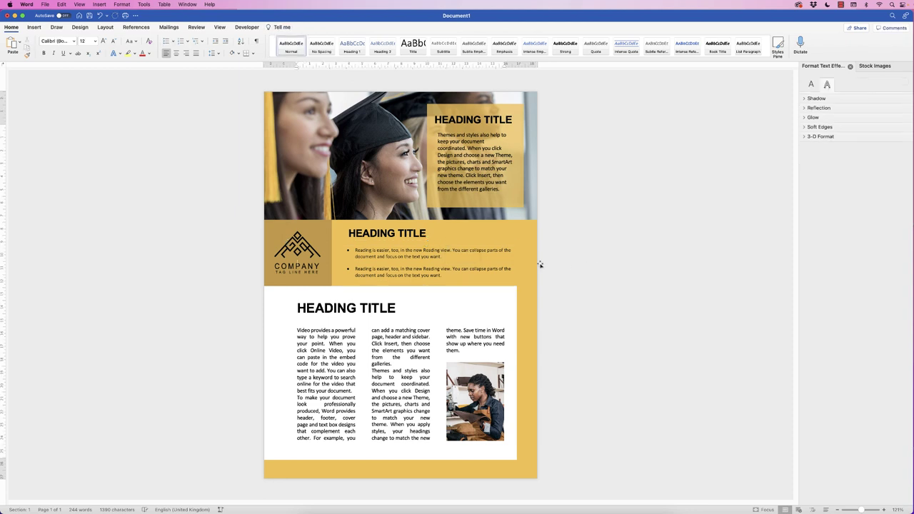
click(427, 255)
key(Up)
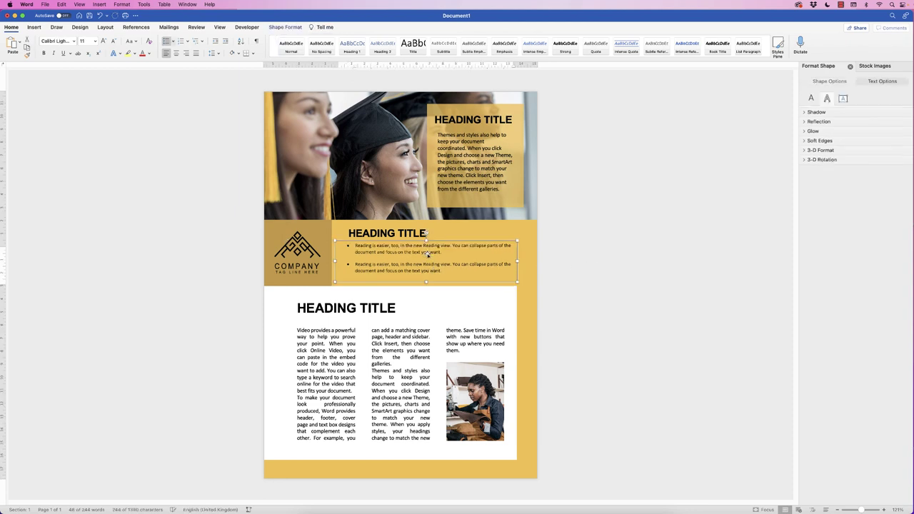
click(658, 277)
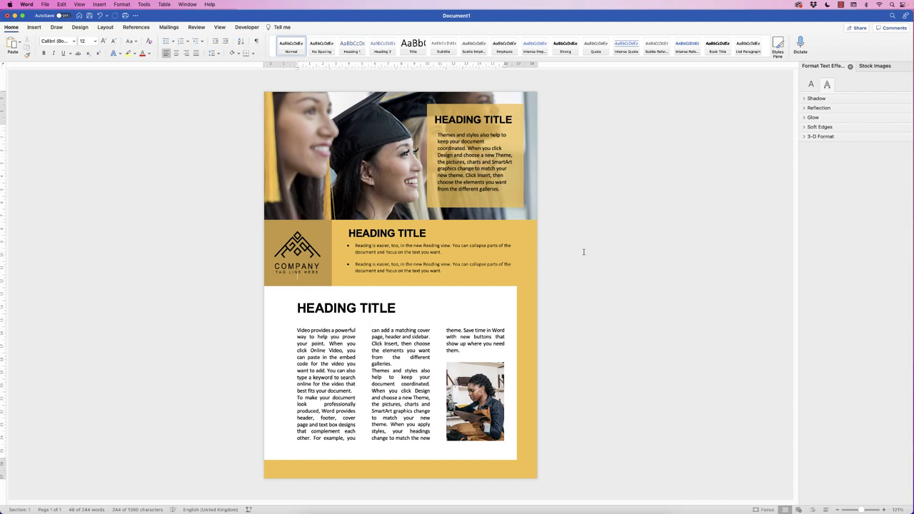
Nudge the yellow band's heading slightly left and its bullets' text box slightly down
click(396, 234)
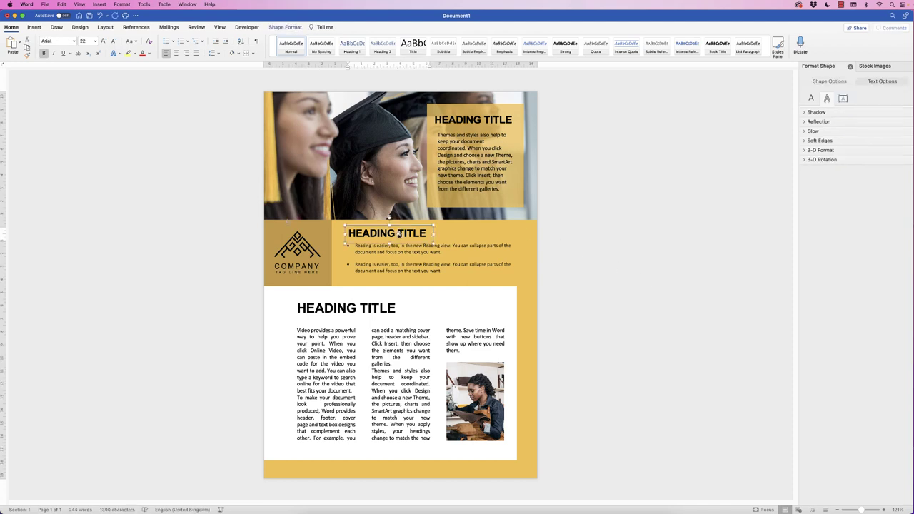
triple_click(398, 236)
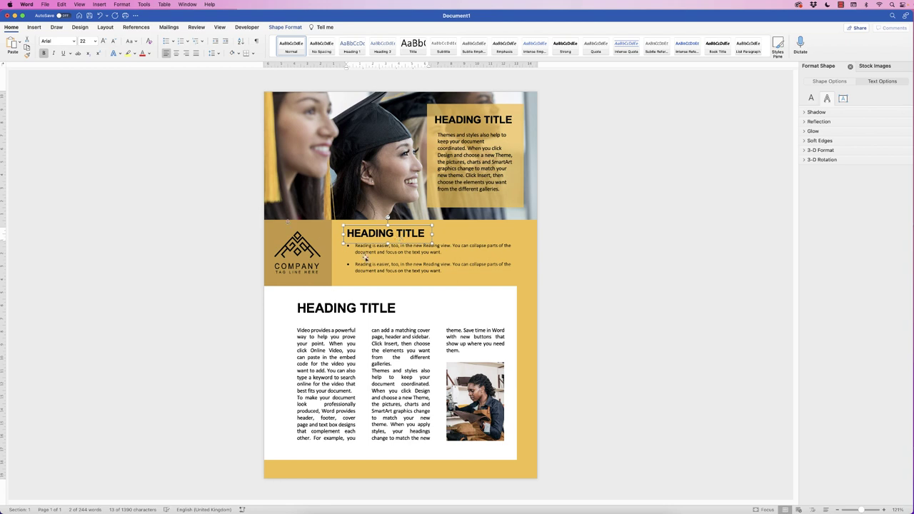
click(407, 265)
drag(407, 265, 407, 267)
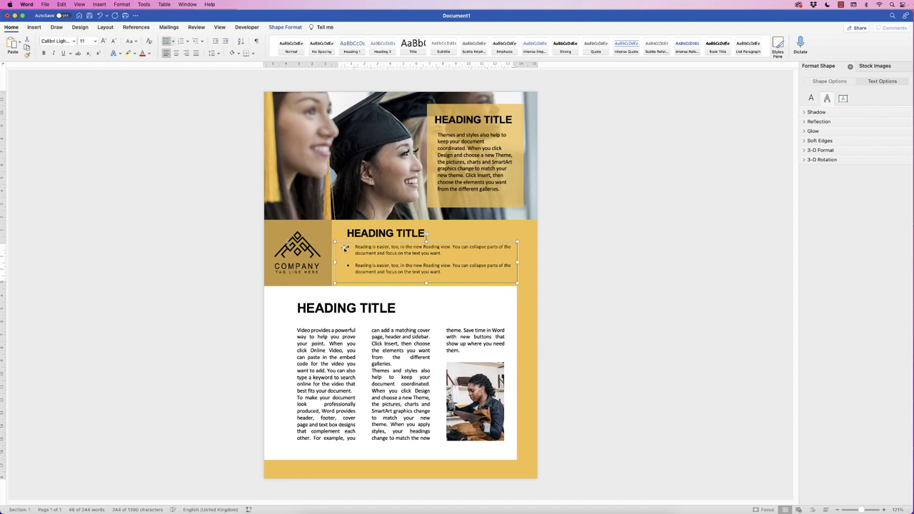
Align the main heading and the photo overlay's heading with the left edges of their text, and justify the overlay's paragraph
click(313, 308)
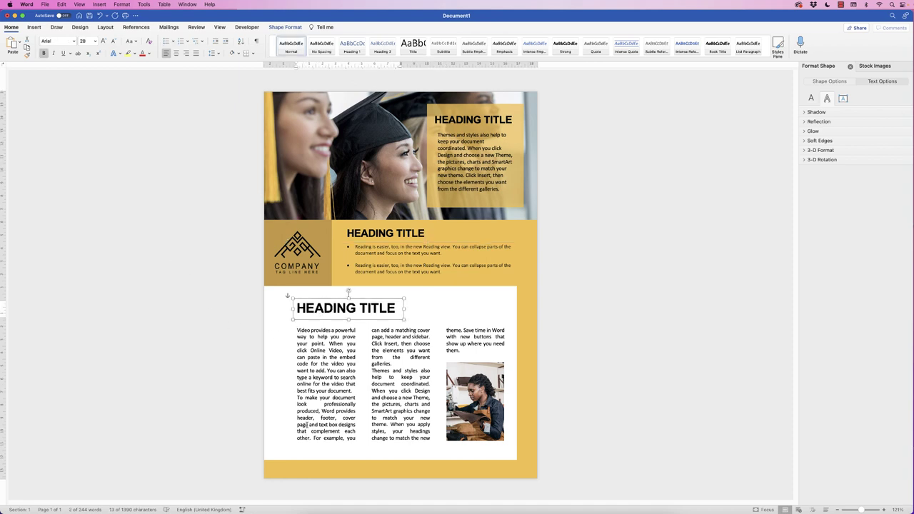
click(438, 188)
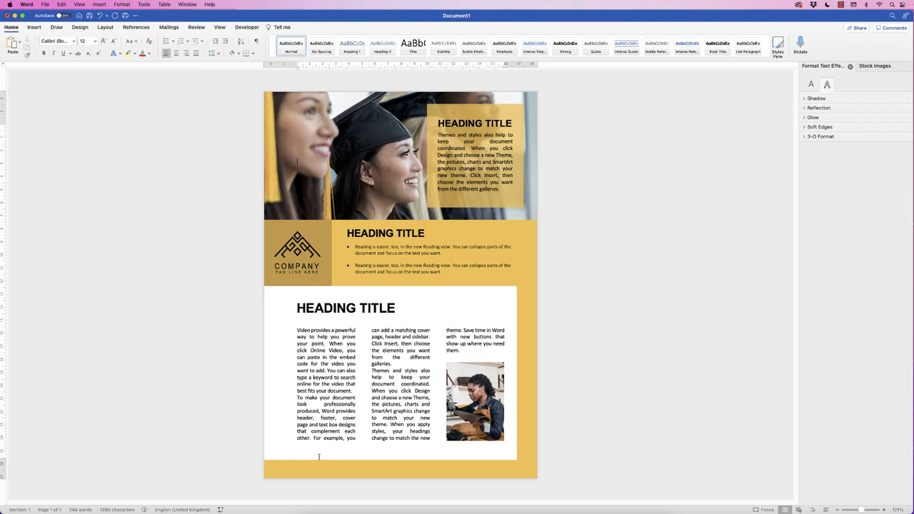
Add the footer "ISSUE 101 | JUN 01 | ABC UNIVERSITY" and raise it above the yellow strip, about 1.57 cm from the page bottom
click(299, 444)
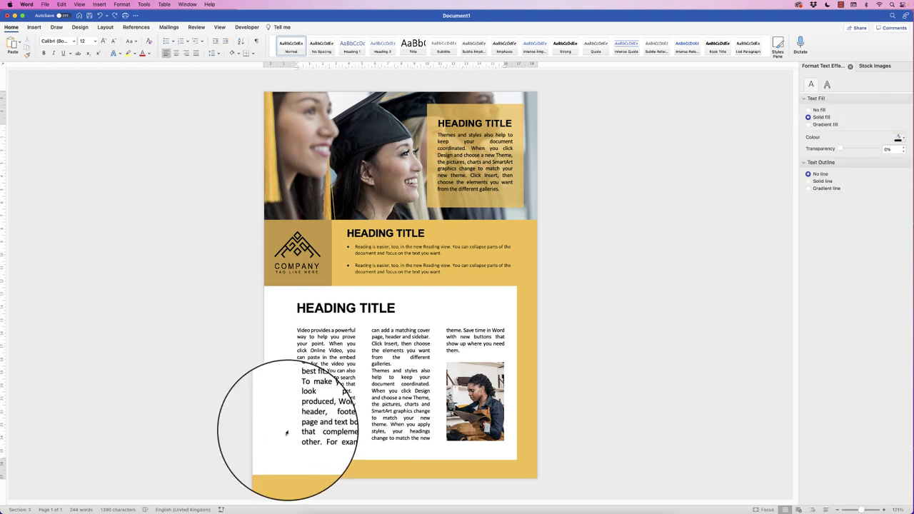
click(33, 27)
click(459, 43)
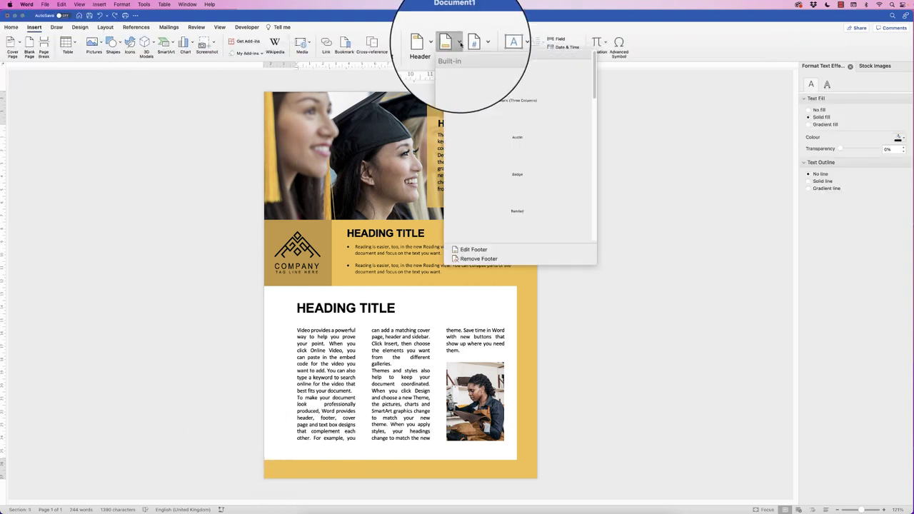
click(468, 250)
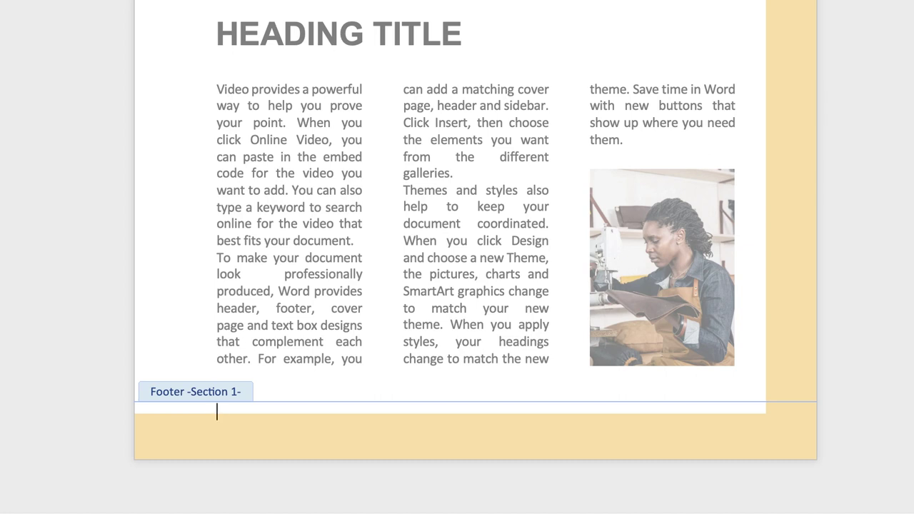
text(ISSUE 101 | JUN 01)
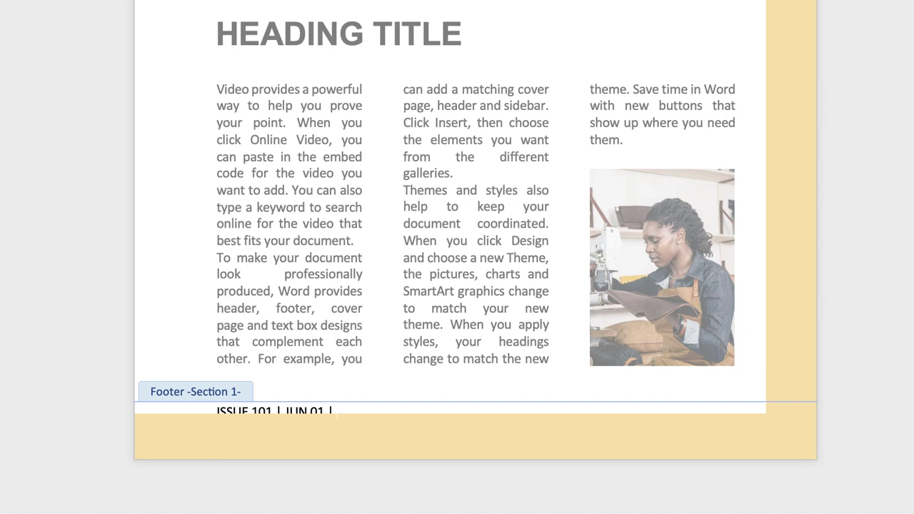
text( | ABC UNIVERSITY)
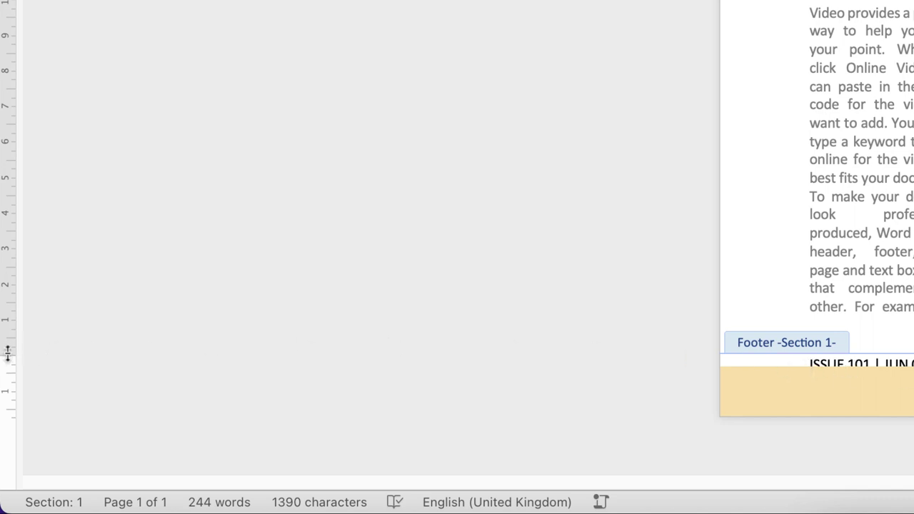
drag(7, 357, 10, 342)
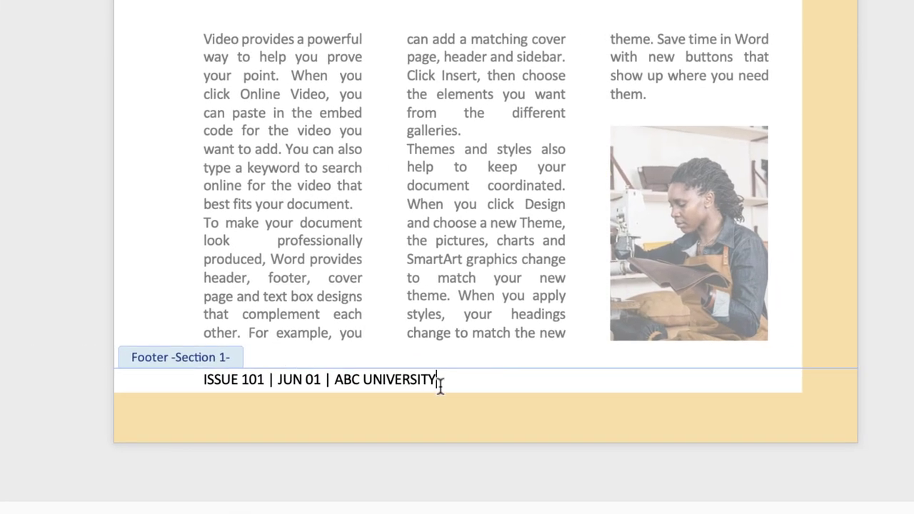
Reduce the footer text's font size to 10.5 and return to the document body
drag(545, 375, 392, 375)
drag(286, 380, 210, 379)
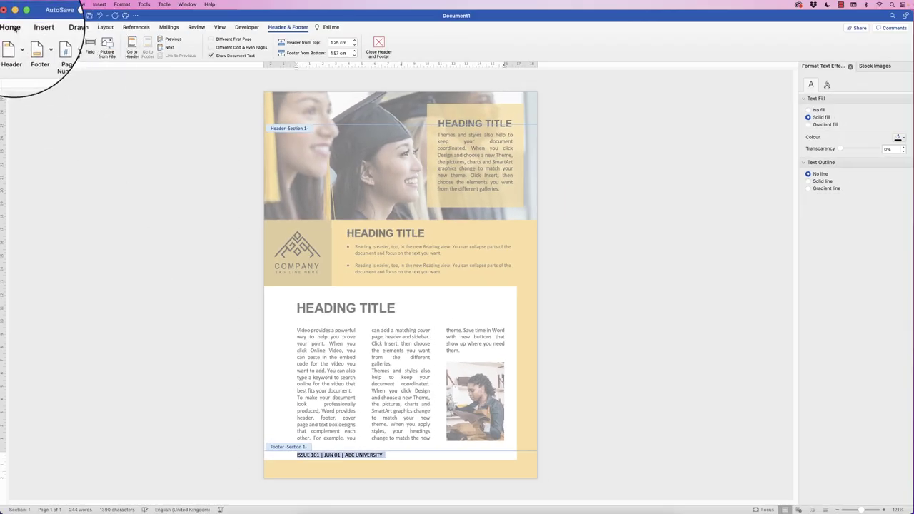
click(12, 27)
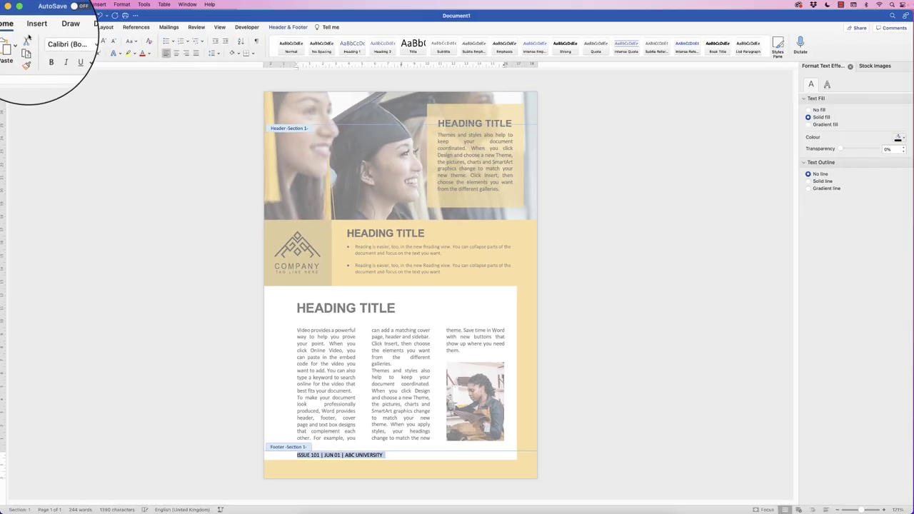
click(112, 41)
click(113, 41)
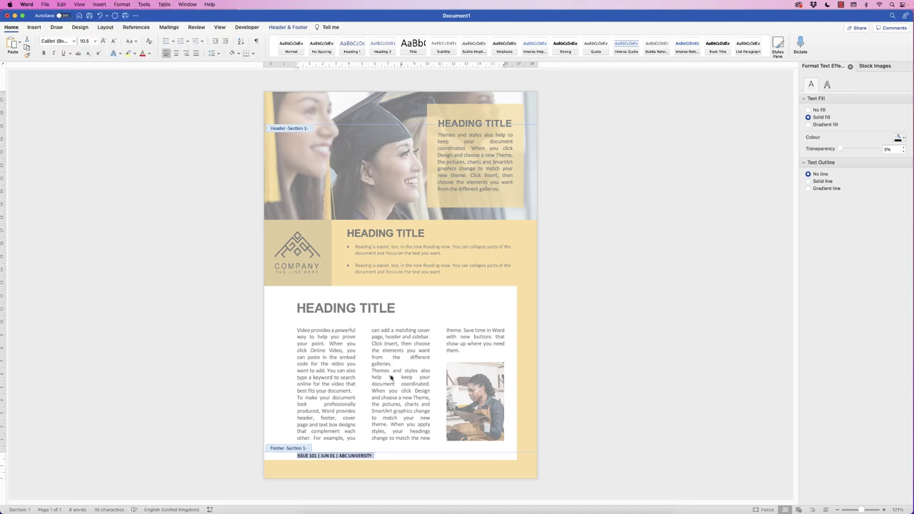
double_click(384, 350)
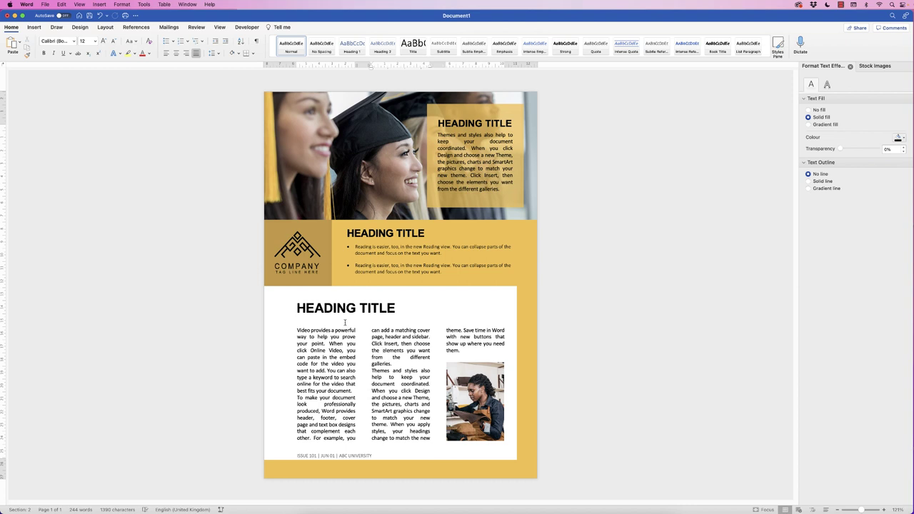
click(45, 4)
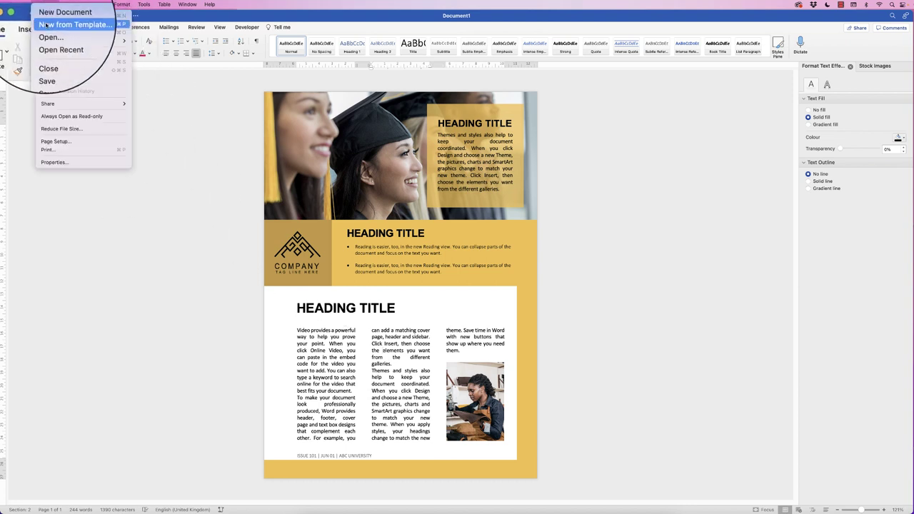
click(49, 82)
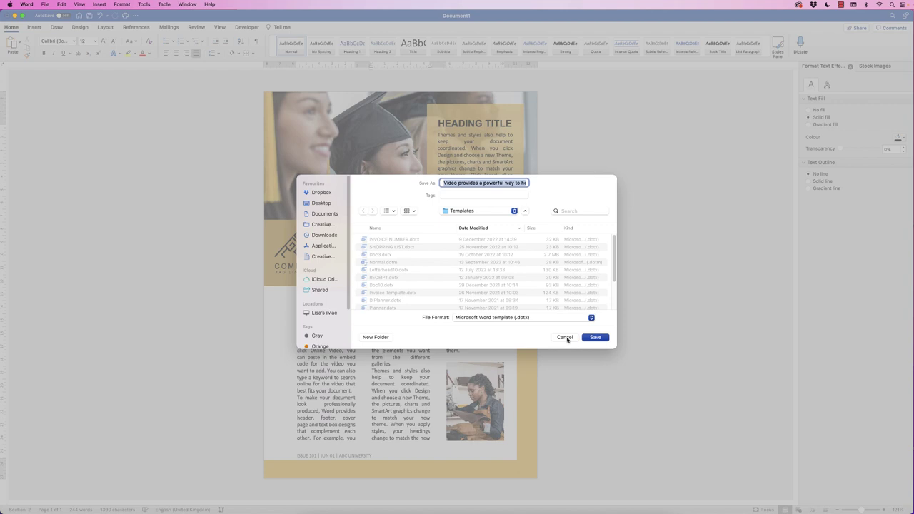
click(565, 338)
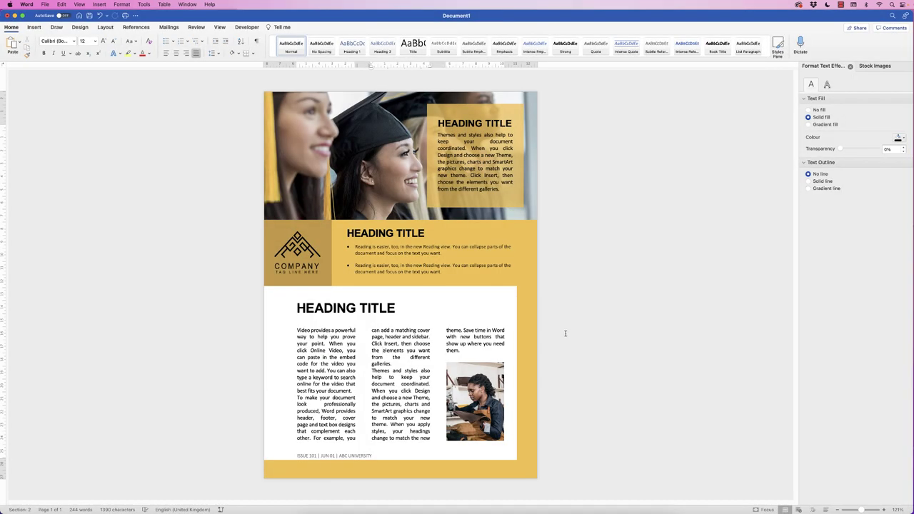